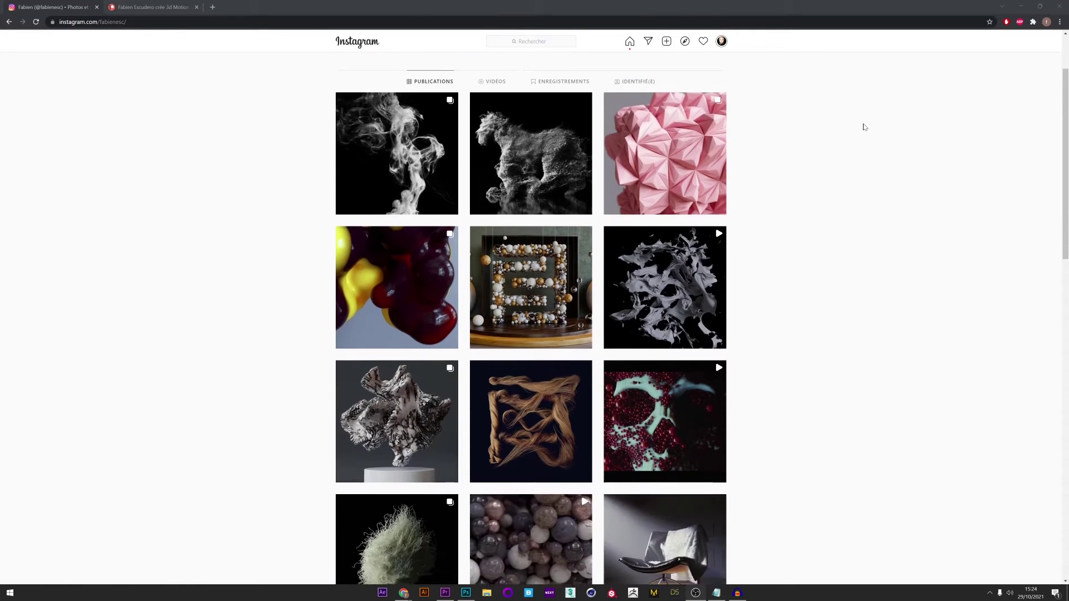
Step: Open the "Smoke vs ink in water" post on the Instagram profile and advance to its second clip
{"action": "scroll", "coordinate": [815, 229], "scroll_direction": "up", "scroll_amount": 6}
{"action": "scroll", "coordinate": [804, 274], "scroll_direction": "up", "scroll_amount": 2}
{"action": "scroll", "coordinate": [805, 273], "scroll_direction": "down", "scroll_amount": 1}
{"action": "scroll", "coordinate": [805, 274], "scroll_direction": "up", "scroll_amount": 1}
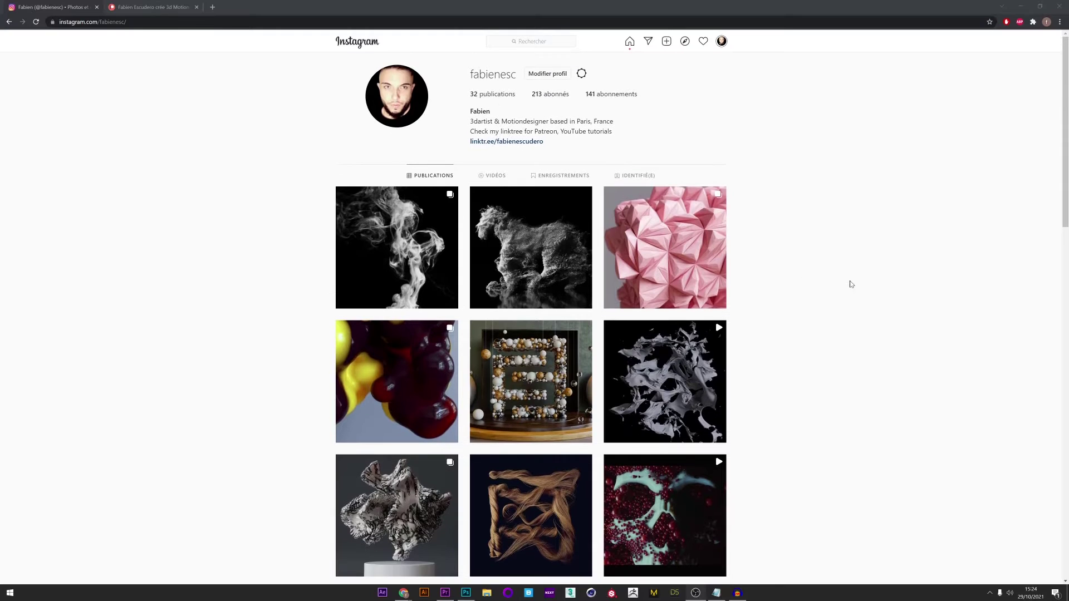
{"action": "left_click", "coordinate": [394, 269]}
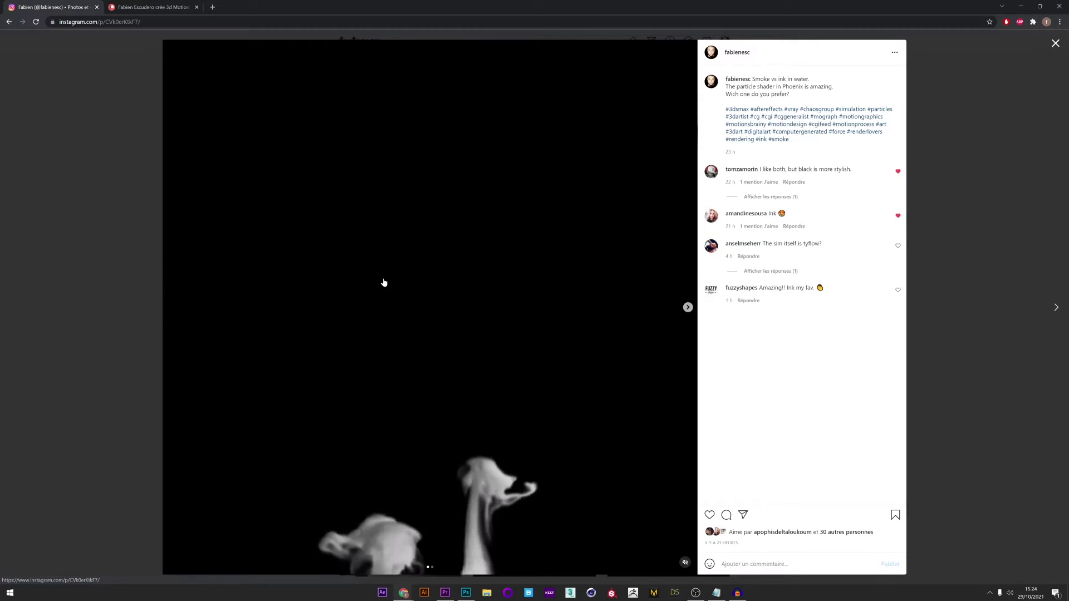
{"action": "left_click", "coordinate": [688, 308]}
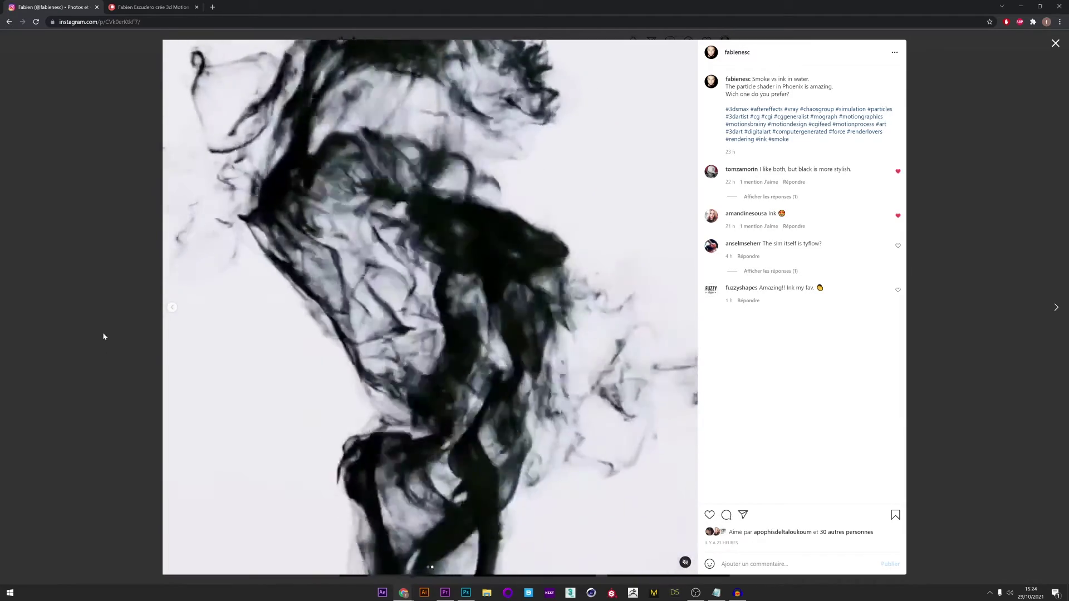
Step: View the "Particle horse" post and return to the profile's post grid
{"action": "left_click", "coordinate": [103, 336]}
{"action": "left_click", "coordinate": [501, 291]}
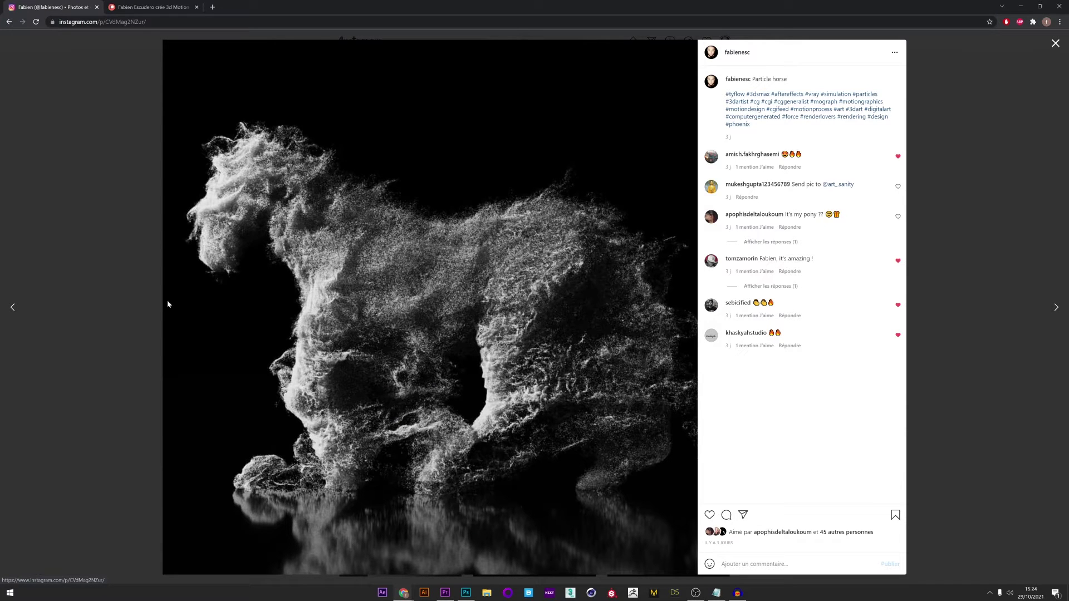
{"action": "left_click", "coordinate": [124, 555]}
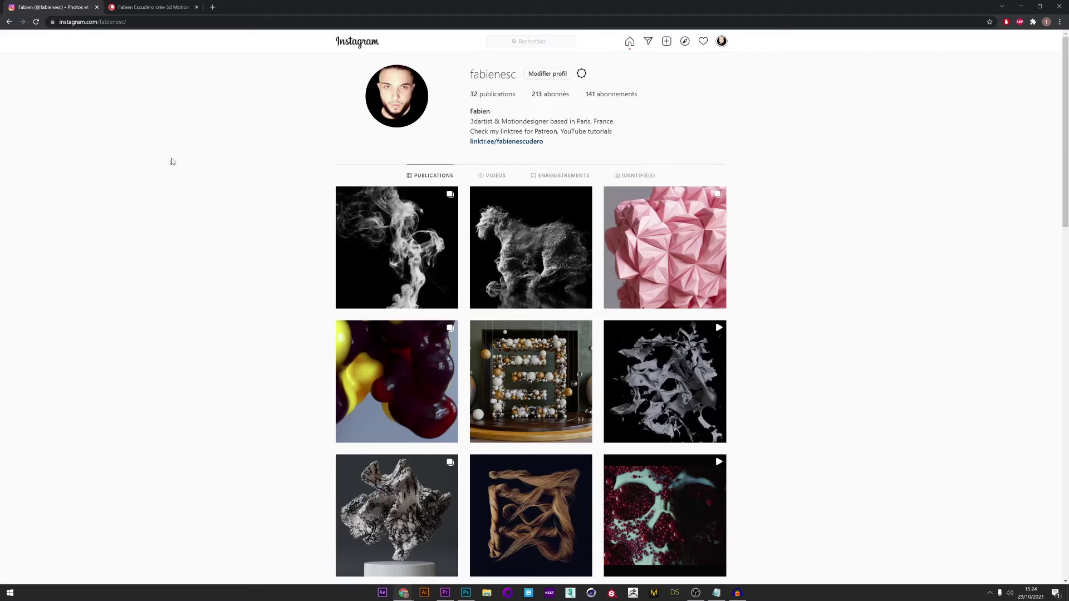
Step: Switch to the creator's Patreon page and examine the membership levels and the published Planet posts
{"action": "left_click", "coordinate": [152, 7]}
{"action": "scroll", "coordinate": [527, 153], "scroll_direction": "down", "scroll_amount": 12}
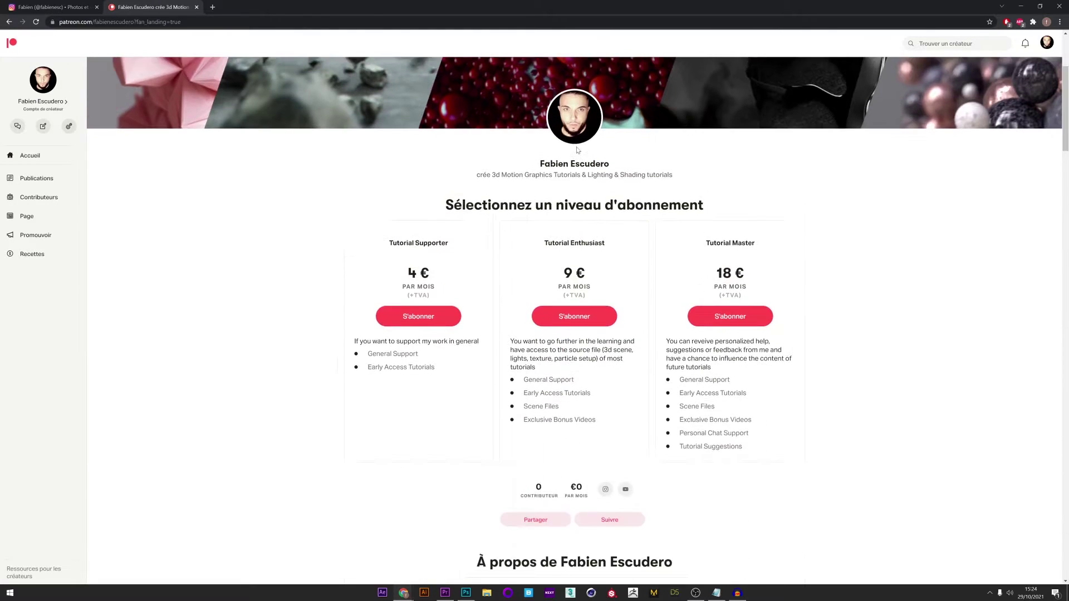
{"action": "scroll", "coordinate": [591, 248], "scroll_direction": "down", "scroll_amount": 3}
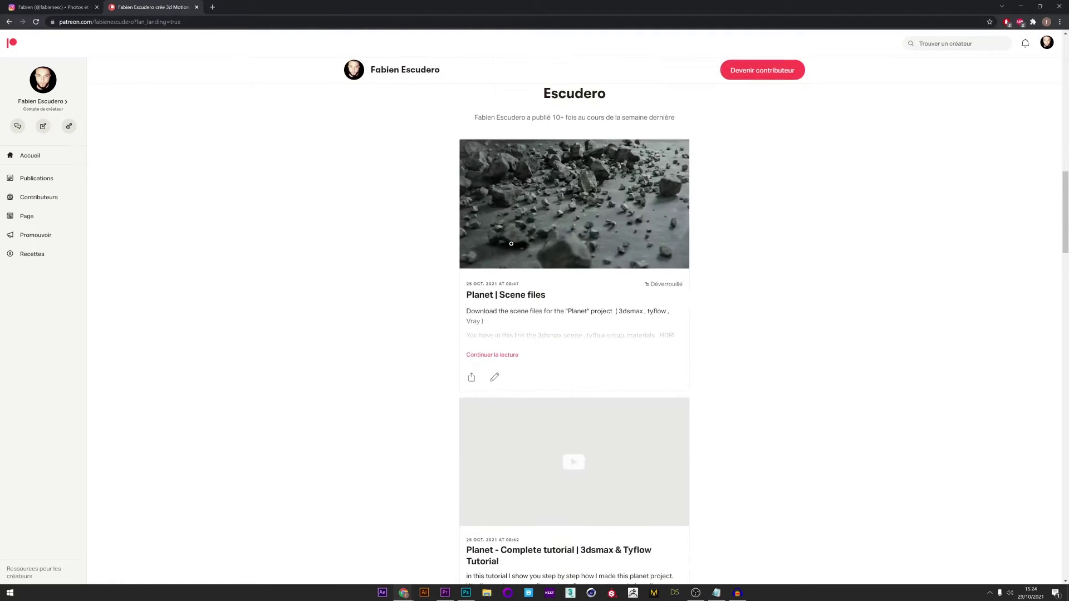
{"action": "scroll", "coordinate": [573, 236], "scroll_direction": "down", "scroll_amount": 15}
{"action": "scroll", "coordinate": [569, 303], "scroll_direction": "up", "scroll_amount": 1}
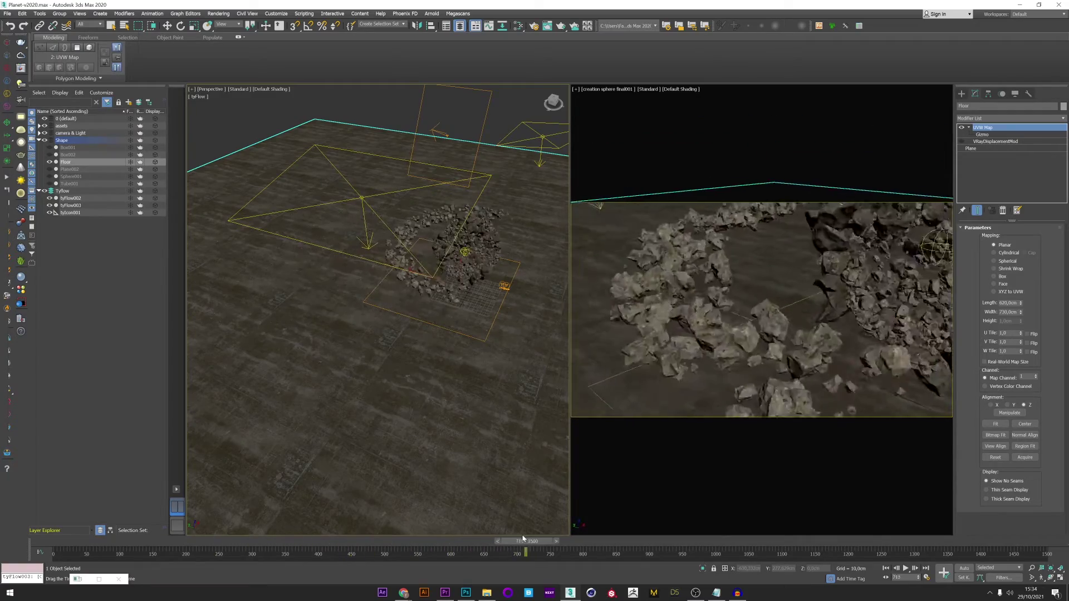
Step: In the Planet scene in 3ds Max, inspect the Slate Material Editor nodes and open the tyFlow editor for tyFlow002
{"action": "mouse_move", "coordinate": [522, 538]}
{"action": "left_mouse_down"}
{"action": "mouse_move", "coordinate": [482, 539]}
{"action": "mouse_move", "coordinate": [540, 538]}
{"action": "left_mouse_up"}
{"action": "left_click", "coordinate": [518, 26]}
{"action": "middle_click_drag", "start_coordinate": [390, 377], "coordinate": [381, 385]}
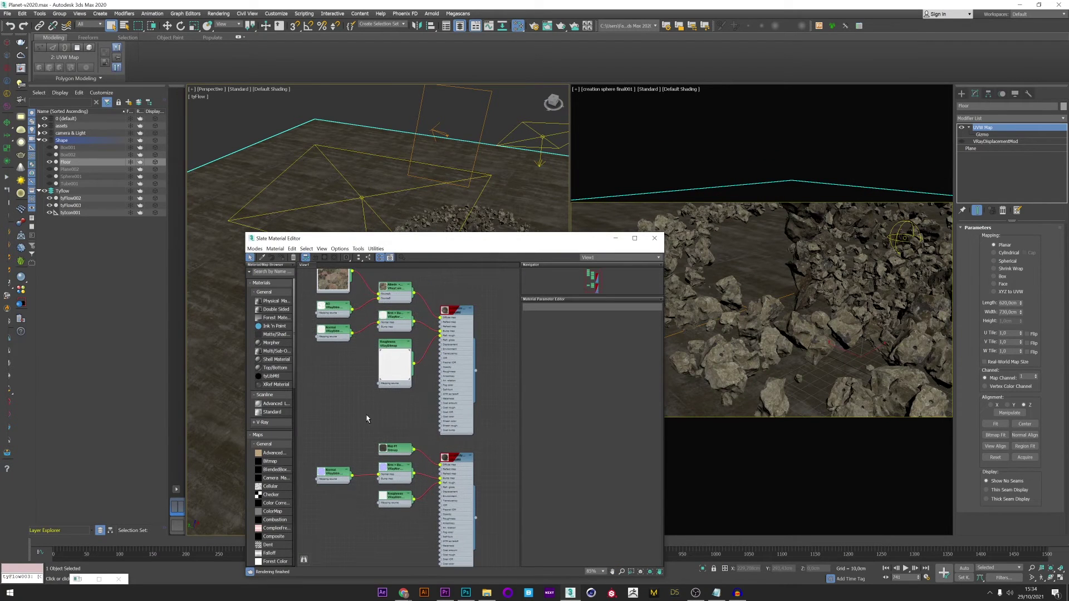
{"action": "left_click", "coordinate": [70, 199]}
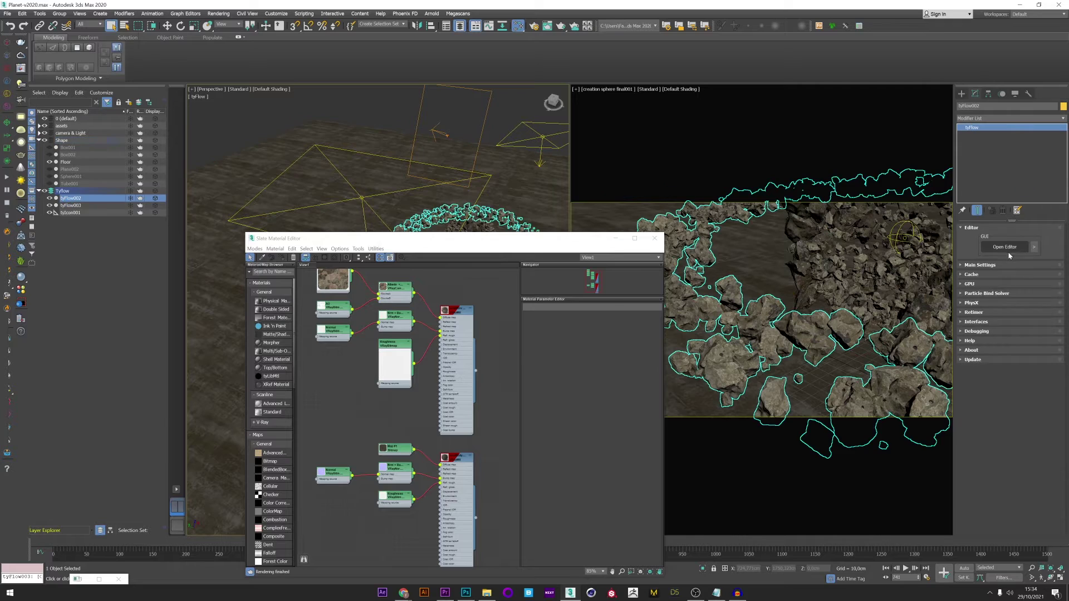
{"action": "left_click", "coordinate": [1005, 247]}
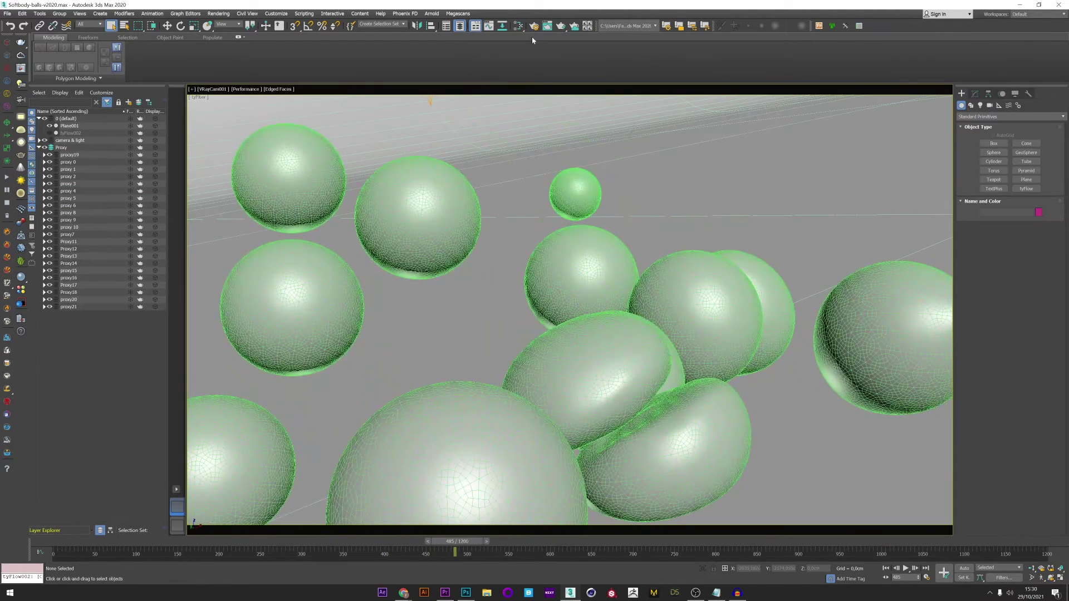
Step: Examine the Sphere and BG material nodes of the softbody balls scene in the Slate Material Editor
{"action": "left_click", "coordinate": [518, 26]}
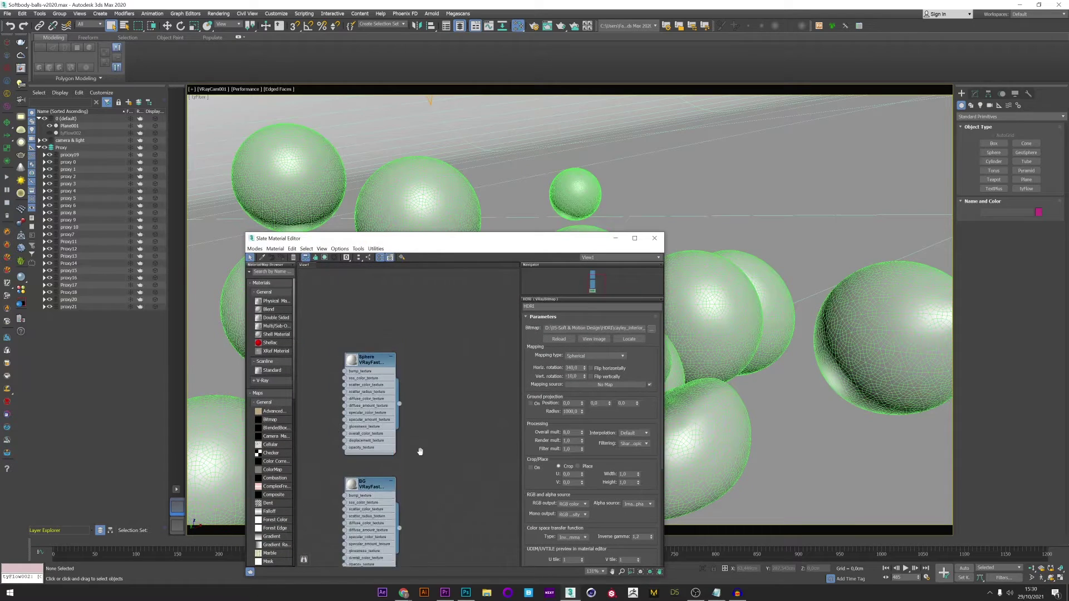
{"action": "middle_click_drag", "start_coordinate": [420, 457], "coordinate": [421, 331]}
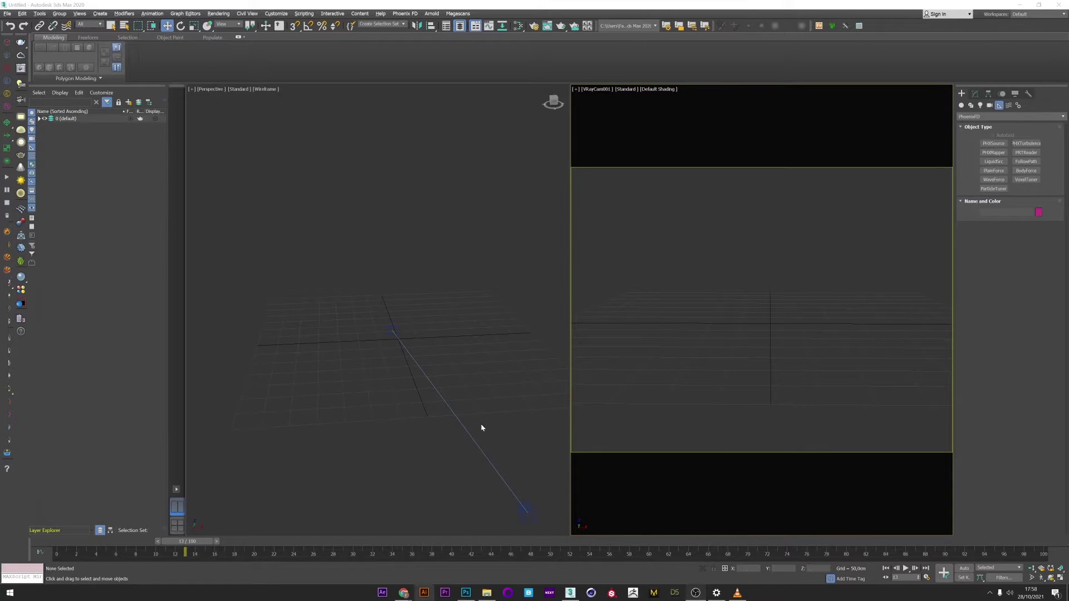
Step: Create a standard sphere about 56 cm in diameter beside the origin and make one copy of it along the X axis
{"action": "left_click", "coordinate": [961, 105]}
{"action": "left_click", "coordinate": [985, 117]}
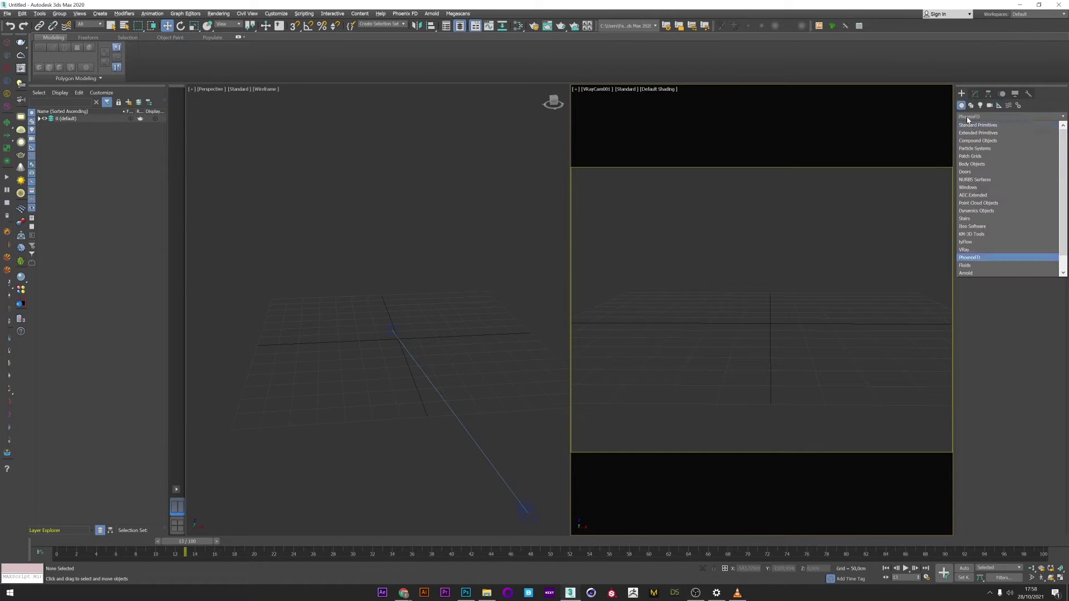
{"action": "left_click", "coordinate": [972, 122]}
{"action": "left_click", "coordinate": [993, 153]}
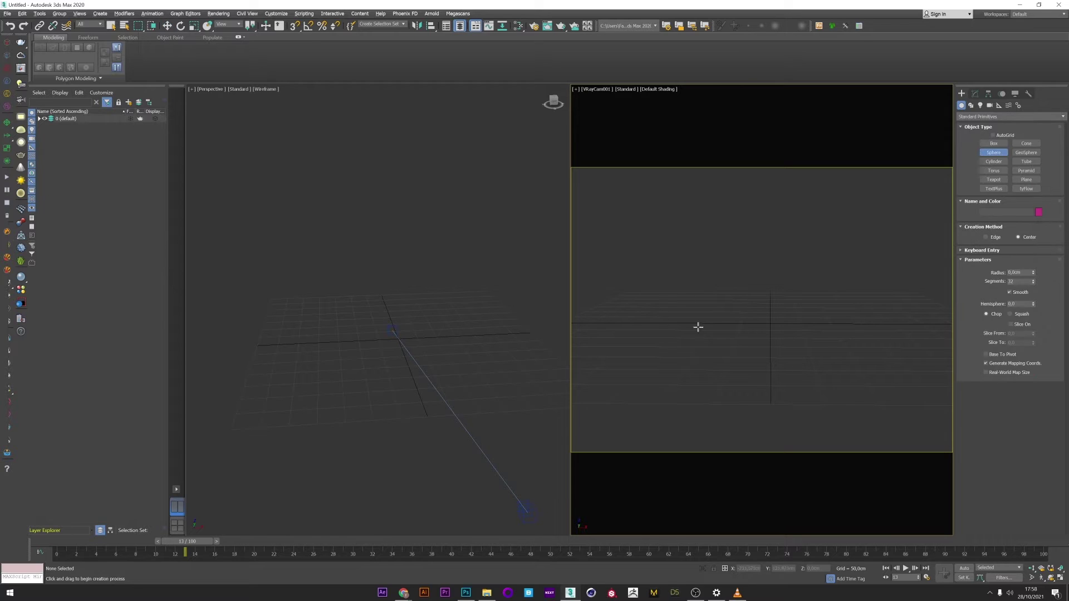
{"action": "mouse_move", "coordinate": [730, 323]}
{"action": "left_mouse_down"}
{"action": "mouse_move", "coordinate": [749, 316]}
{"action": "mouse_move", "coordinate": [729, 320]}
{"action": "mouse_move", "coordinate": [813, 332]}
{"action": "left_mouse_up"}
{"action": "key", "text": "w"}
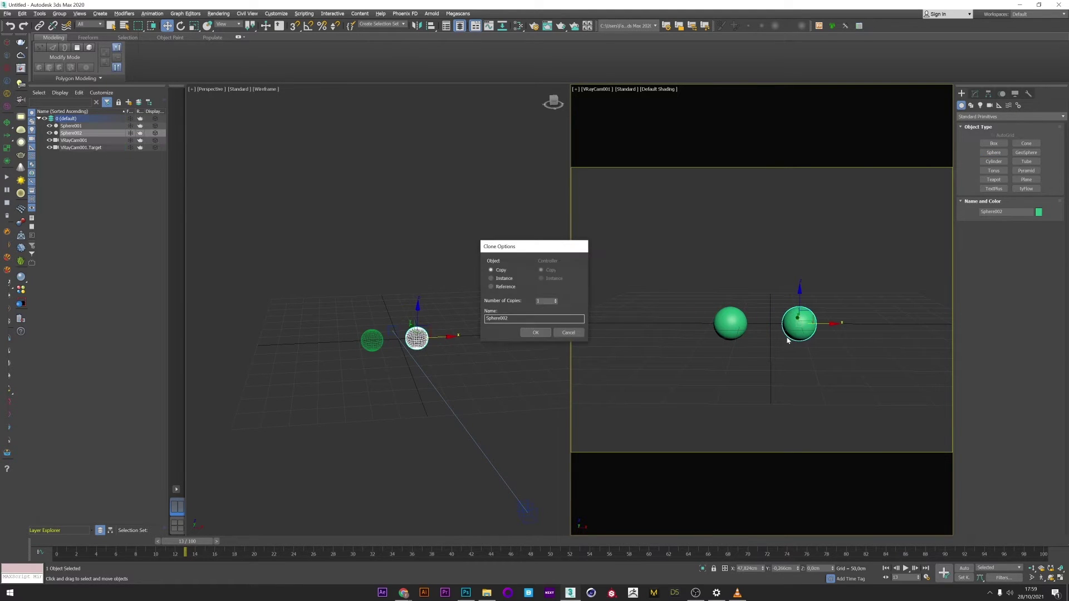
{"action": "key", "text": "Return"}
Step: Make both spheres non-renderable in their object properties
{"action": "left_click", "coordinate": [732, 320]}
{"action": "right_click", "coordinate": [734, 318]}
{"action": "left_click", "coordinate": [781, 380]}
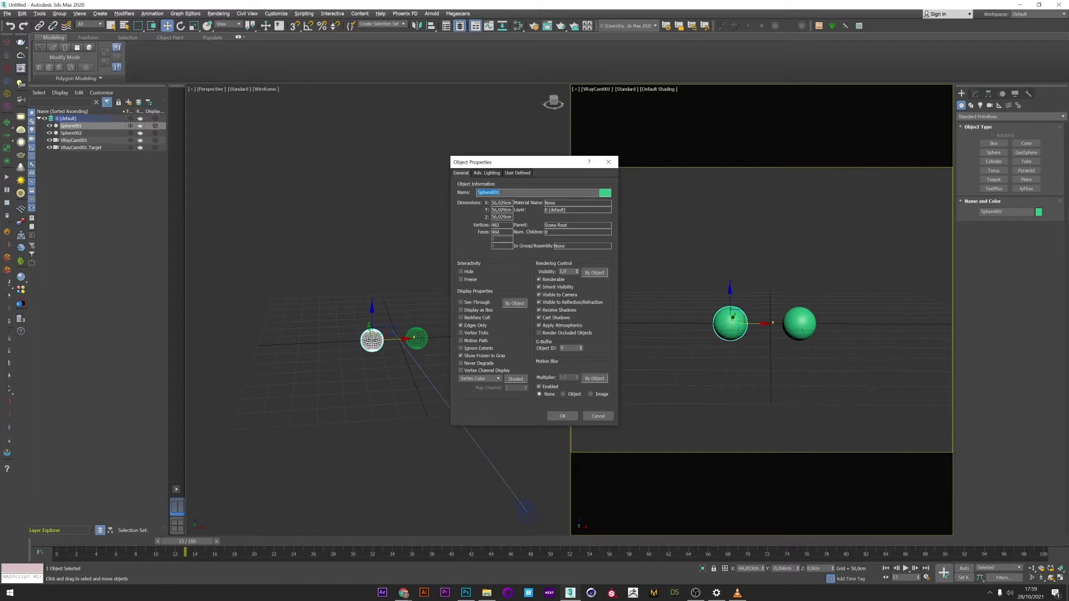
{"action": "left_click", "coordinate": [561, 415]}
{"action": "left_click", "coordinate": [796, 323]}
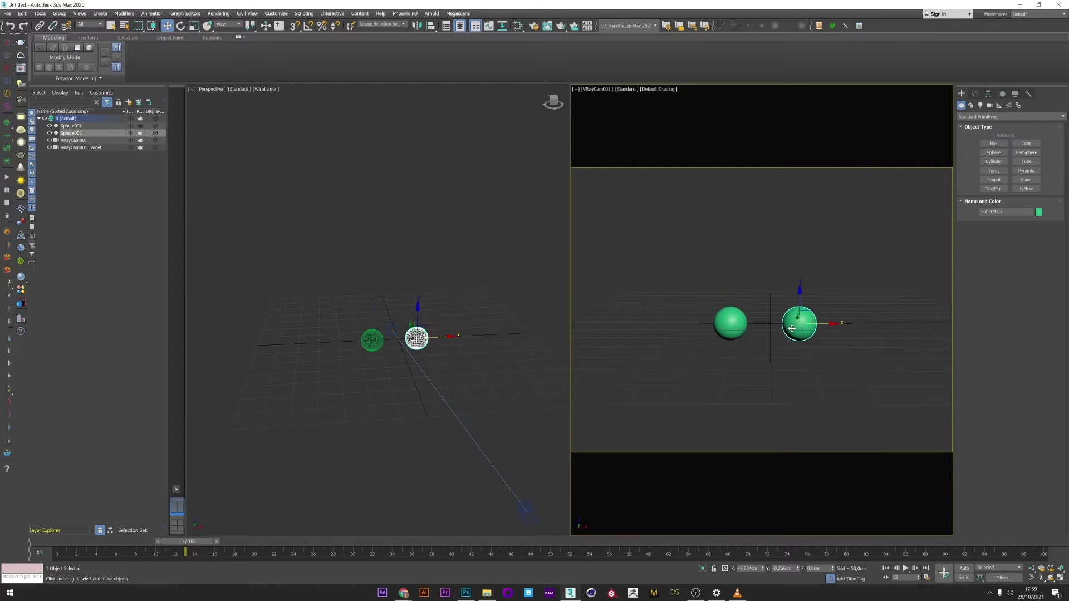
{"action": "right_click", "coordinate": [795, 323]}
{"action": "left_click", "coordinate": [814, 388]}
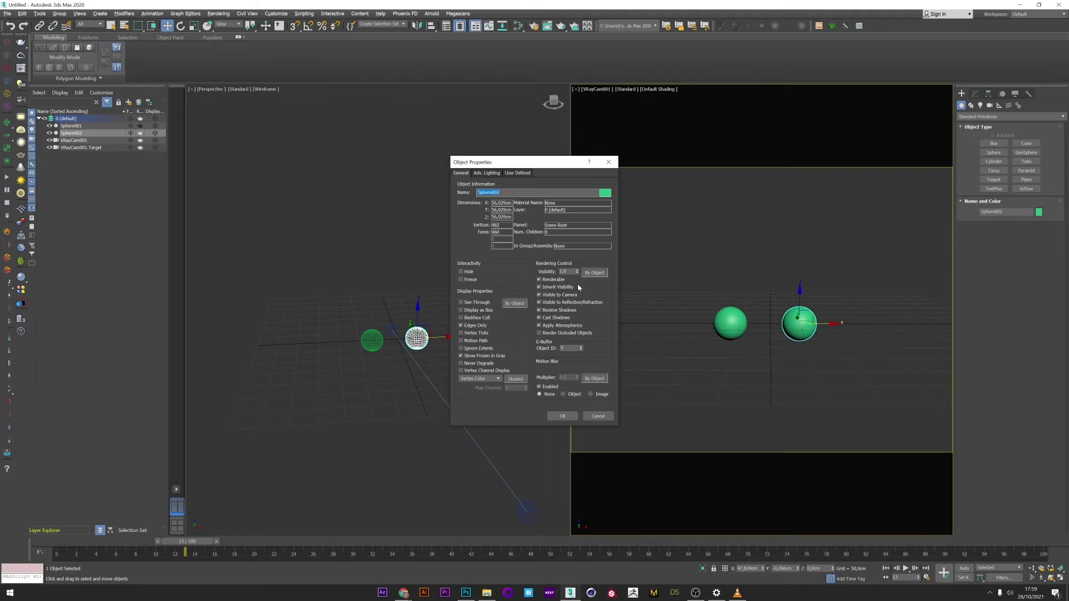
{"action": "left_click", "coordinate": [538, 280]}
{"action": "left_click", "coordinate": [563, 416]}
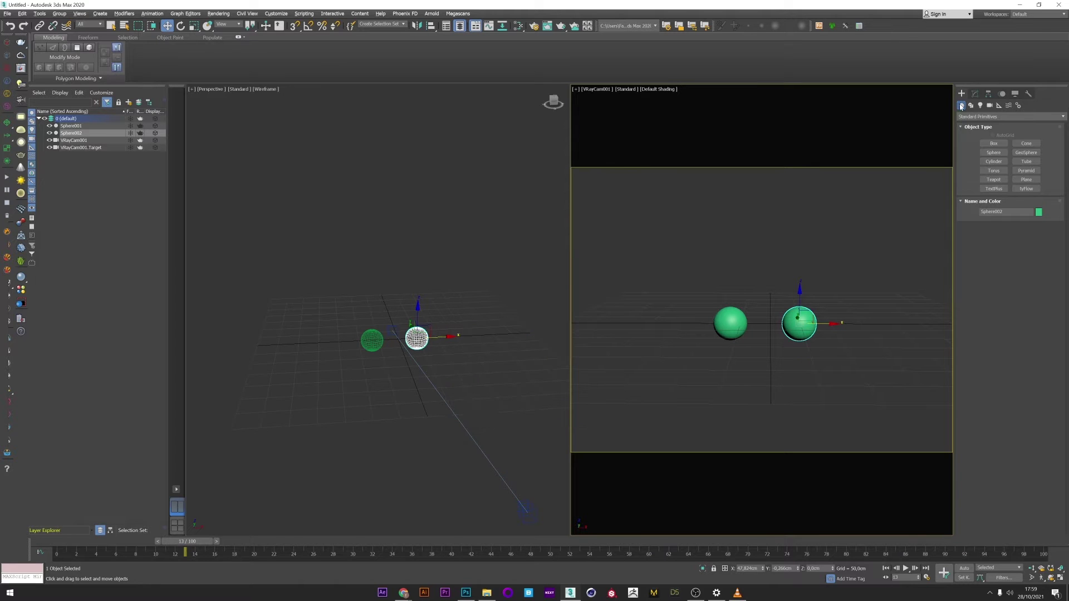
Step: Create a PhoenixFD fire/smoke simulator whose grid box encloses both spheres
{"action": "left_click", "coordinate": [980, 117]}
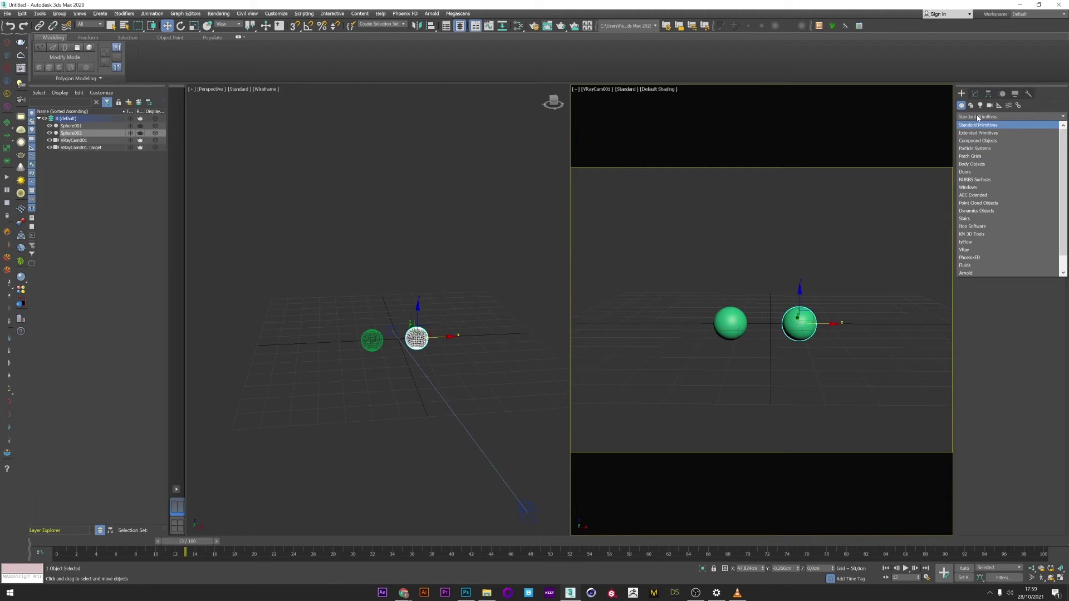
{"action": "left_click", "coordinate": [966, 258]}
{"action": "left_click", "coordinate": [1026, 144]}
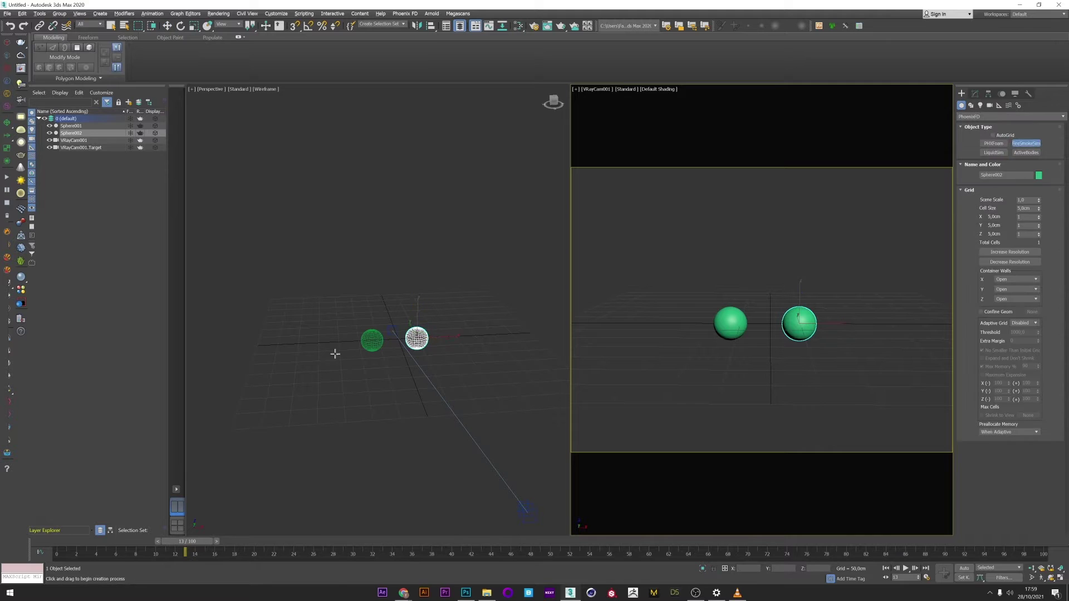
{"action": "middle_click_drag", "start_coordinate": [338, 353], "coordinate": [249, 315], "text": "alt"}
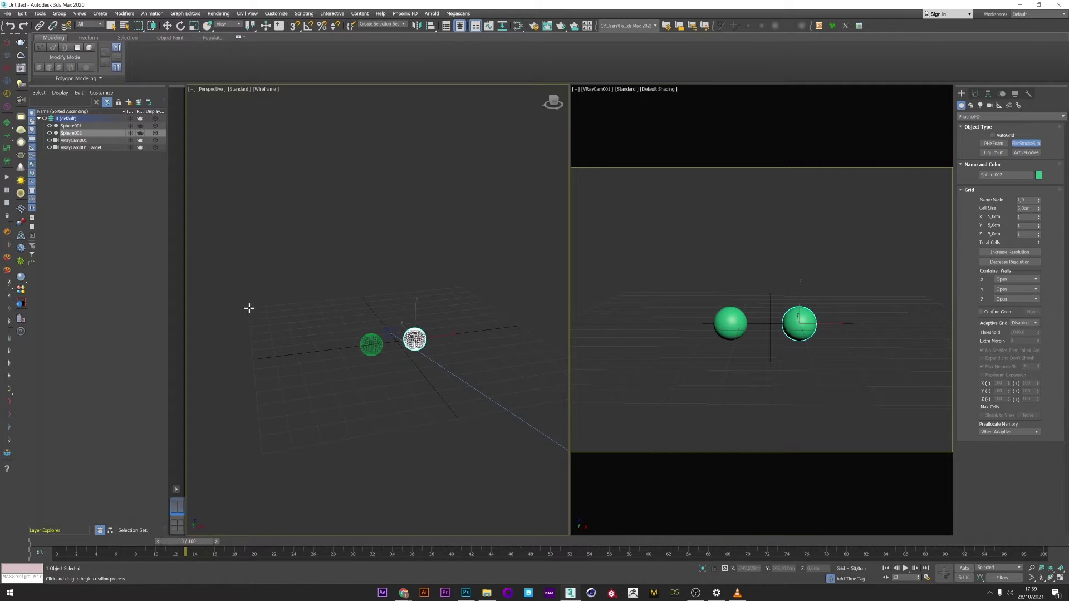
{"action": "left_click_drag", "start_coordinate": [249, 308], "coordinate": [552, 391]}
{"action": "left_click", "coordinate": [490, 243]}
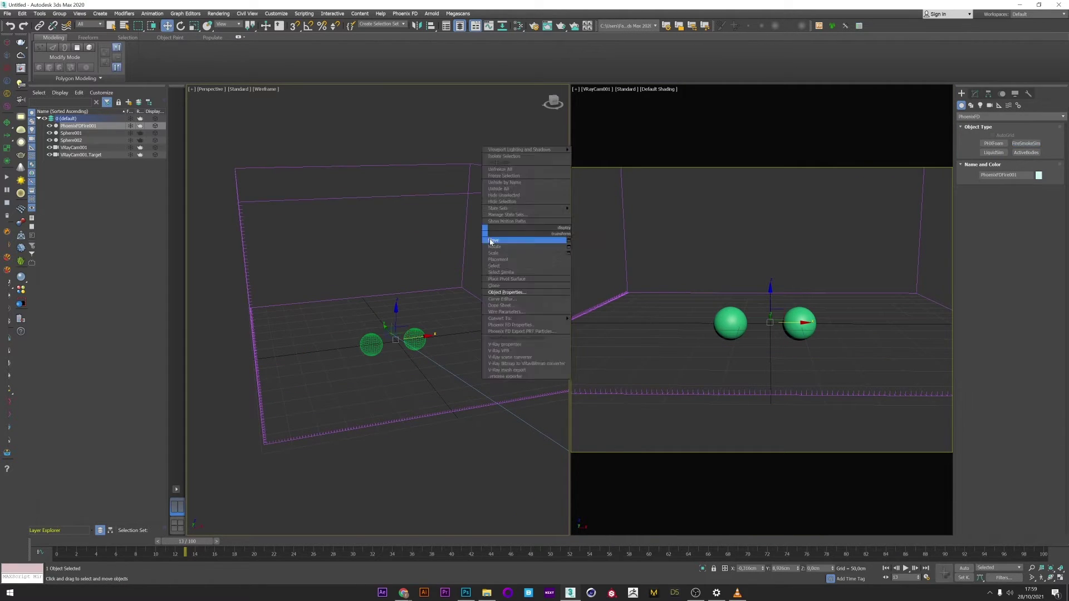
Step: Resize the simulator grid to 735 × 720 × 475 cm and lower its base to about Z -215 cm around the spheres
{"action": "left_click_drag", "start_coordinate": [403, 315], "coordinate": [400, 403]}
{"action": "key", "text": "f"}
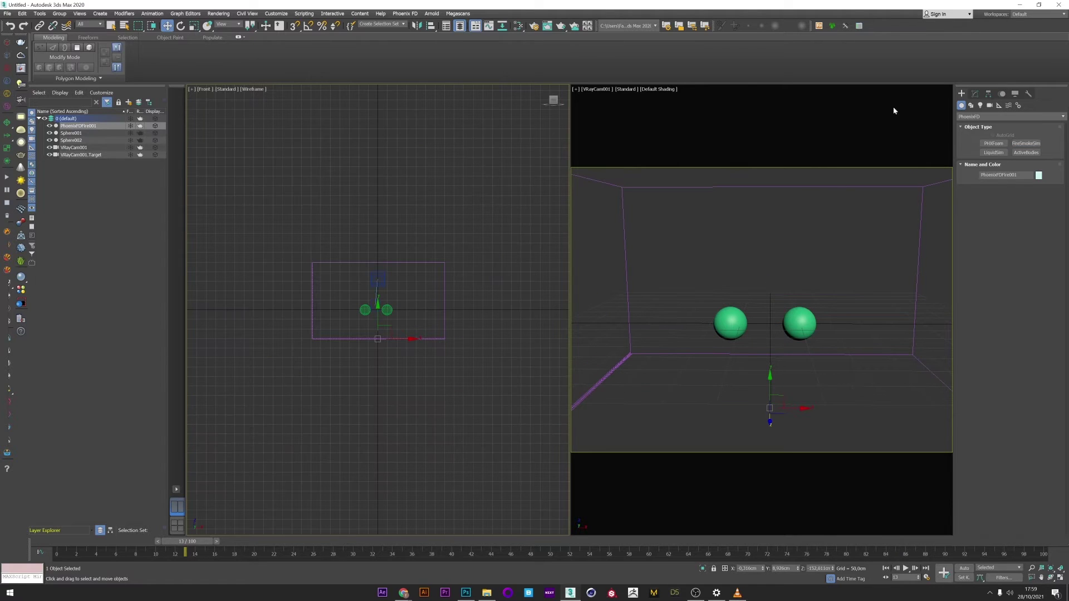
{"action": "left_click", "coordinate": [975, 94]}
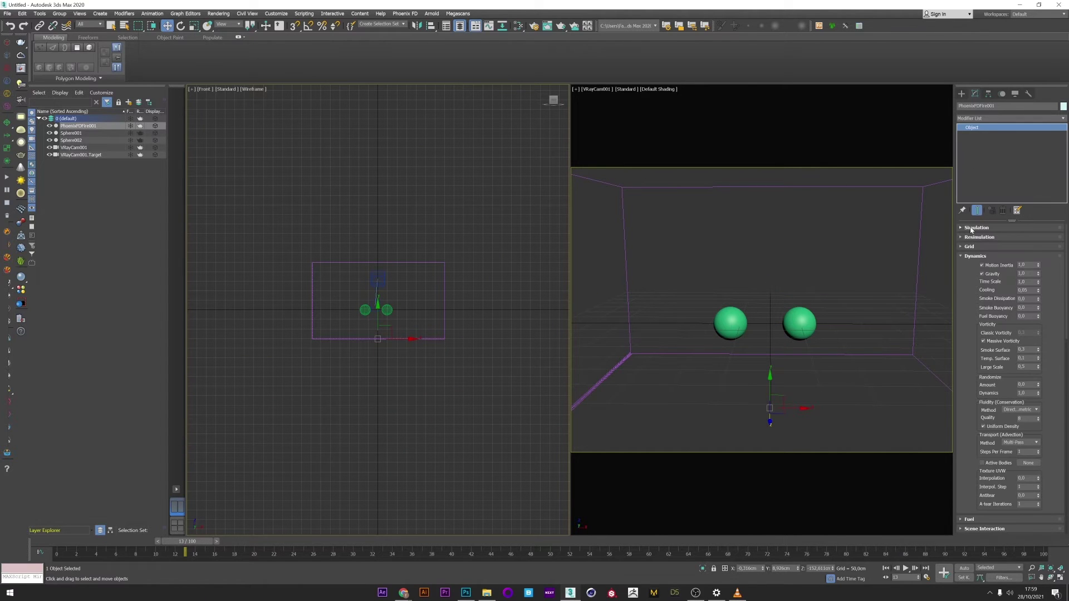
{"action": "left_click", "coordinate": [1009, 247]}
{"action": "left_click_drag", "start_coordinate": [1038, 276], "coordinate": [1039, 283]}
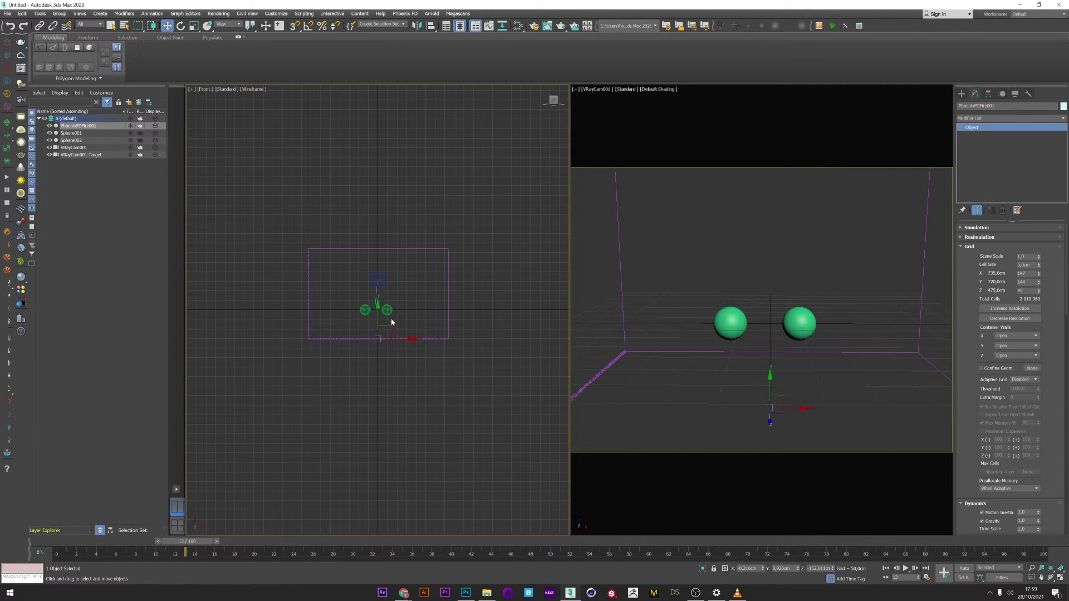
{"action": "left_click_drag", "start_coordinate": [378, 309], "coordinate": [379, 320]}
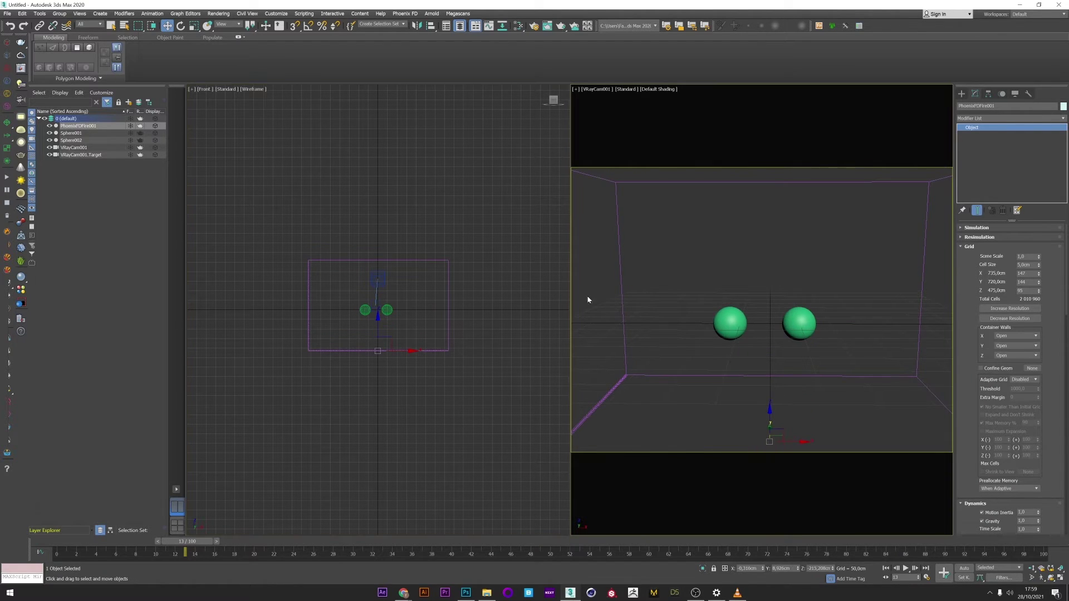
Step: Place a PhoenixFD PHXSource helper inside the grid, in front of and to the right of the spheres
{"action": "left_click", "coordinate": [961, 93]}
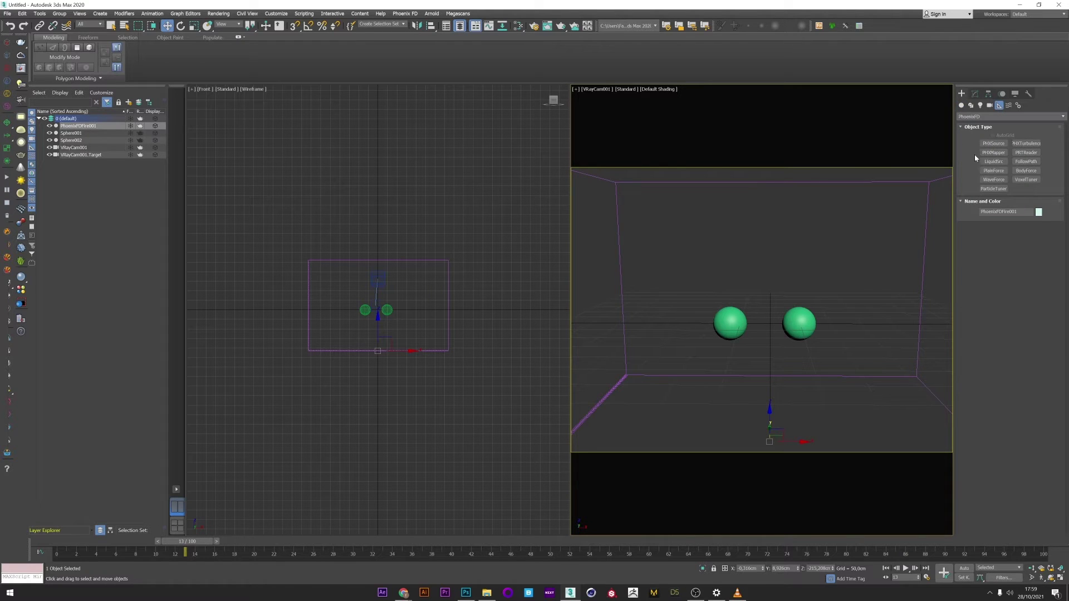
{"action": "left_click", "coordinate": [993, 143]}
{"action": "left_click_drag", "start_coordinate": [908, 396], "coordinate": [909, 399]}
{"action": "right_click", "coordinate": [915, 375]}
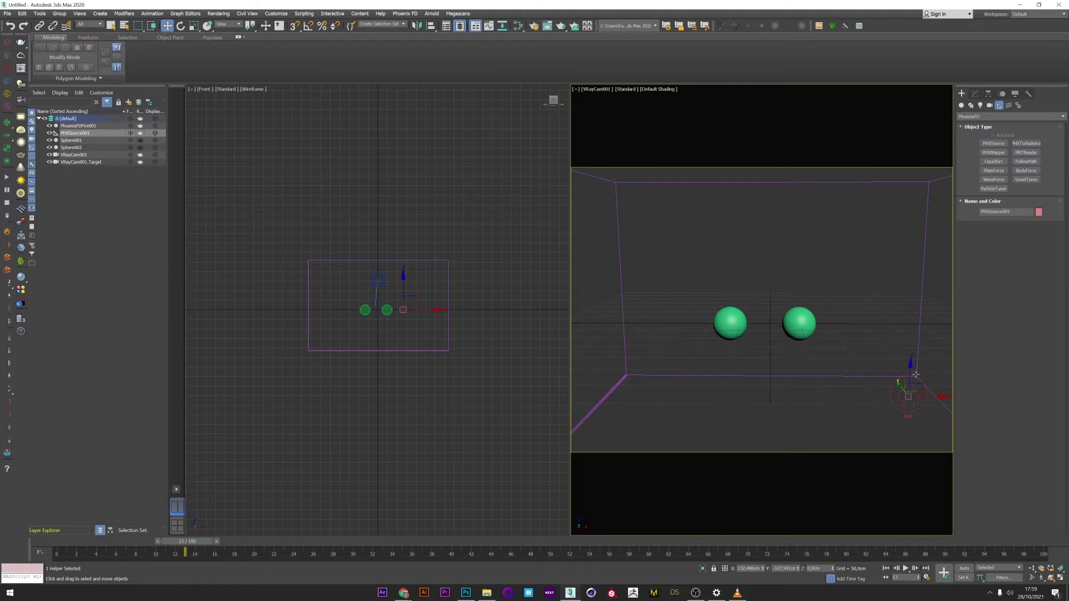
Step: Add both spheres as emitter nodes of the PHXSource
{"action": "left_click", "coordinate": [975, 93]}
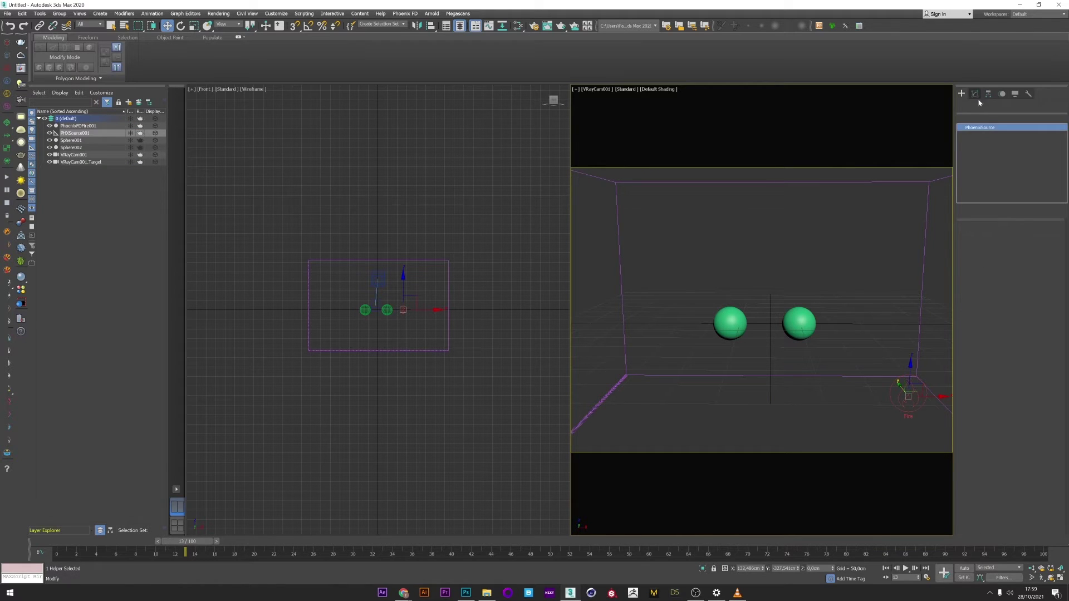
{"action": "left_click", "coordinate": [733, 321]}
{"action": "left_click", "coordinate": [999, 292]}
{"action": "left_click", "coordinate": [799, 323]}
Step: Turn off the source's Temperature emission and enable its RGB channel
{"action": "scroll", "coordinate": [983, 380], "scroll_direction": "down", "scroll_amount": 2}
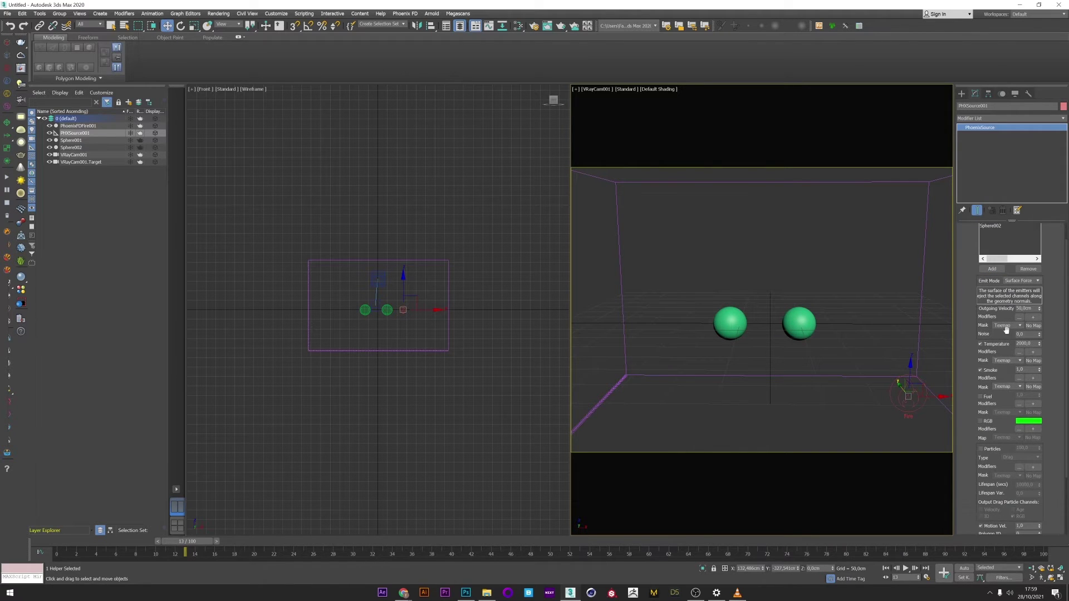
{"action": "left_click", "coordinate": [981, 344]}
{"action": "left_click_drag", "start_coordinate": [977, 384], "coordinate": [972, 337]}
{"action": "left_click", "coordinate": [981, 368]}
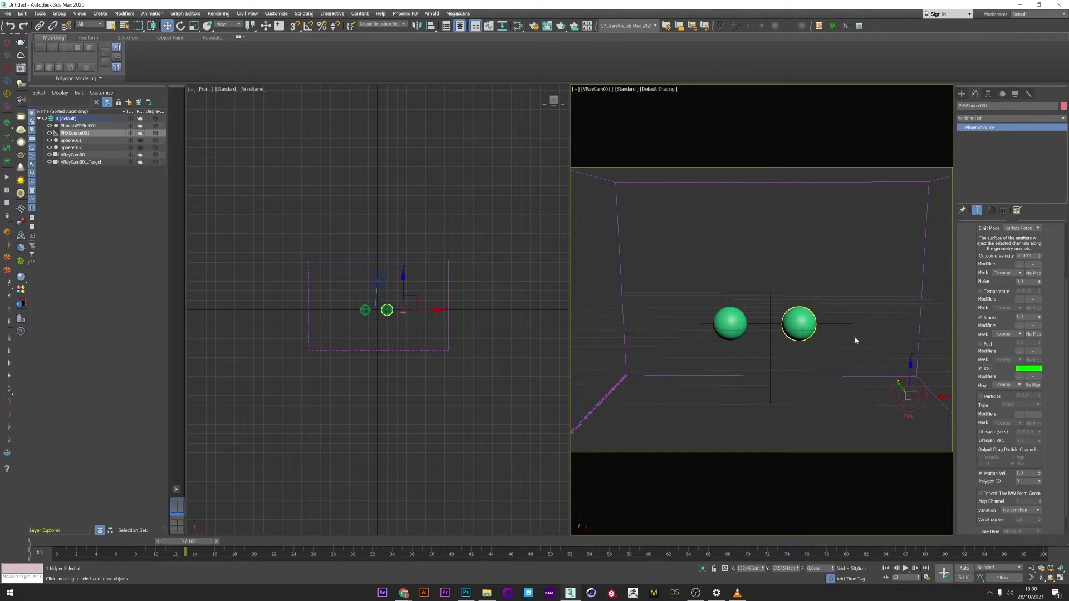
{"action": "left_click_drag", "start_coordinate": [968, 401], "coordinate": [972, 452]}
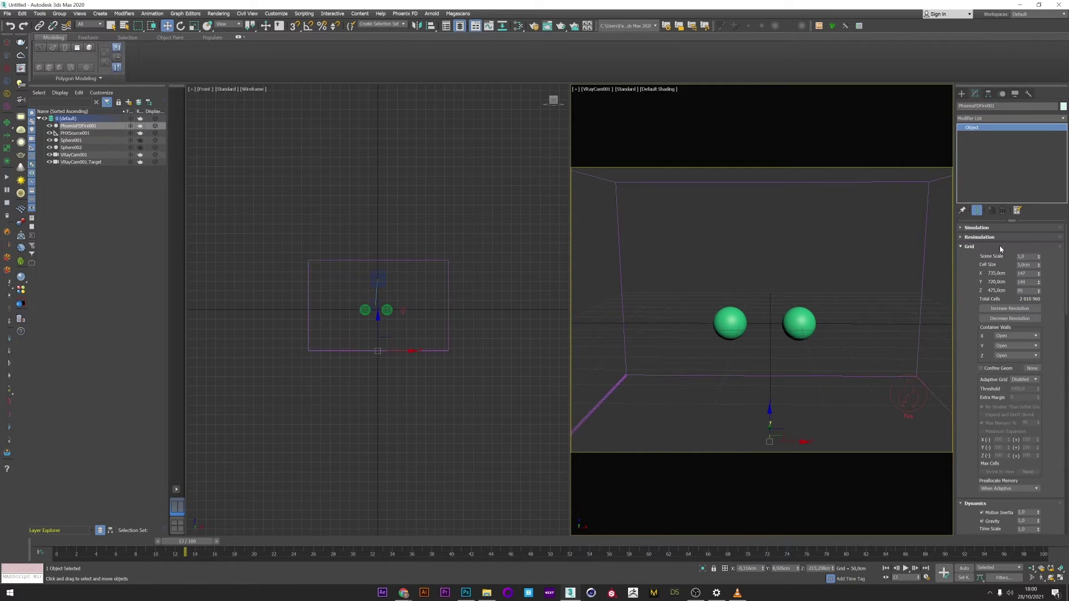
Step: In the simulator's Dynamics settings, turn off Gravity, raise the fluidity Quality and set the conservation Method to PCG Symmetric
{"action": "left_click", "coordinate": [998, 247]}
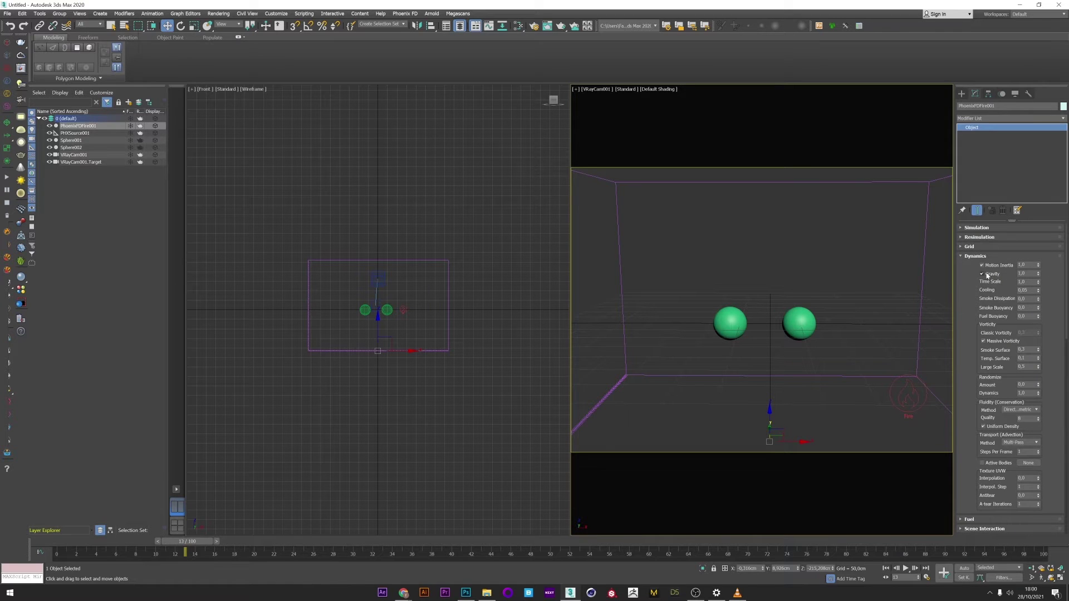
{"action": "left_click", "coordinate": [984, 274]}
{"action": "left_click_drag", "start_coordinate": [962, 318], "coordinate": [980, 269]}
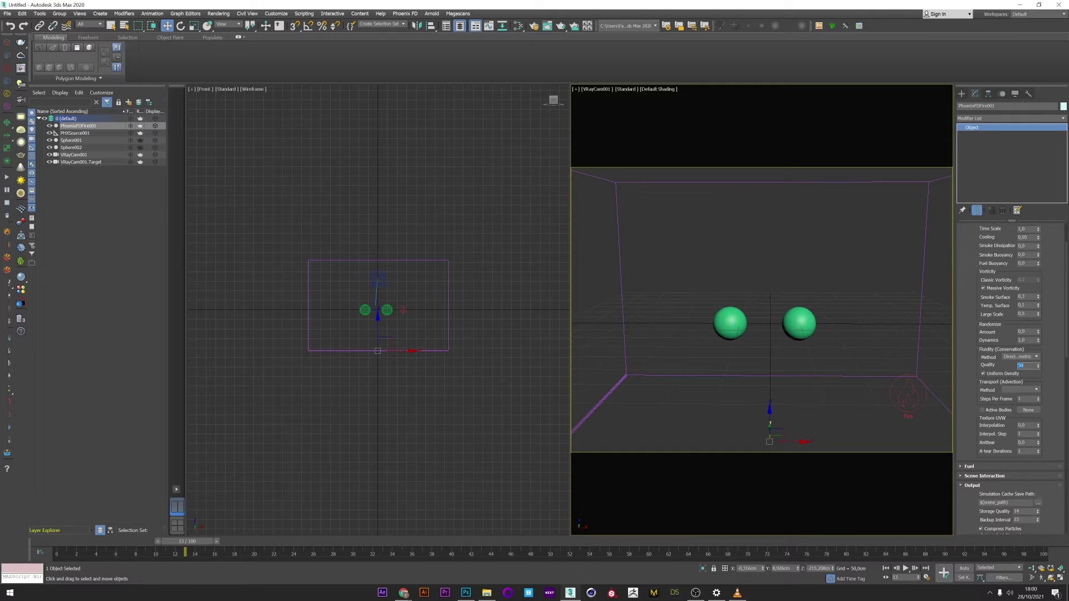
{"action": "left_click", "coordinate": [1019, 357]}
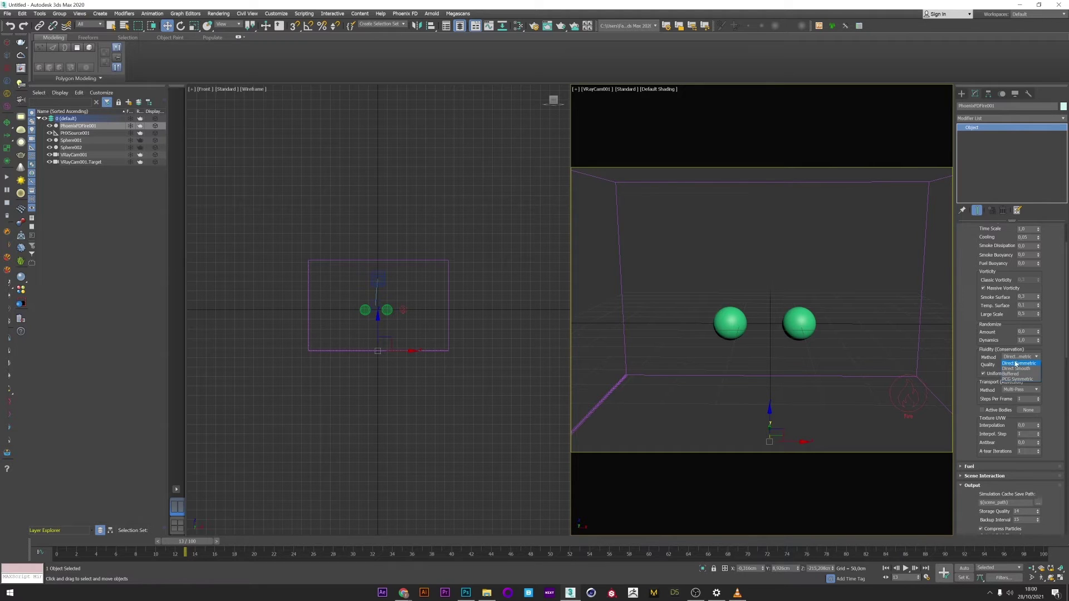
{"action": "left_click", "coordinate": [1017, 379]}
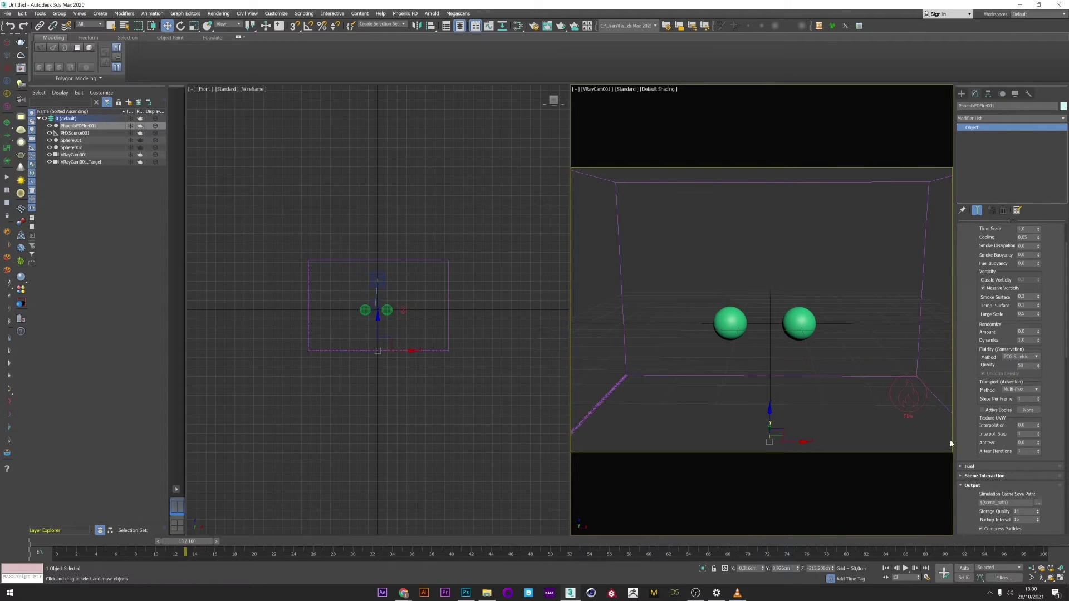
Step: Enable the simulator's GPU preview in the viewport, run a short test simulation, stop it and delete its cache
{"action": "scroll", "coordinate": [1002, 405], "scroll_direction": "down", "scroll_amount": 5}
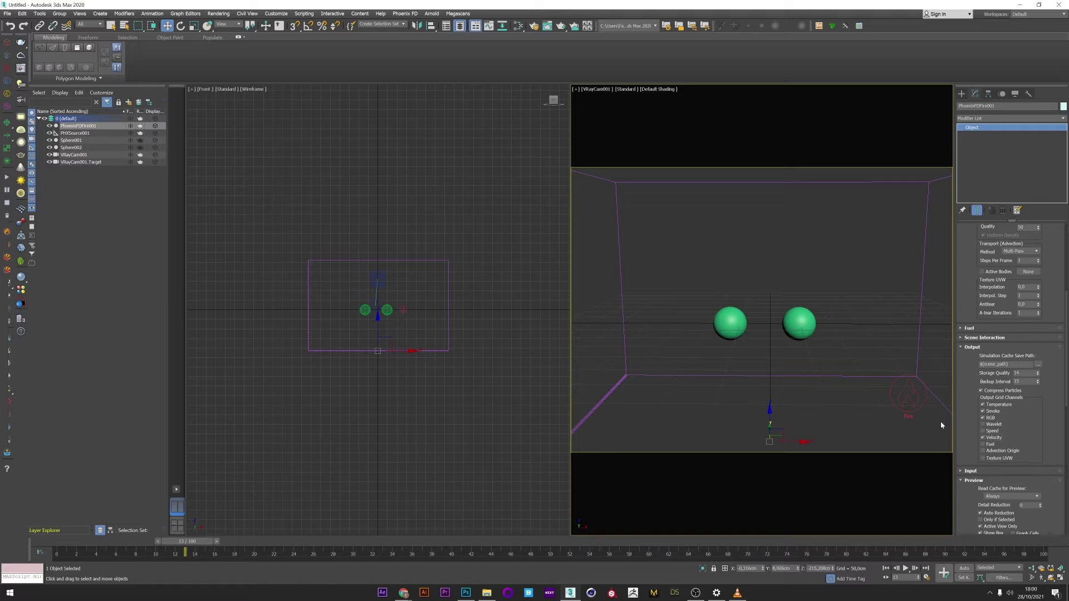
{"action": "left_click_drag", "start_coordinate": [975, 439], "coordinate": [983, 264]}
{"action": "scroll", "coordinate": [1002, 449], "scroll_direction": "down", "scroll_amount": 4}
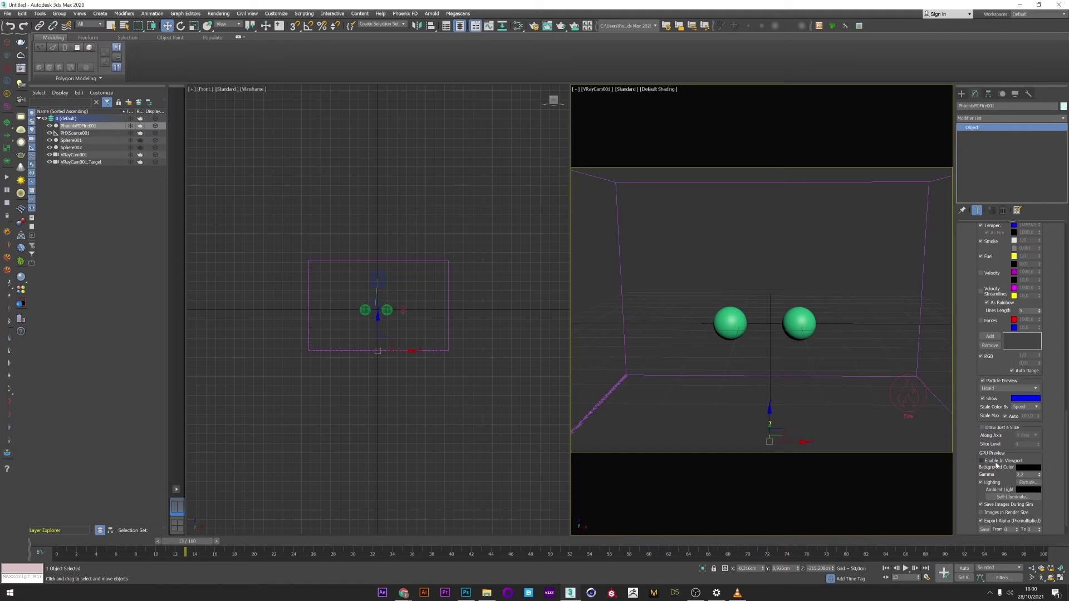
{"action": "left_click", "coordinate": [7, 177]}
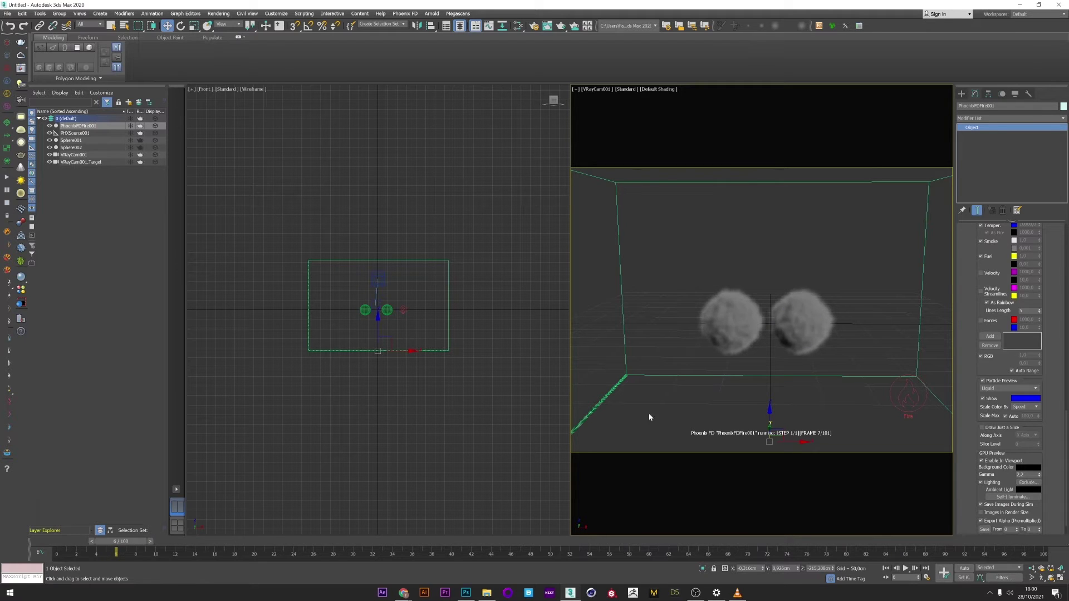
{"action": "left_click", "coordinate": [7, 202]}
{"action": "left_click", "coordinate": [6, 216]}
{"action": "left_click", "coordinate": [605, 322]}
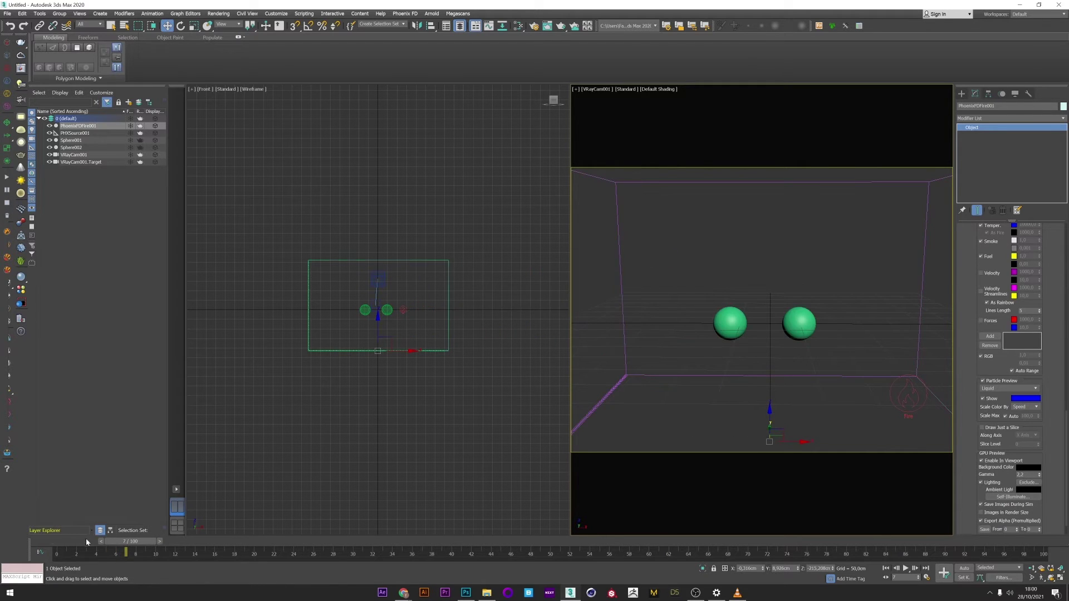
Step: Place a PHXTurbulence helper beside the source with Strength 150 and a size of about 620 cm
{"action": "left_click", "coordinate": [962, 94]}
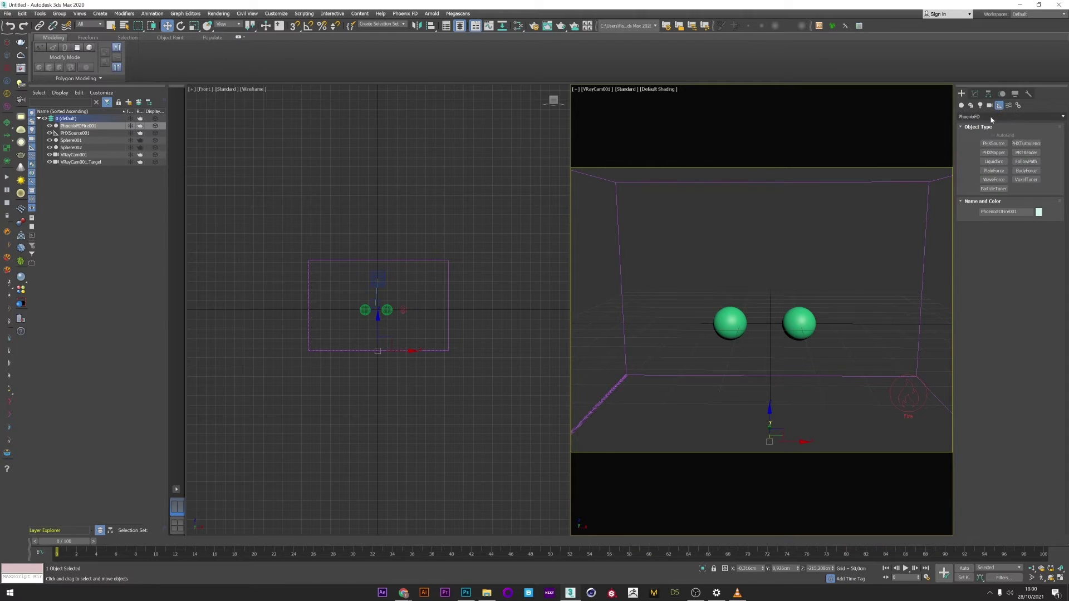
{"action": "left_click", "coordinate": [1026, 143]}
{"action": "left_click_drag", "start_coordinate": [850, 384], "coordinate": [873, 385]}
{"action": "left_click_drag", "start_coordinate": [1040, 252], "coordinate": [1039, 253]}
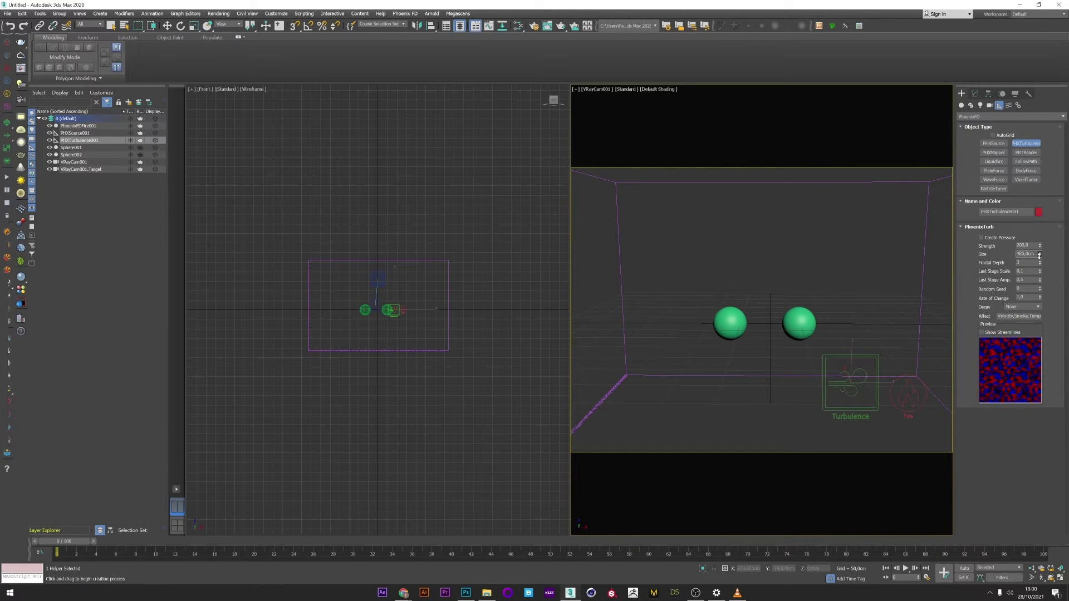
{"action": "left_click_drag", "start_coordinate": [1039, 252], "coordinate": [1039, 250]}
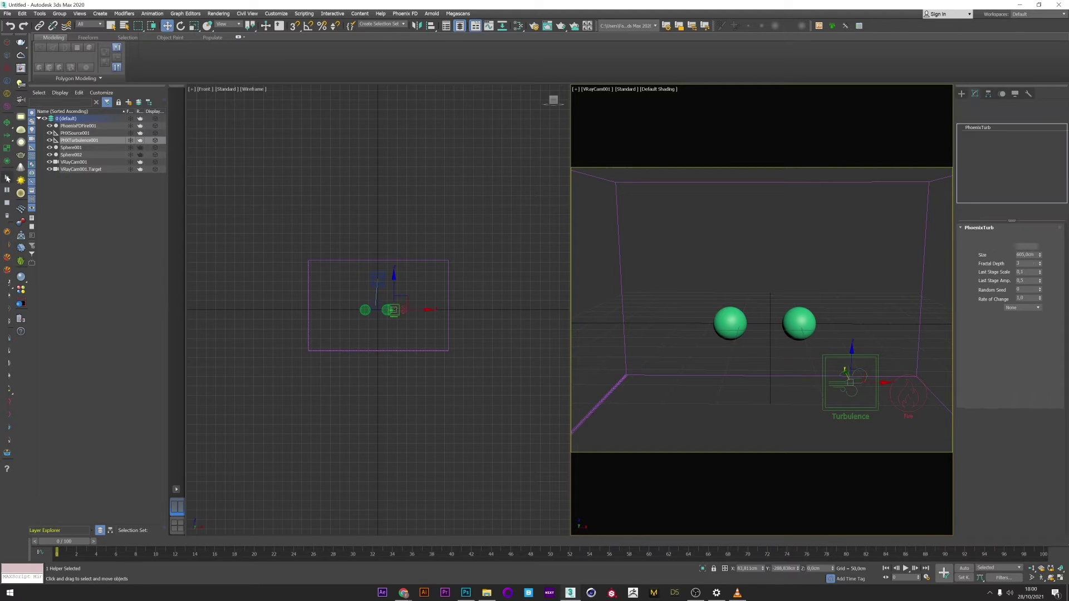
Step: Run the simulation with the turbulence, pause it and scrub back to frame 17
{"action": "left_click", "coordinate": [7, 178]}
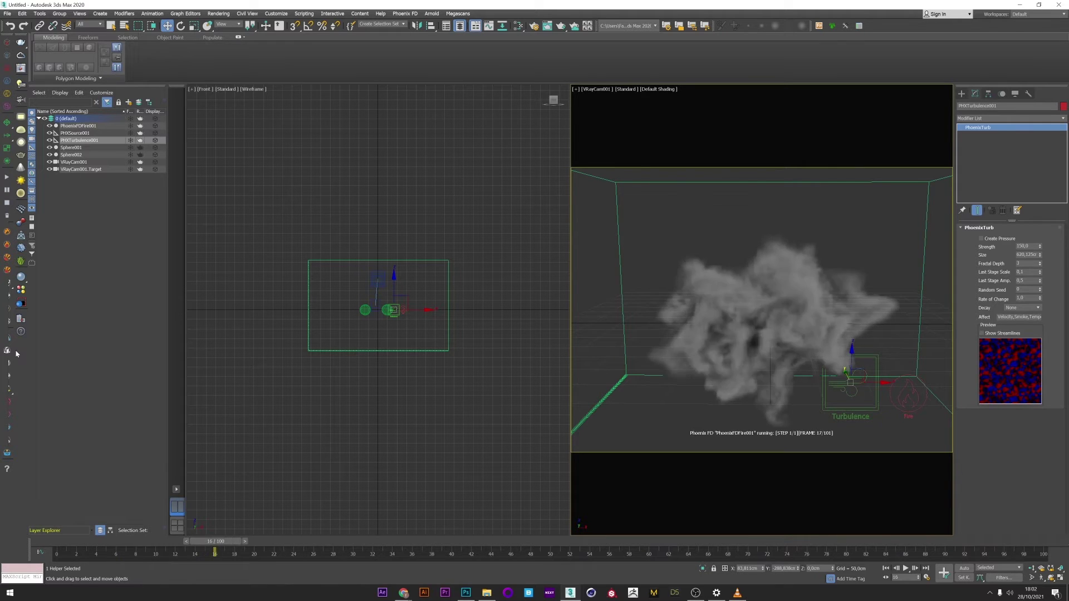
{"action": "left_click", "coordinate": [7, 190]}
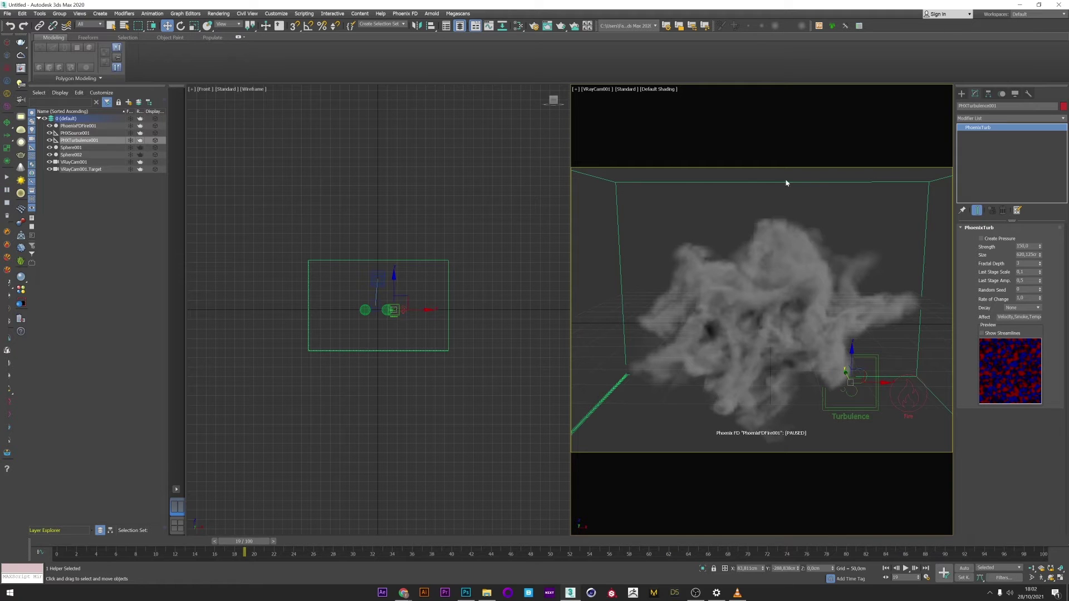
{"action": "left_click_drag", "start_coordinate": [66, 558], "coordinate": [230, 542]}
Step: Enable Particles emission on the PHXSource, set its amount to 5 and turn on the drag particles' Velocity channel
{"action": "key", "text": "w"}
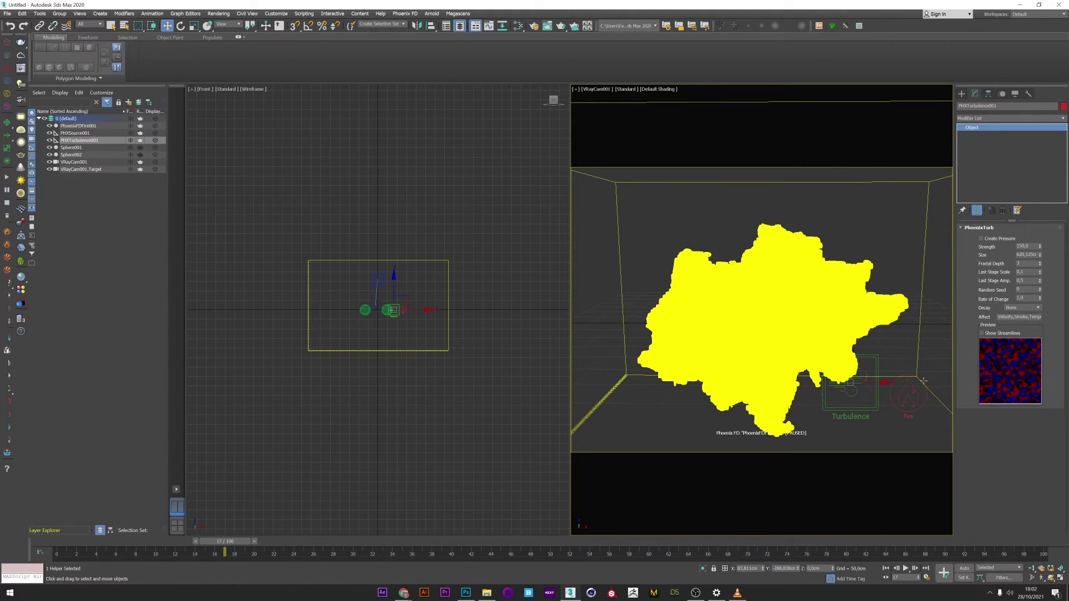
{"action": "left_click", "coordinate": [907, 412]}
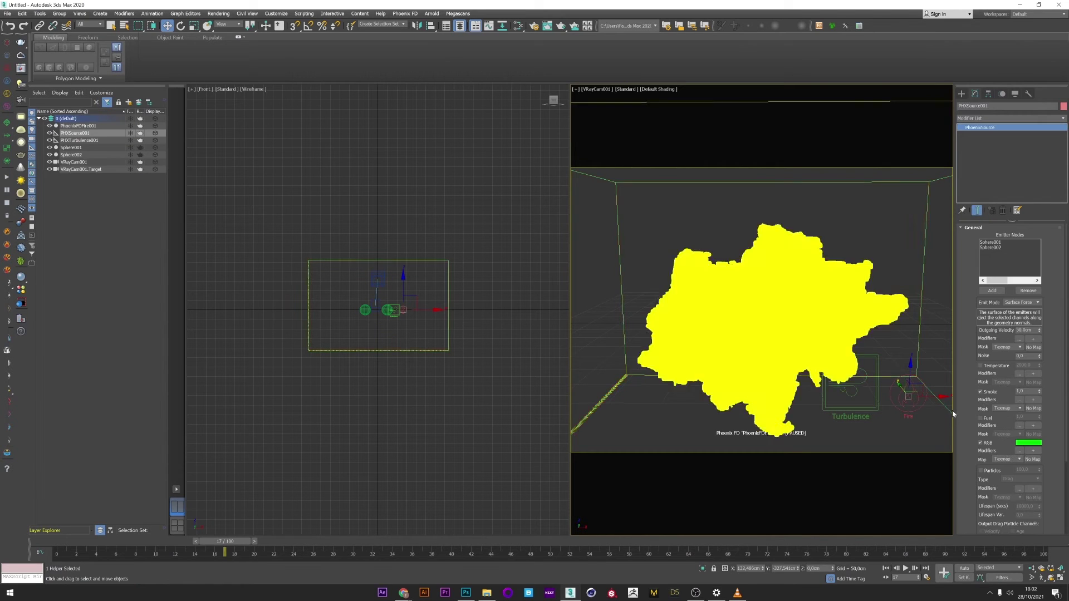
{"action": "left_click_drag", "start_coordinate": [971, 418], "coordinate": [976, 307]}
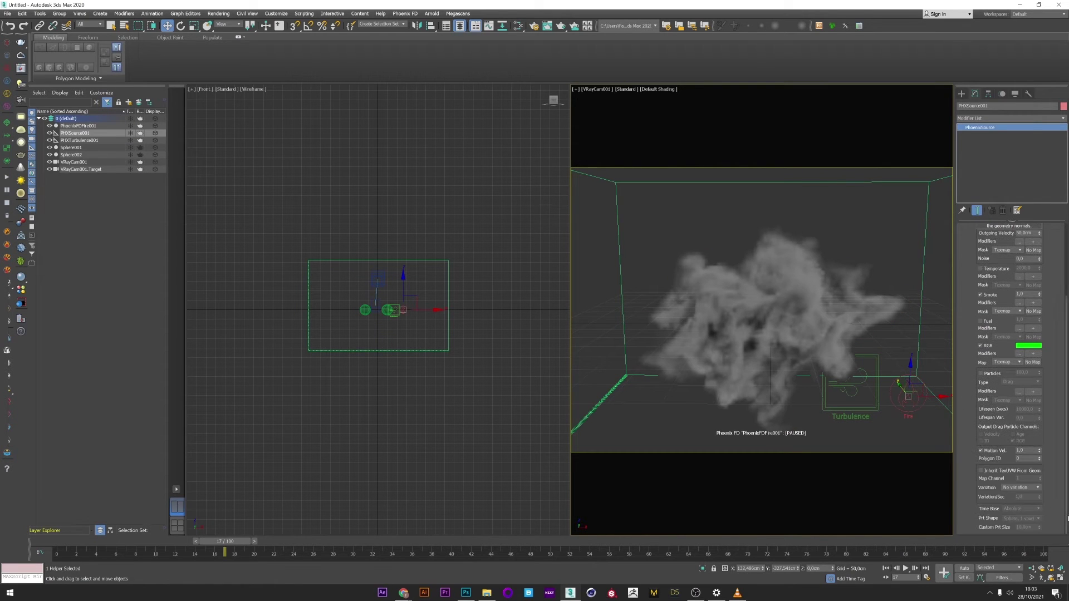
{"action": "left_click", "coordinate": [980, 374]}
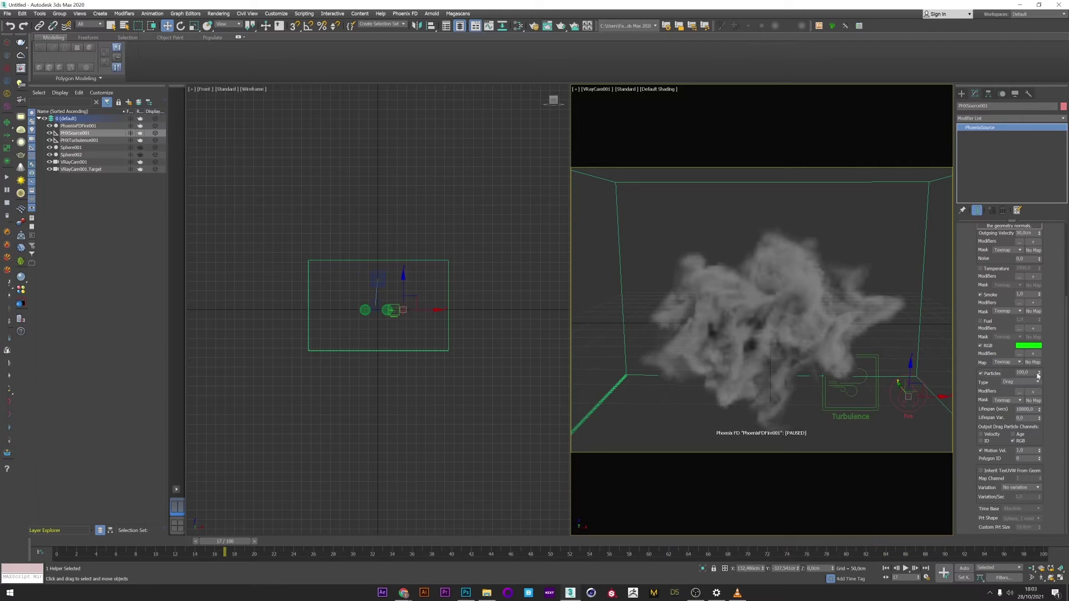
{"action": "double_click", "coordinate": [1026, 373]}
{"action": "type", "text": "50"}
{"action": "key", "text": "Return"}
{"action": "left_click", "coordinate": [994, 435]}
Step: Turn off the Temperature and Smoke output grid channels of the fire/smoke simulator, keeping RGB and Velocity
{"action": "left_click", "coordinate": [923, 272]}
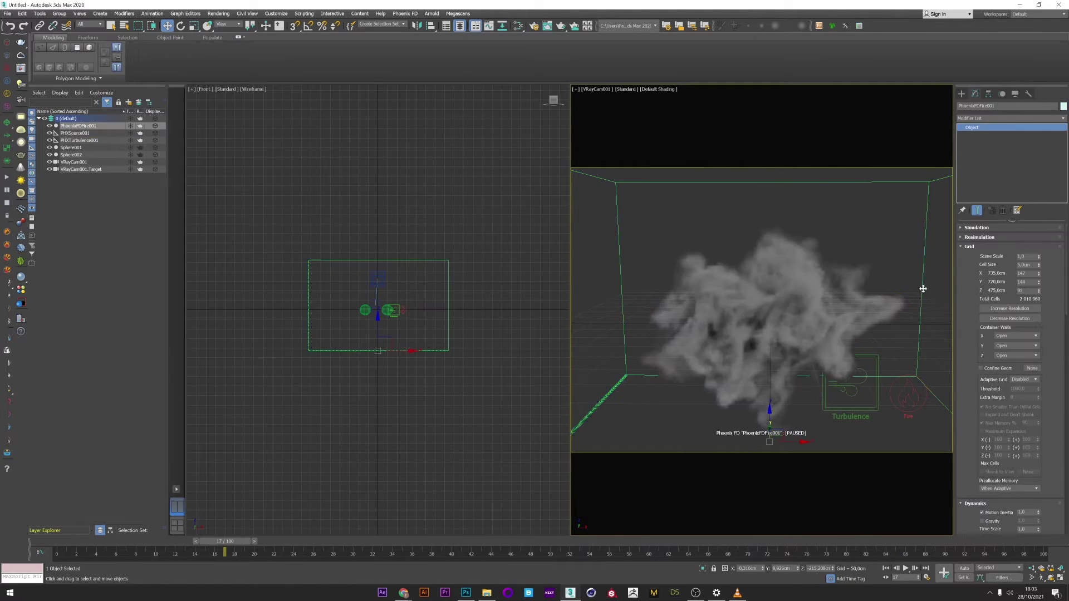
{"action": "left_click_drag", "start_coordinate": [957, 427], "coordinate": [953, 207]}
{"action": "scroll", "coordinate": [962, 462], "scroll_direction": "down", "scroll_amount": 5}
{"action": "left_click_drag", "start_coordinate": [974, 370], "coordinate": [975, 378]}
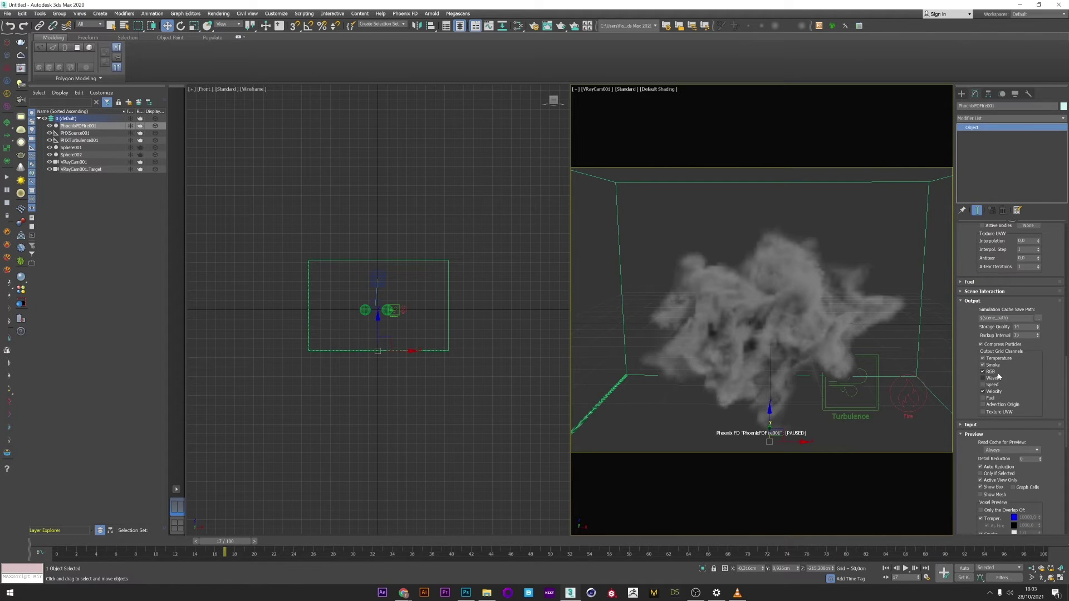
{"action": "left_click", "coordinate": [990, 365]}
Step: End the paused simulation, rerun it from the start with the new particle settings and stop it at frame 21
{"action": "left_click", "coordinate": [7, 203]}
{"action": "left_click", "coordinate": [605, 322]}
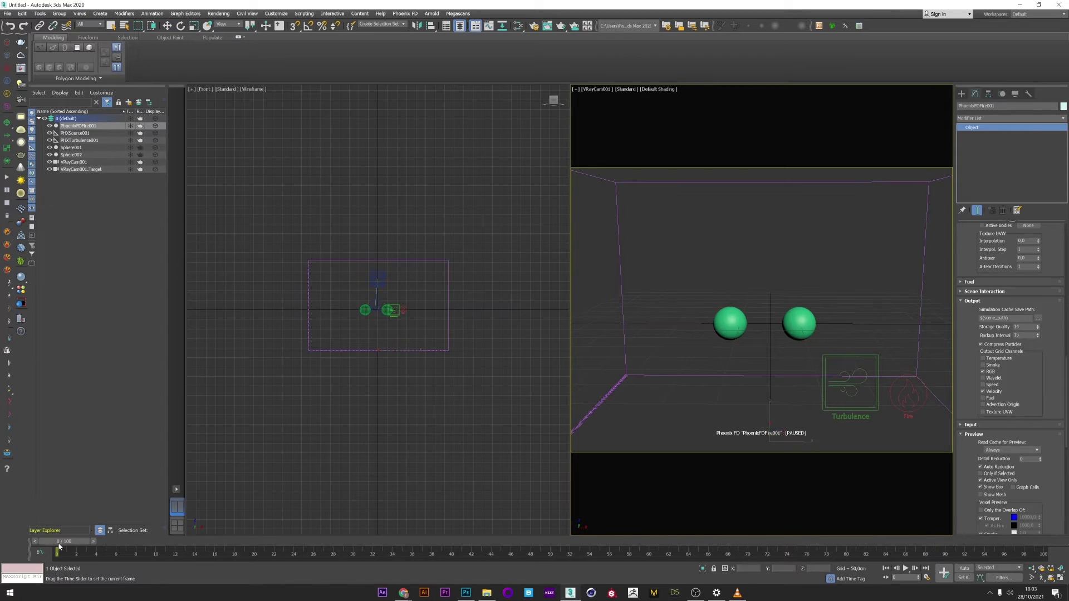
{"action": "left_click", "coordinate": [6, 178]}
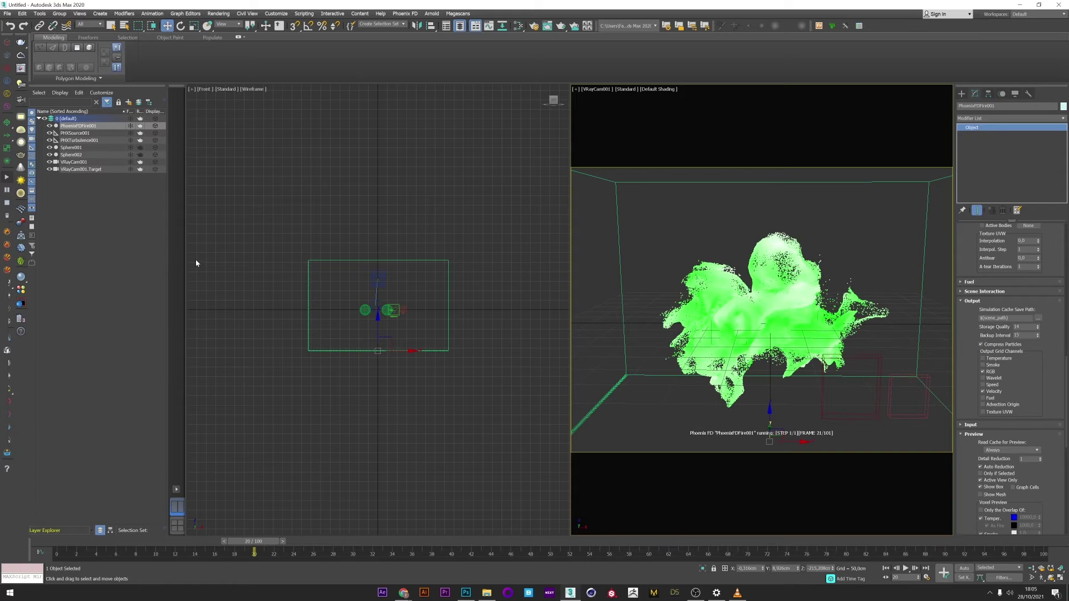
{"action": "left_click", "coordinate": [6, 204]}
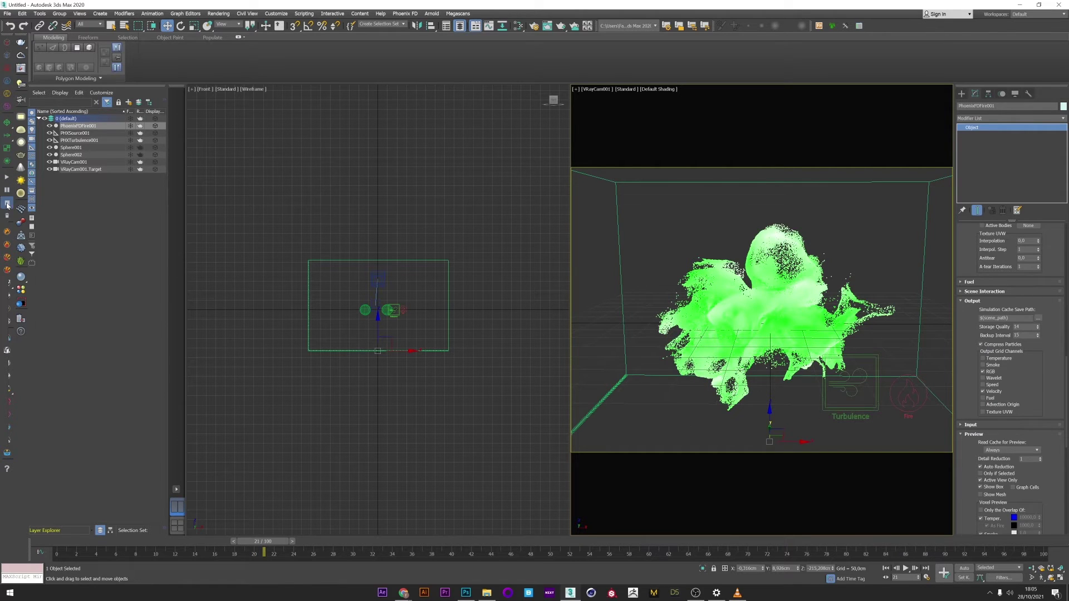
Step: In the render setup, use V-Ray 5 with the Progressive image sampler and set its noise threshold to 1.0
{"action": "left_click", "coordinate": [736, 398]}
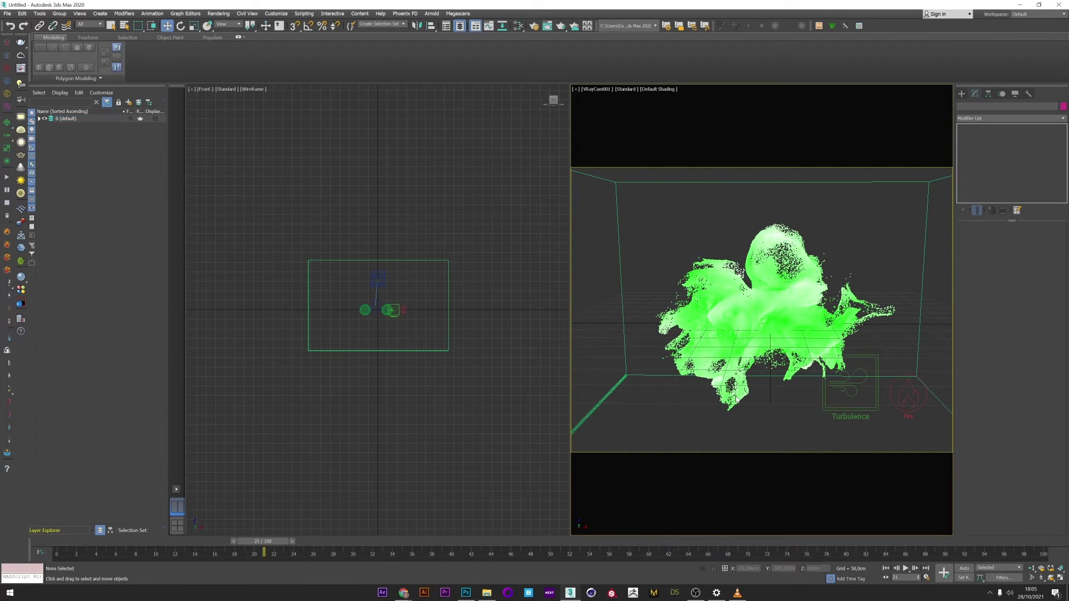
{"action": "left_click", "coordinate": [535, 31]}
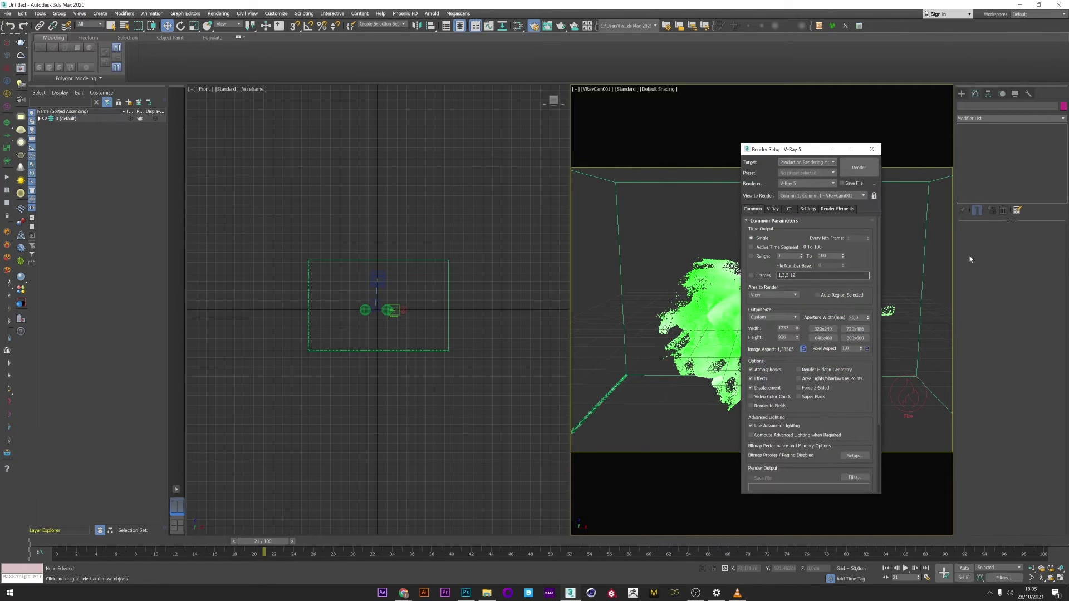
{"action": "left_click", "coordinate": [806, 183]}
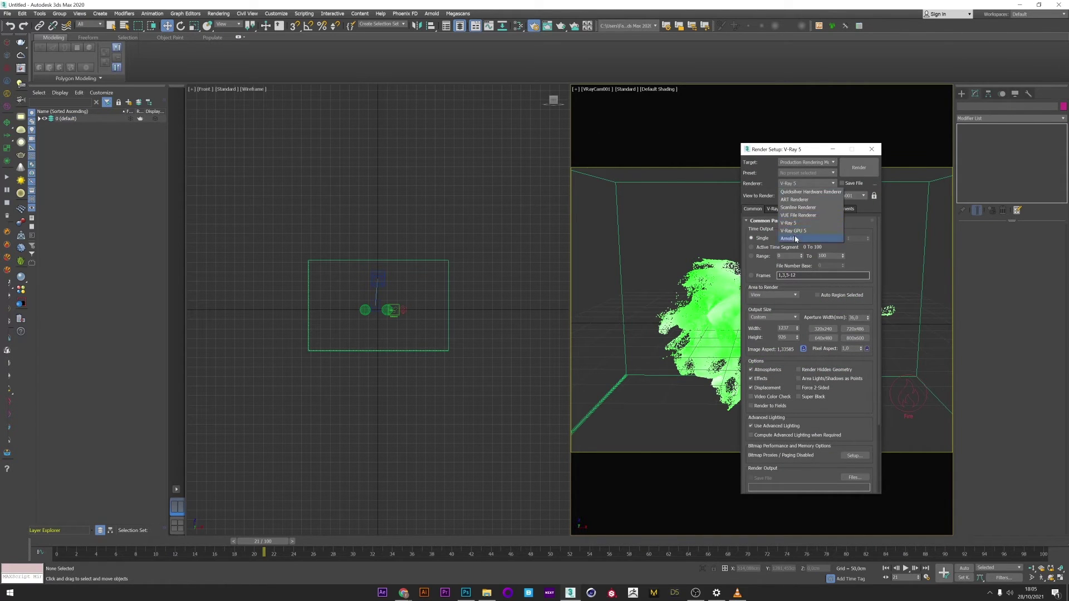
{"action": "left_click", "coordinate": [795, 222]}
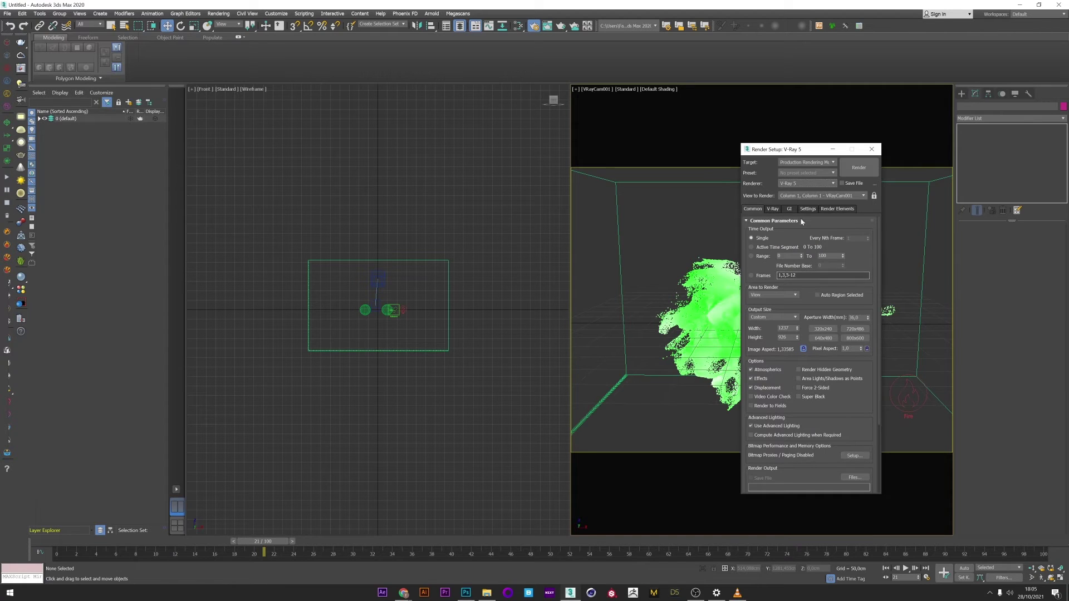
{"action": "left_click", "coordinate": [773, 209]}
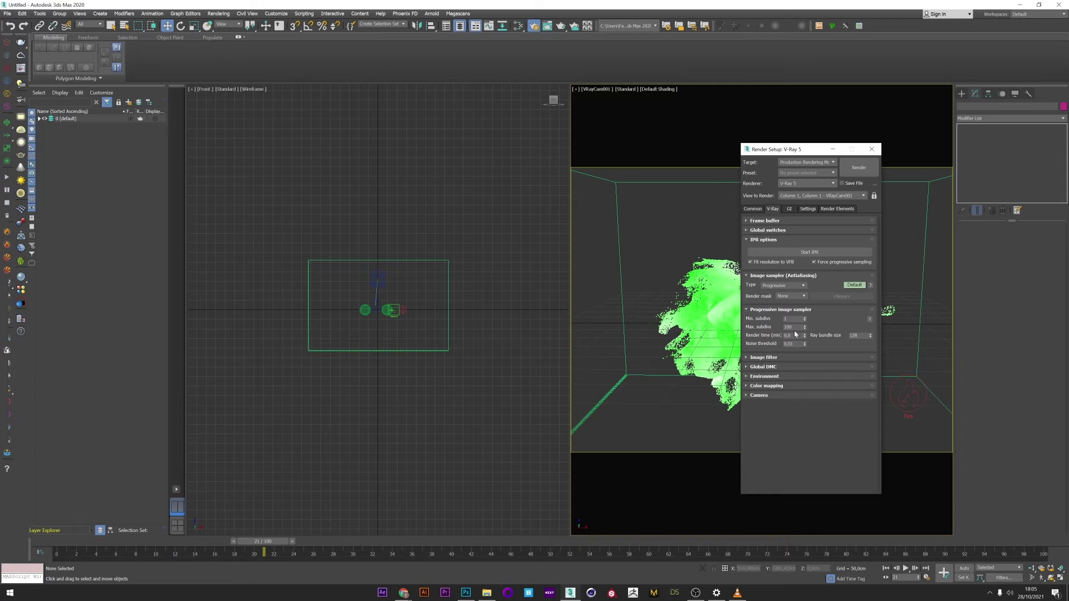
{"action": "left_click", "coordinate": [782, 286]}
{"action": "left_click", "coordinate": [765, 336]}
{"action": "double_click", "coordinate": [790, 343]}
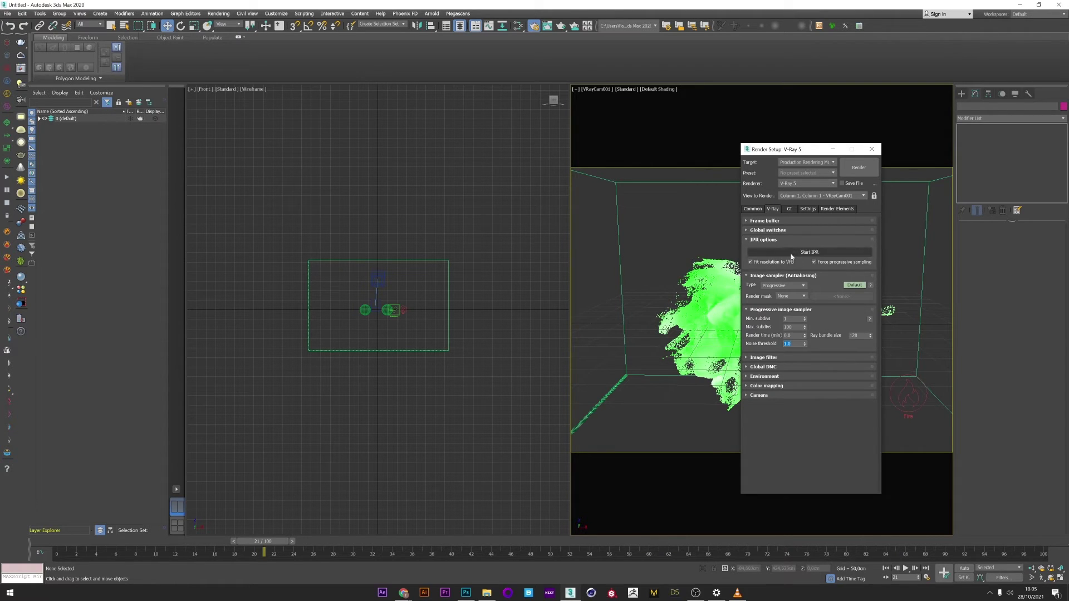
{"action": "left_click", "coordinate": [871, 155]}
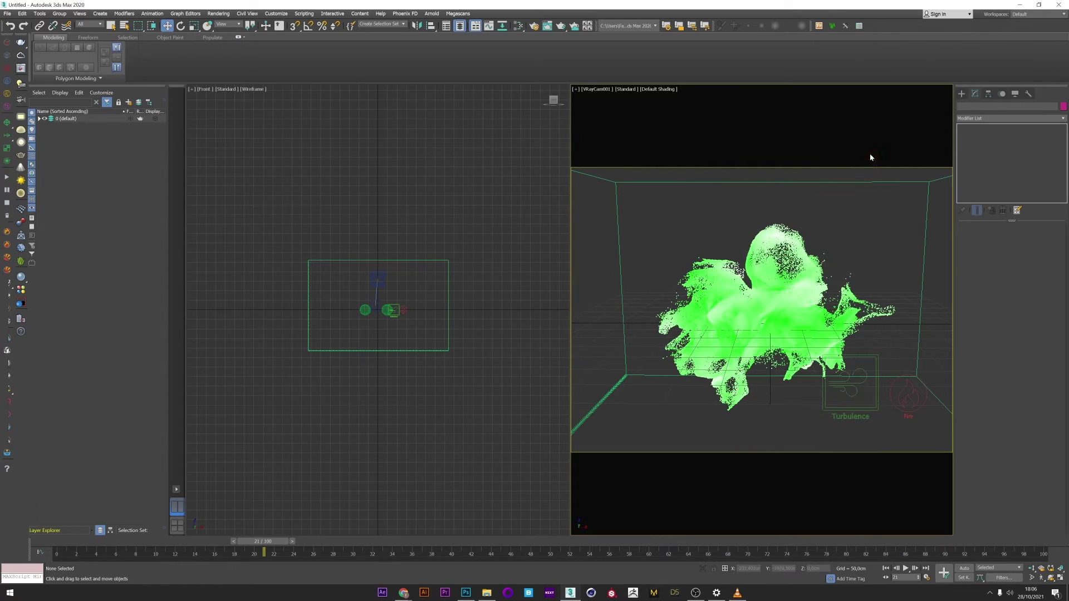
Step: Draw a rectangular V-Ray plane light across the simulator grid in a perspective view
{"action": "left_click", "coordinate": [22, 118]}
{"action": "middle_click", "coordinate": [390, 315]}
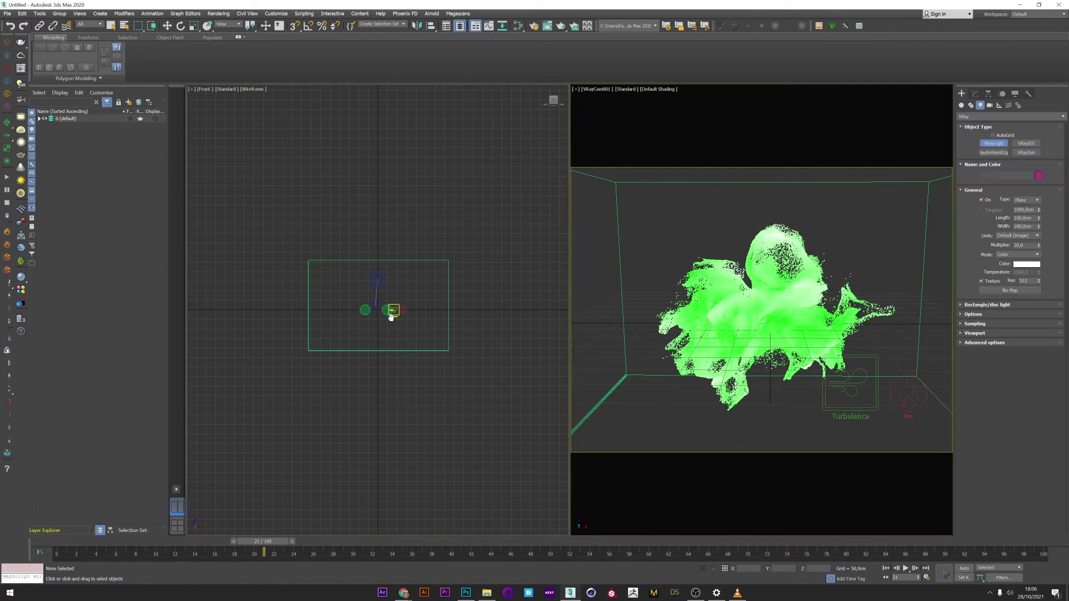
{"action": "middle_click_drag", "start_coordinate": [389, 315], "coordinate": [353, 337]}
{"action": "key", "text": "p"}
{"action": "scroll", "coordinate": [281, 318], "scroll_direction": "up", "scroll_amount": 3}
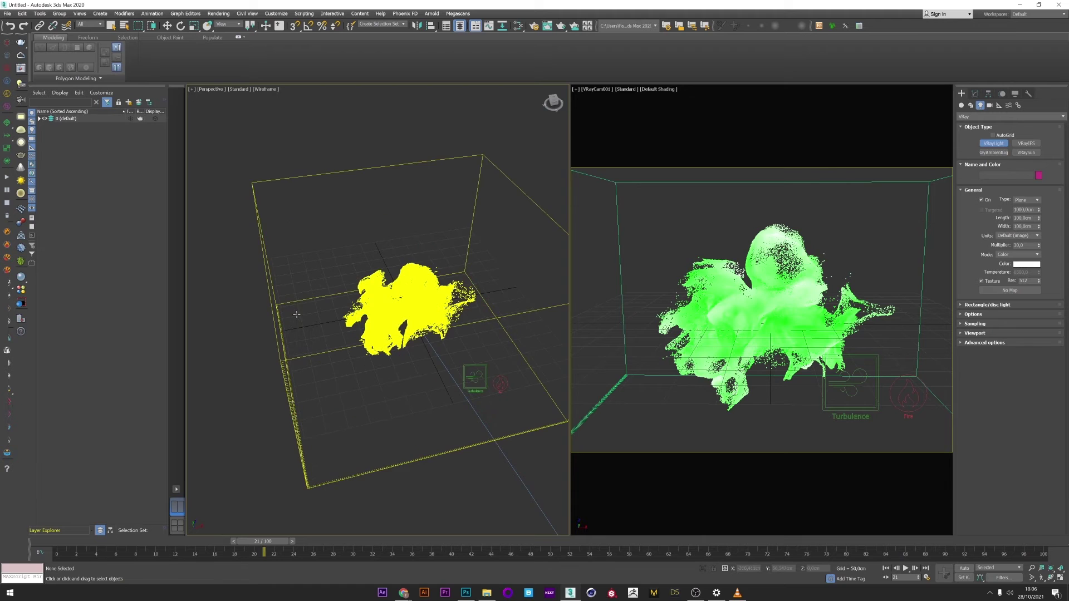
{"action": "left_click_drag", "start_coordinate": [297, 316], "coordinate": [526, 355]}
Step: Raise the plane light above the top of the simulator grid so it points down at the spheres, and deselect it
{"action": "key", "text": "w"}
{"action": "left_click_drag", "start_coordinate": [408, 305], "coordinate": [395, 153]}
{"action": "middle_click_drag", "start_coordinate": [405, 300], "coordinate": [399, 269], "text": "alt"}
{"action": "middle_click_drag", "start_coordinate": [399, 270], "coordinate": [376, 248]}
{"action": "left_click", "coordinate": [602, 239]}
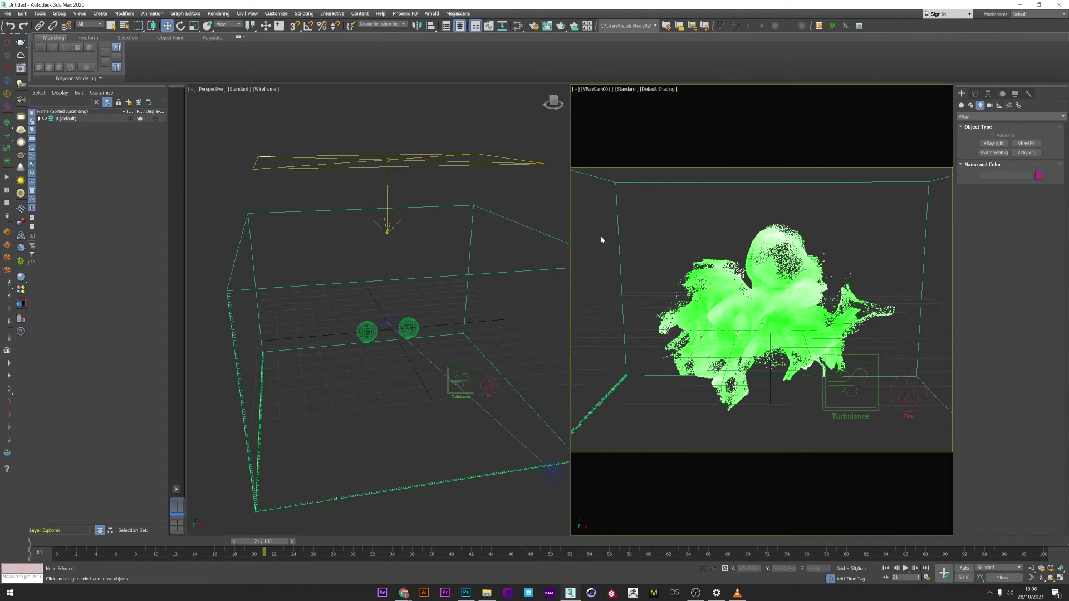
Step: Render frame 21 from VRayCam001 with V-Ray and accept the Progressive sampler warning
{"action": "left_click", "coordinate": [538, 28]}
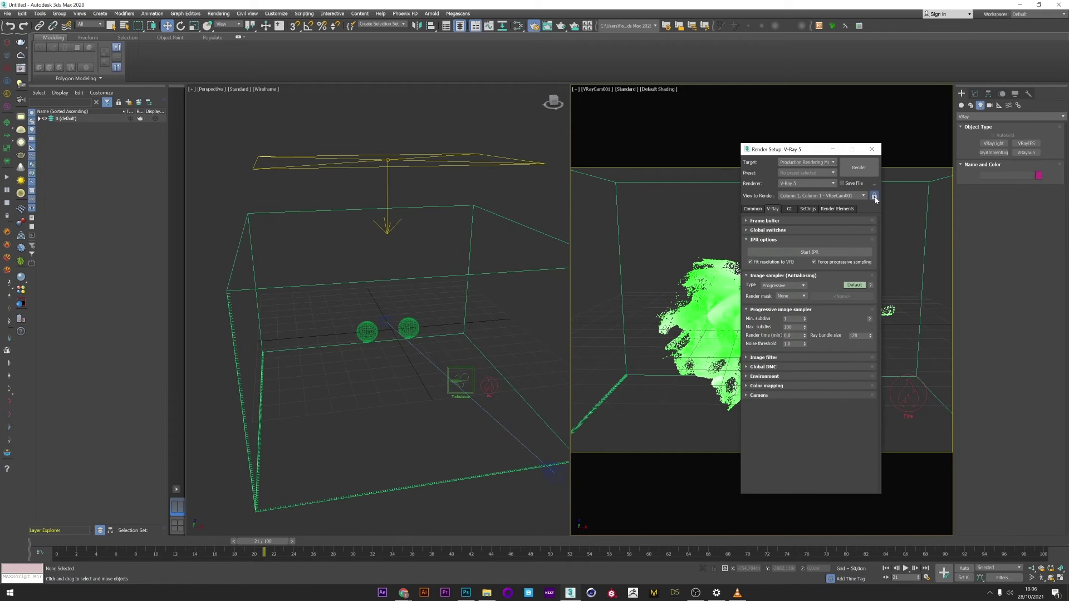
{"action": "left_click_drag", "start_coordinate": [824, 155], "coordinate": [308, 154]}
{"action": "left_click", "coordinate": [342, 167]}
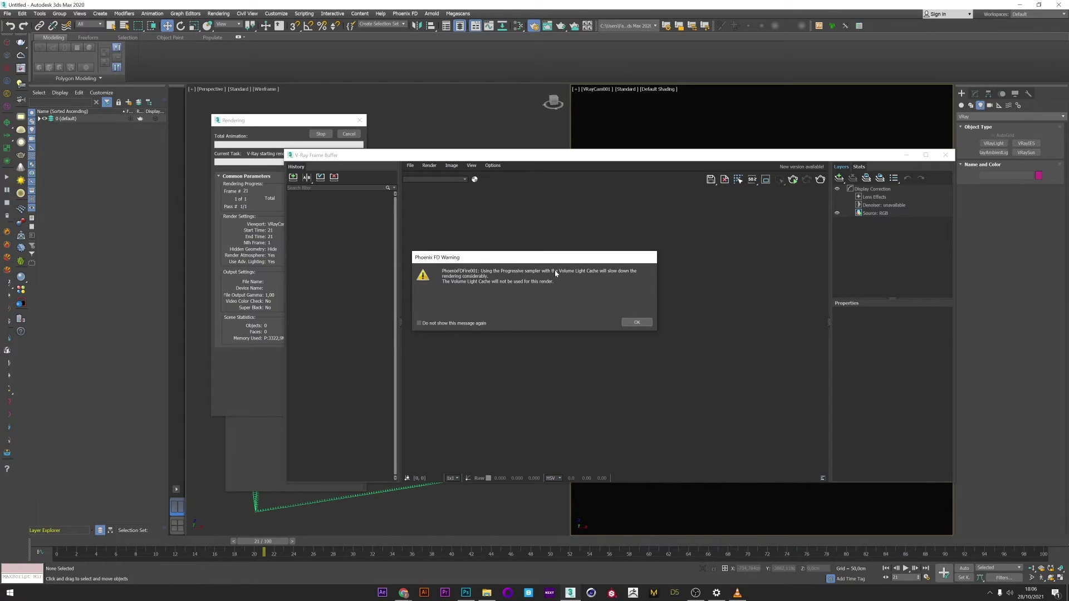
{"action": "left_click", "coordinate": [638, 322]}
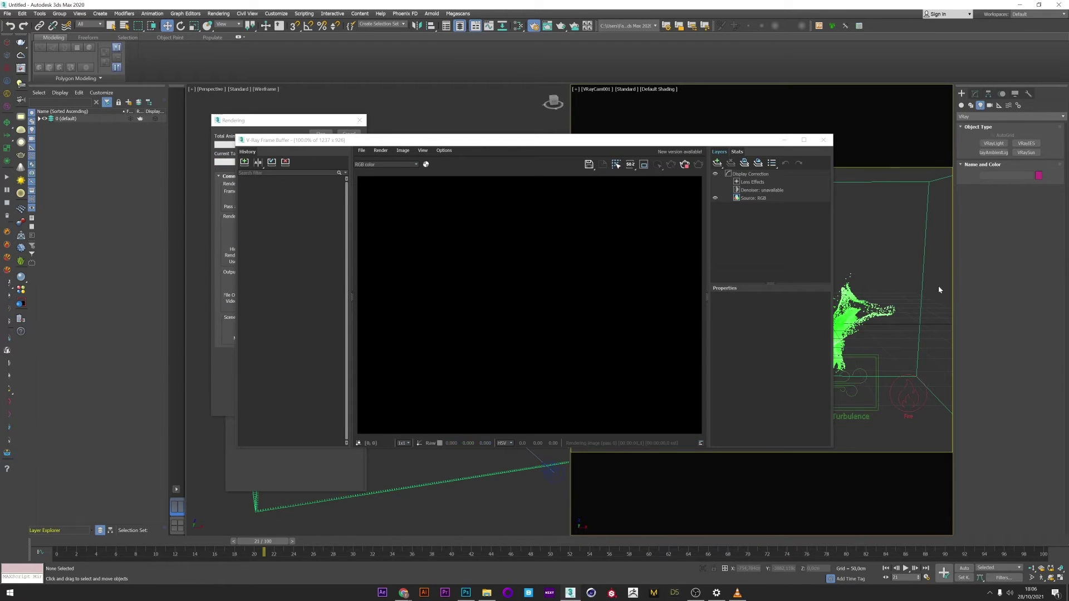
Step: Create a PhoenixFD Particle Shader near the Turbulence helper in the camera view and open its parameters
{"action": "left_click_drag", "start_coordinate": [721, 141], "coordinate": [603, 187]}
{"action": "left_click", "coordinate": [962, 106]}
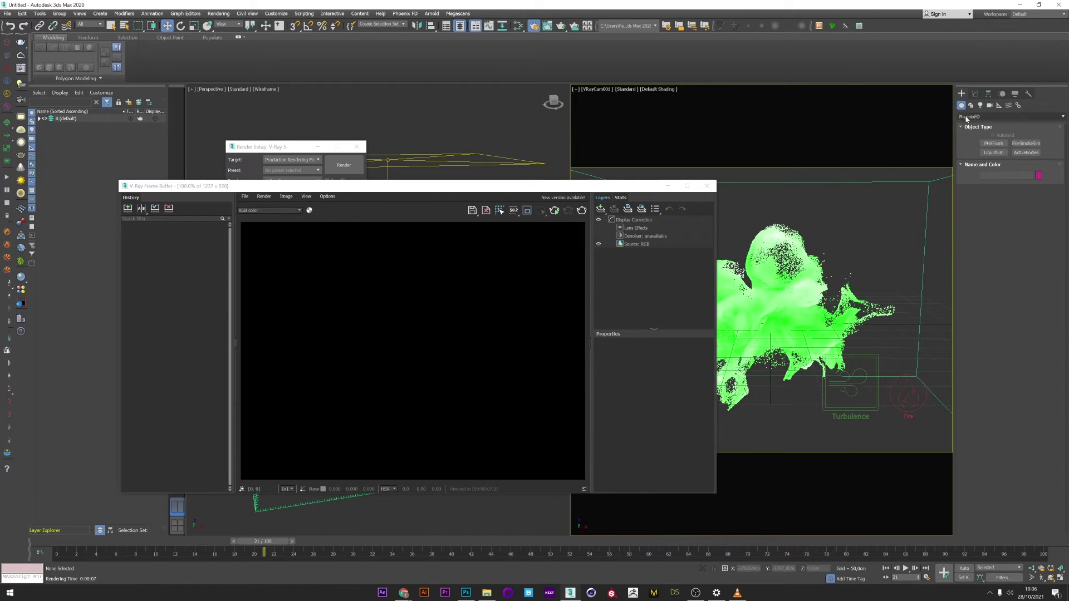
{"action": "left_click", "coordinate": [1034, 144]}
{"action": "left_click", "coordinate": [993, 144]}
{"action": "left_click_drag", "start_coordinate": [891, 416], "coordinate": [913, 440]}
{"action": "right_click", "coordinate": [922, 372]}
{"action": "left_click", "coordinate": [975, 93]}
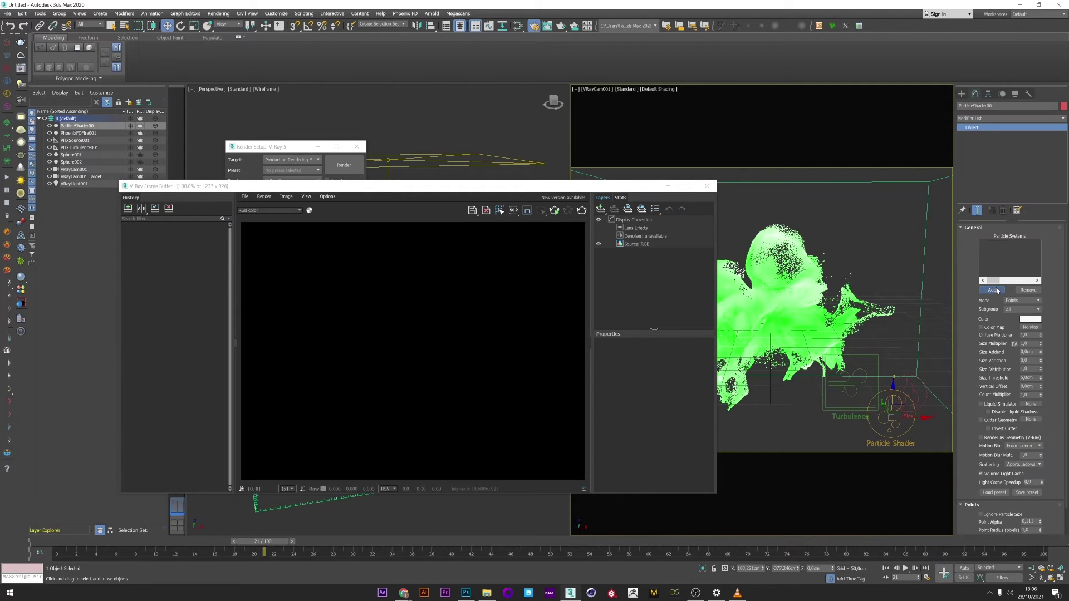
Step: Add the particle groups of both spheres from PhoenixFDFire001 to the shader's particle systems
{"action": "left_click", "coordinate": [992, 289]}
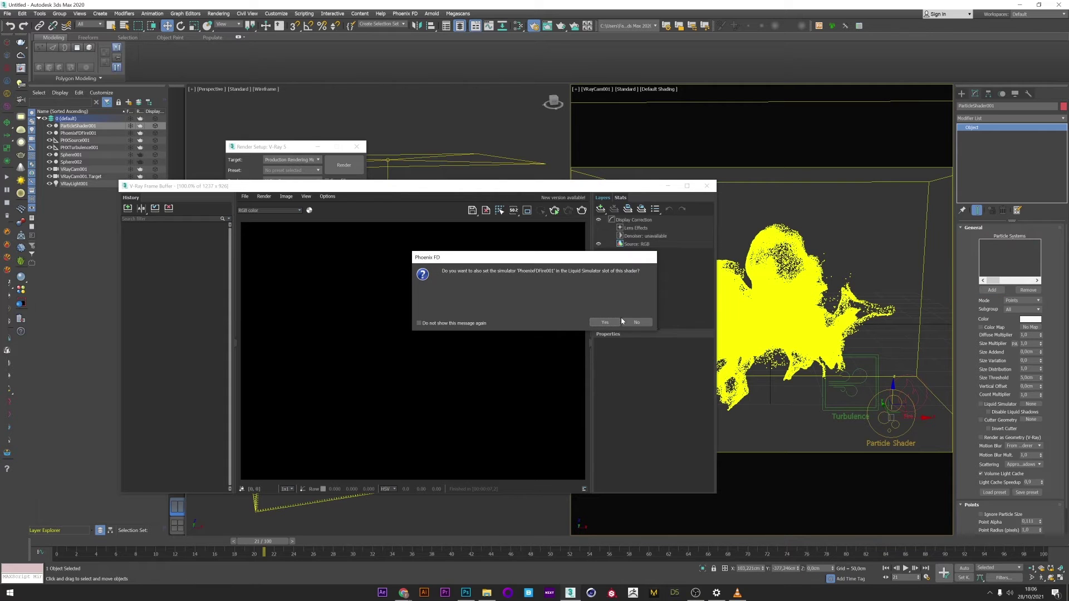
{"action": "left_click", "coordinate": [609, 321]}
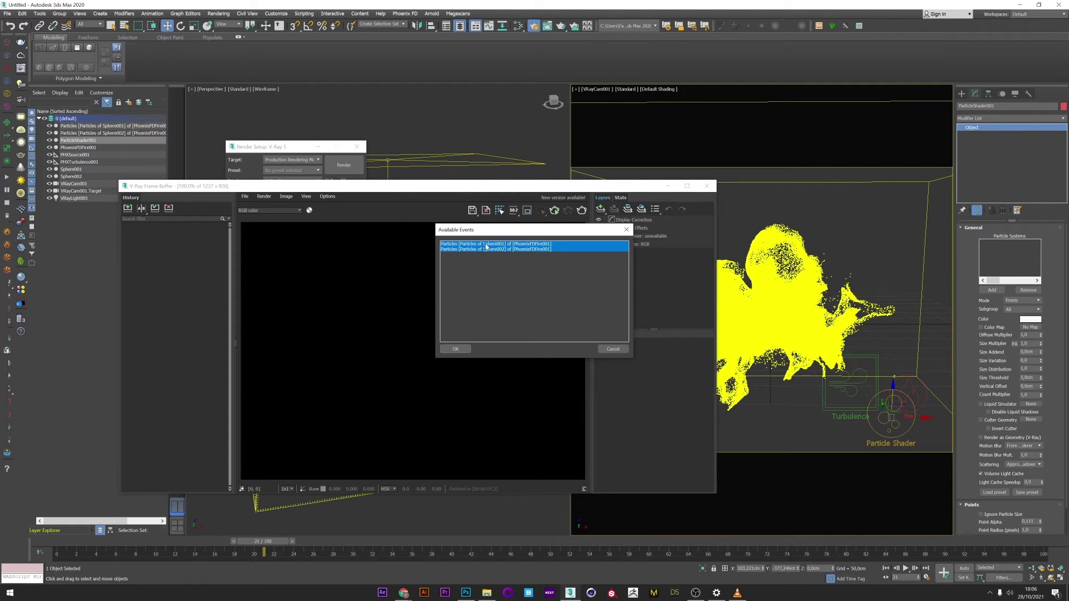
{"action": "left_click", "coordinate": [455, 349]}
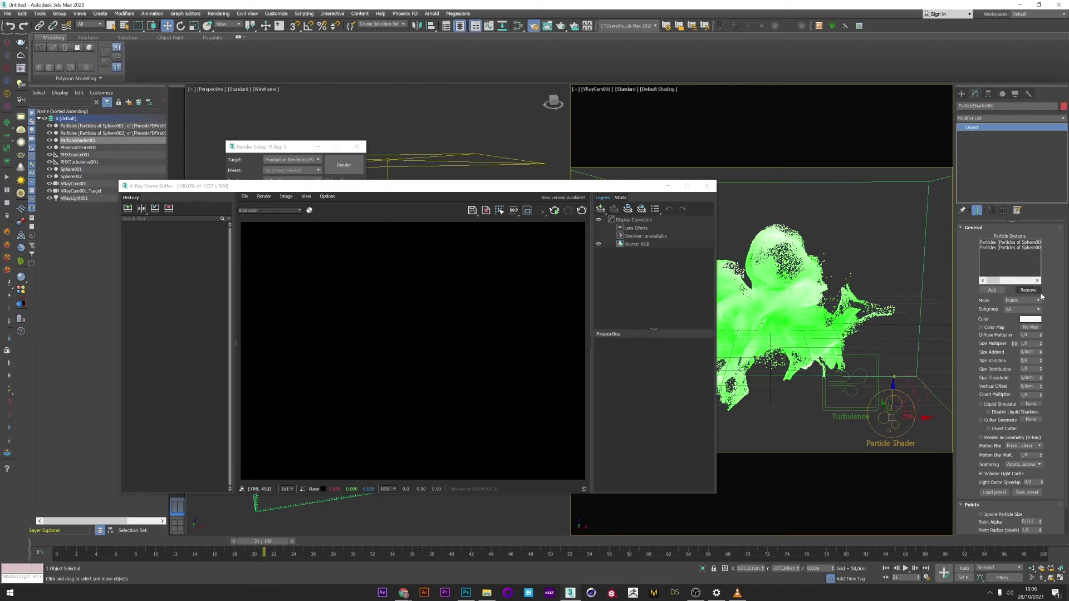
Step: Render the particles, stop the render, set the shader's diffuse multiplier to 5 and render again
{"action": "key", "text": "shift+q"}
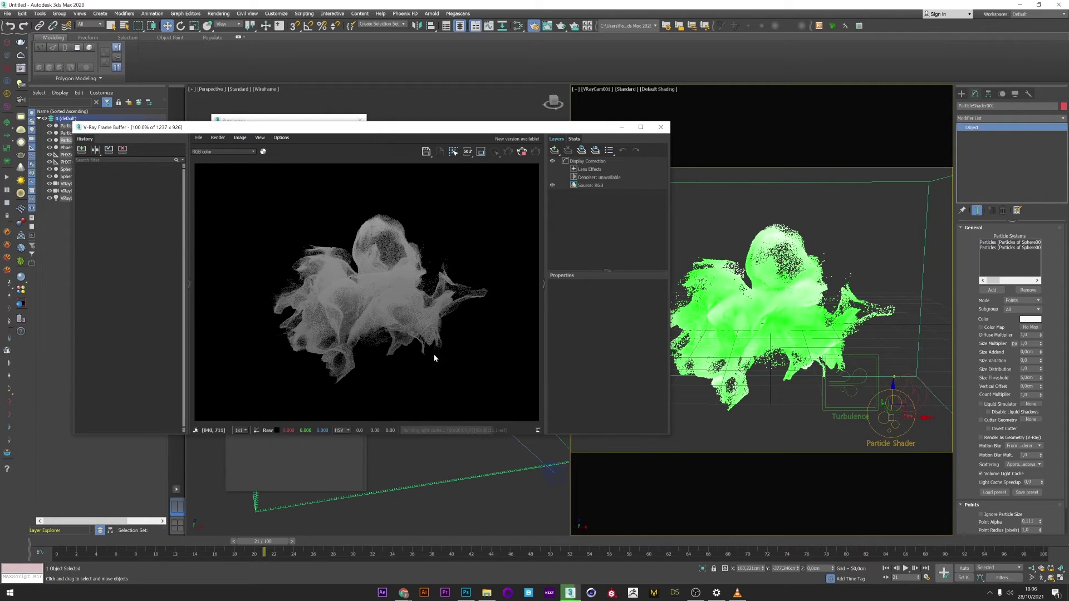
{"action": "left_click", "coordinate": [522, 153]}
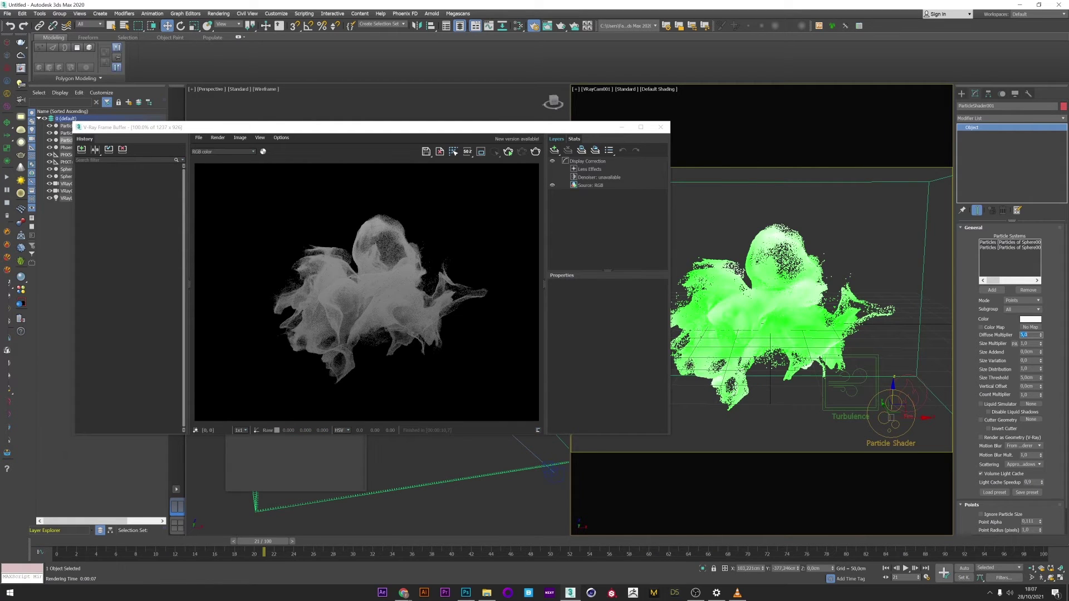
{"action": "left_click", "coordinate": [535, 153]}
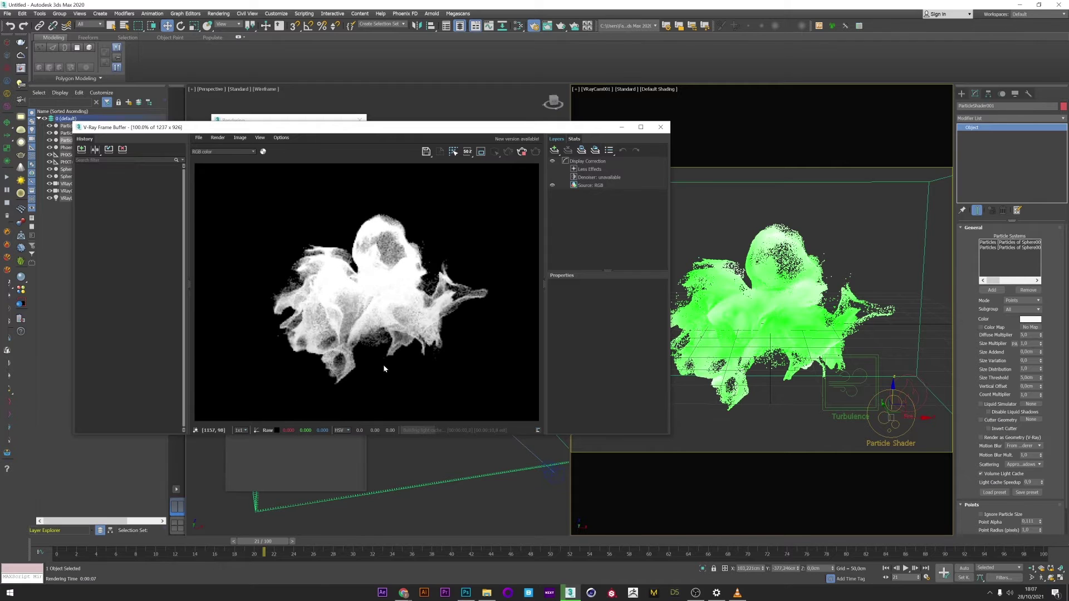
Step: Set the shader's Point Alpha to 0.01 and shadow strength to 5, rendering again after each change
{"action": "left_click_drag", "start_coordinate": [974, 379], "coordinate": [973, 358]}
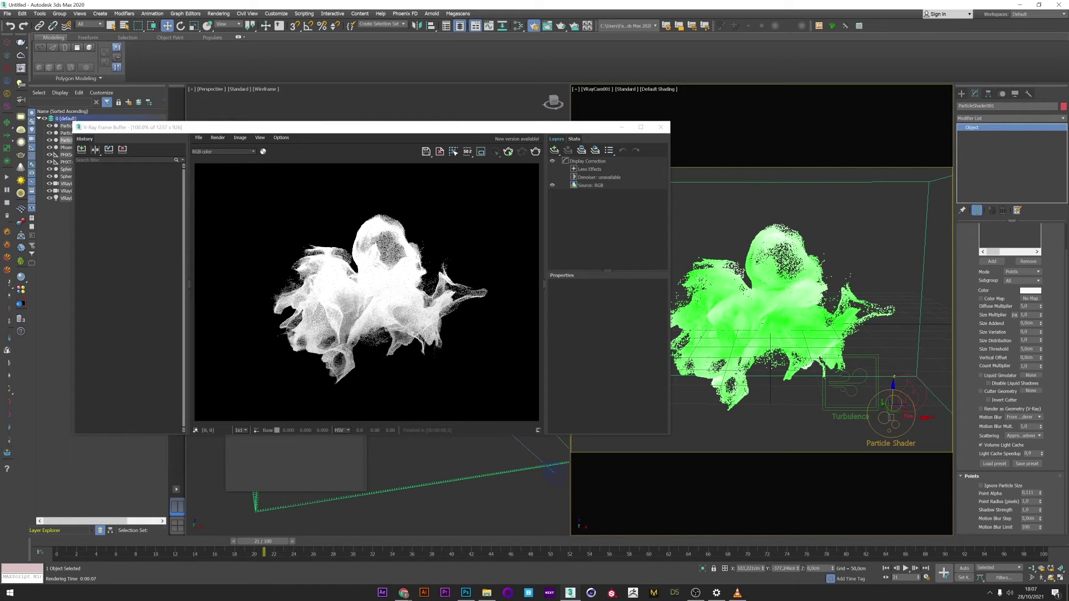
{"action": "double_click", "coordinate": [1027, 493]}
{"action": "left_click", "coordinate": [535, 152]}
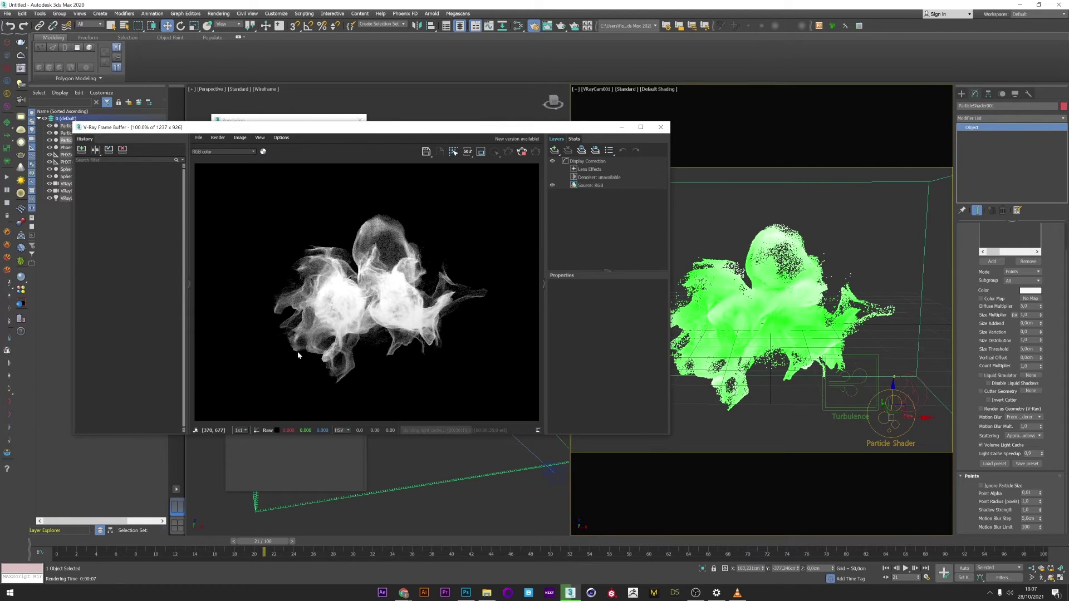
{"action": "left_click", "coordinate": [522, 152]}
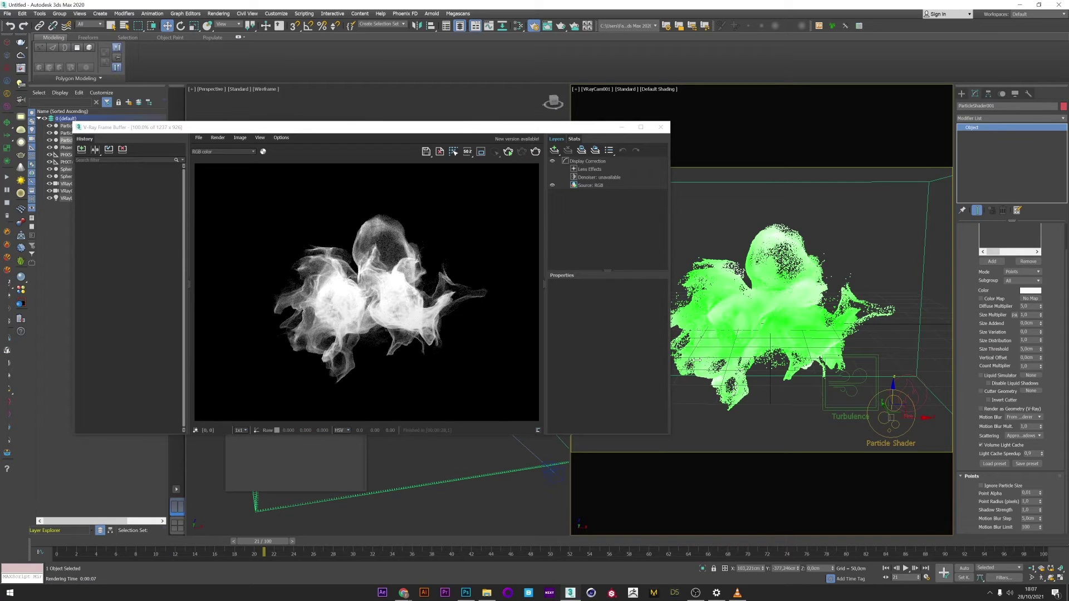
{"action": "double_click", "coordinate": [1025, 510]}
{"action": "key", "text": "shift+q"}
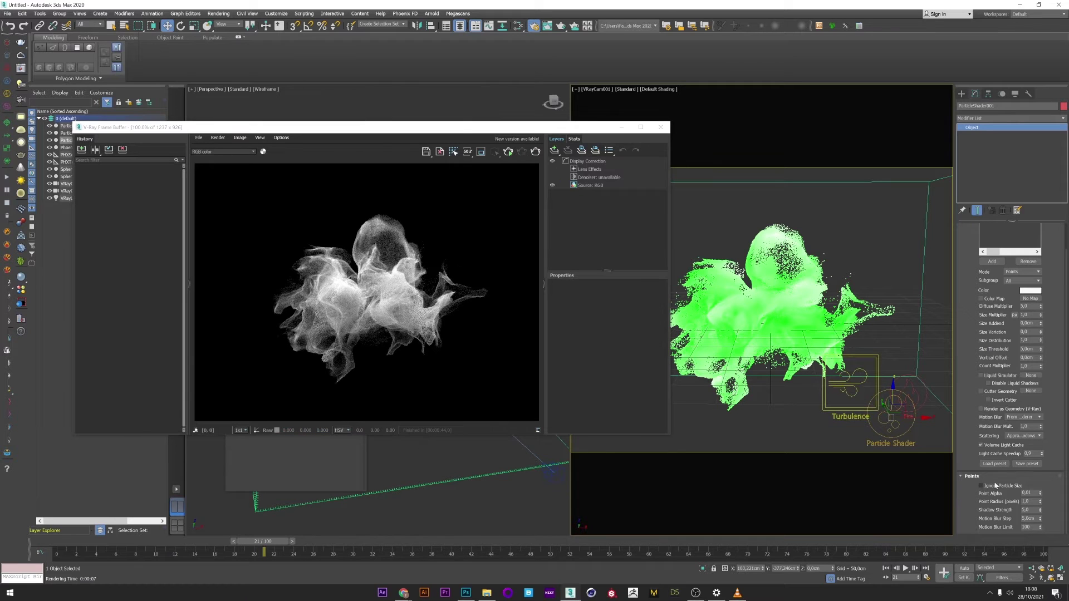
Step: Increase the render output size to 2045 x 1531 and close the render setup
{"action": "left_click", "coordinate": [534, 27]}
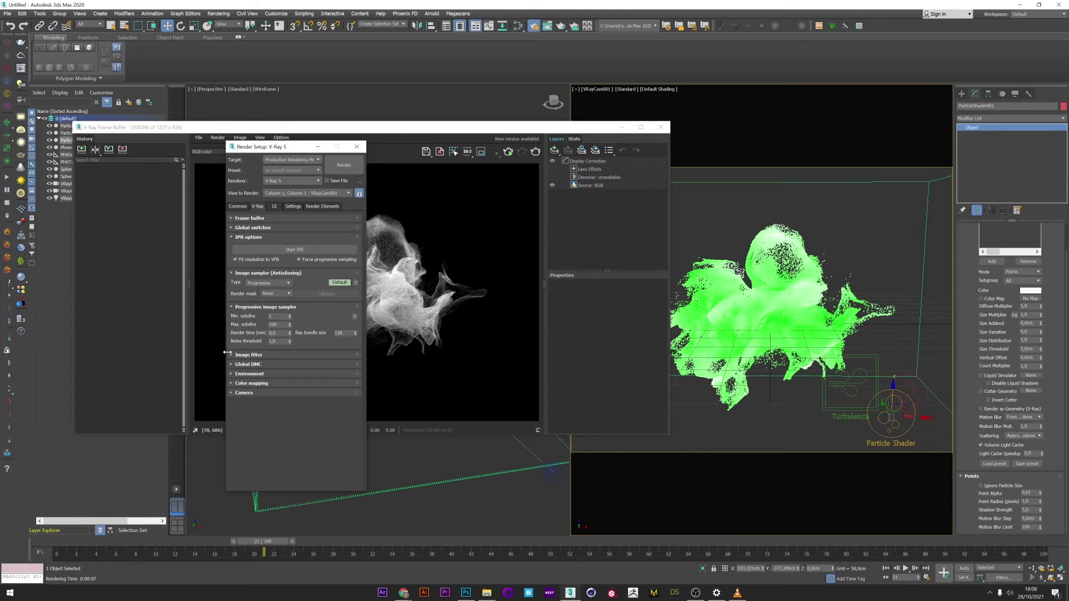
{"action": "left_click_drag", "start_coordinate": [282, 326], "coordinate": [280, 317]}
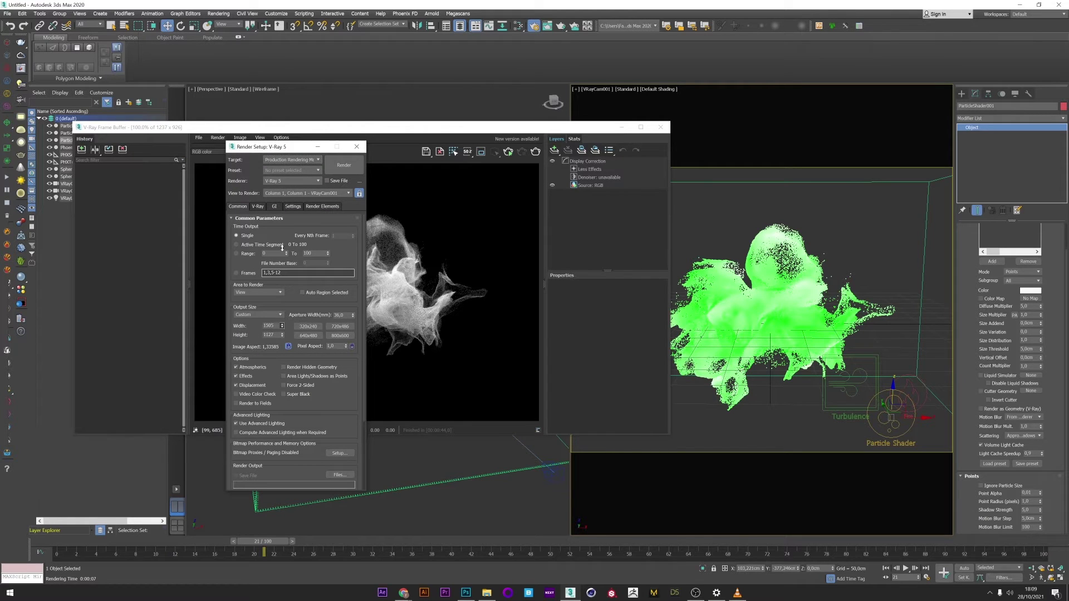
{"action": "left_click", "coordinate": [356, 147]}
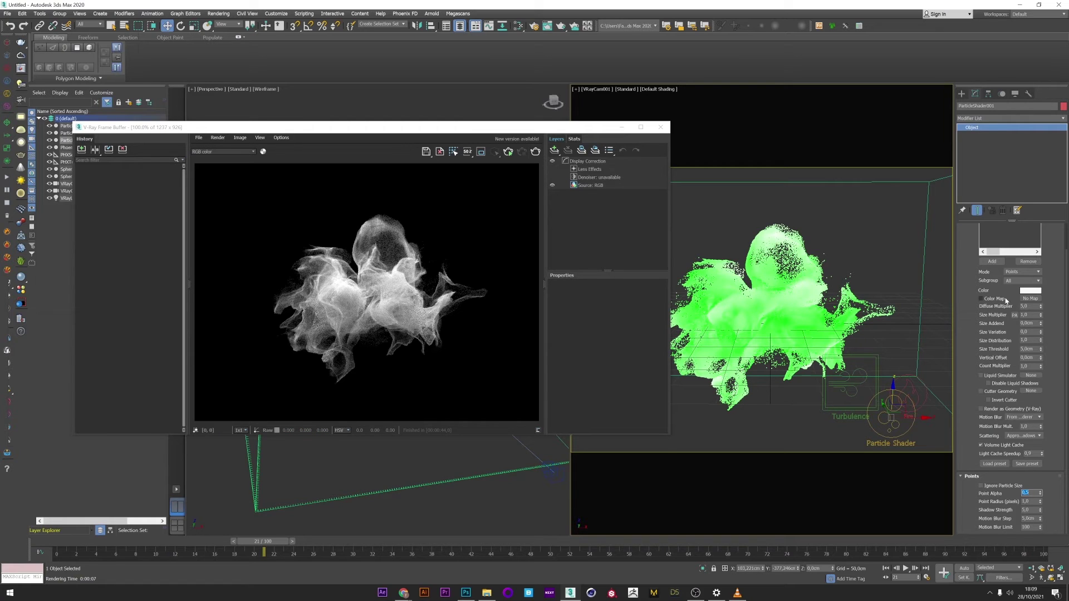
Step: Set the shader's Point Alpha to 0.5 and diffuse multiplier to 2, and render the frame at the larger size
{"action": "double_click", "coordinate": [1024, 306]}
{"action": "type", "text": "2"}
{"action": "left_click", "coordinate": [534, 150]}
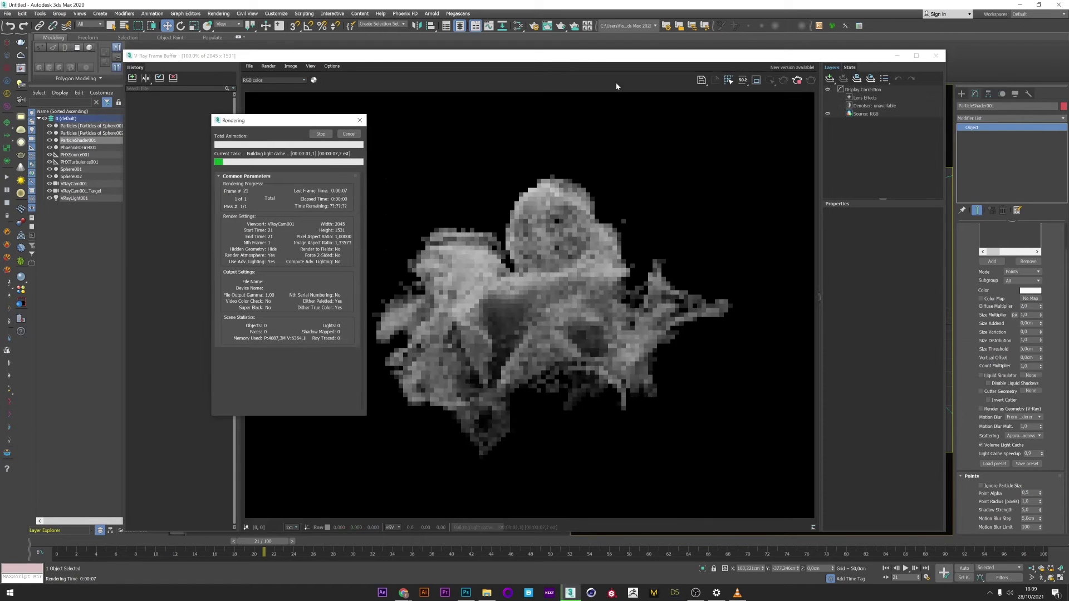
{"action": "left_click_drag", "start_coordinate": [640, 56], "coordinate": [539, 41]}
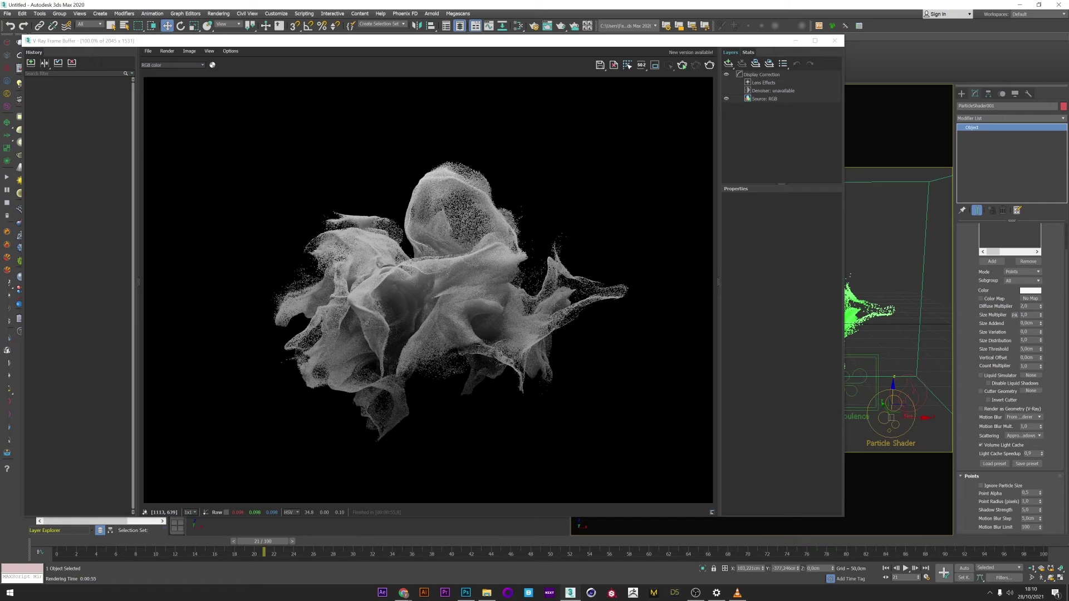
Step: Set the shader's shadow strength to 1, diffuse multiplier to 4 and colour to pinkish red, and test-render it
{"action": "double_click", "coordinate": [1027, 510]}
{"action": "type", "text": "1"}
{"action": "double_click", "coordinate": [1027, 306]}
{"action": "type", "text": "4"}
{"action": "key", "text": "Return"}
{"action": "left_click", "coordinate": [1031, 291]}
{"action": "left_click_drag", "start_coordinate": [120, 47], "coordinate": [179, 61]}
{"action": "left_click", "coordinate": [256, 120]}
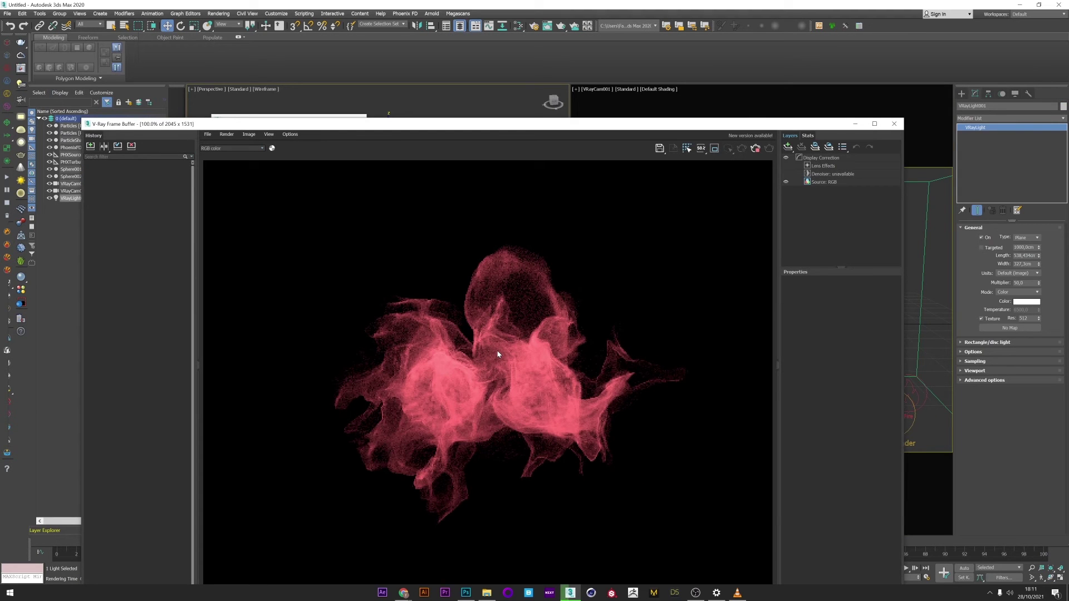
{"action": "left_click", "coordinate": [755, 148]}
{"action": "left_click_drag", "start_coordinate": [763, 124], "coordinate": [672, 145]}
Step: Set the red particle shader's Point Alpha to 1, diffuse multiplier to 3 and shadow strength to 4, and render it
{"action": "left_click", "coordinate": [921, 433]}
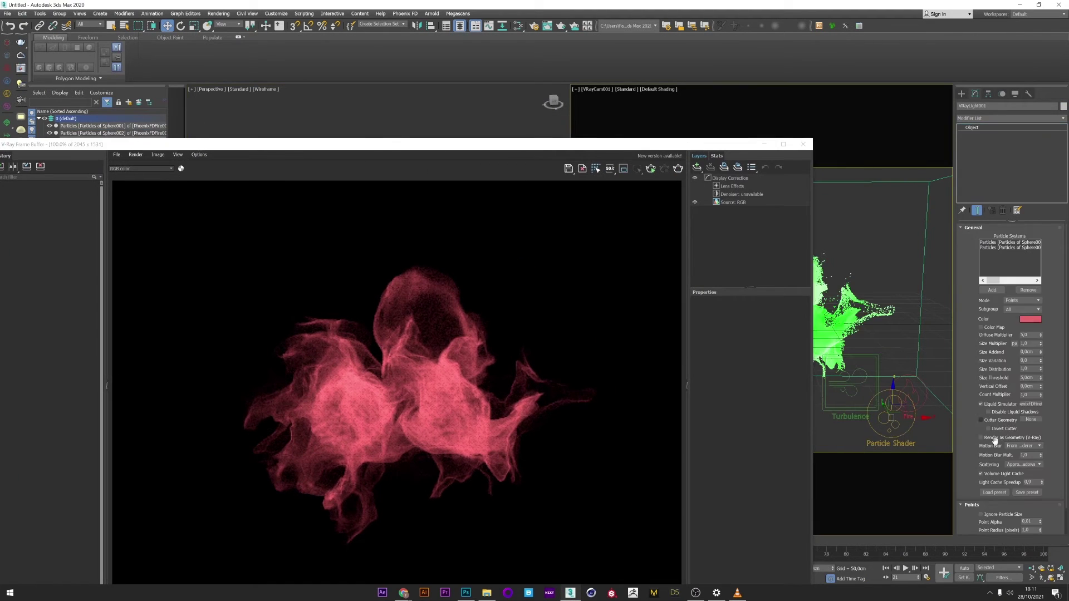
{"action": "left_click_drag", "start_coordinate": [1017, 518], "coordinate": [1008, 489]}
{"action": "left_click_drag", "start_coordinate": [1036, 306], "coordinate": [1002, 288]}
{"action": "type", "text": "3"}
{"action": "left_click", "coordinate": [1029, 510]}
{"action": "type", "text": "4"}
{"action": "left_click", "coordinate": [678, 169]}
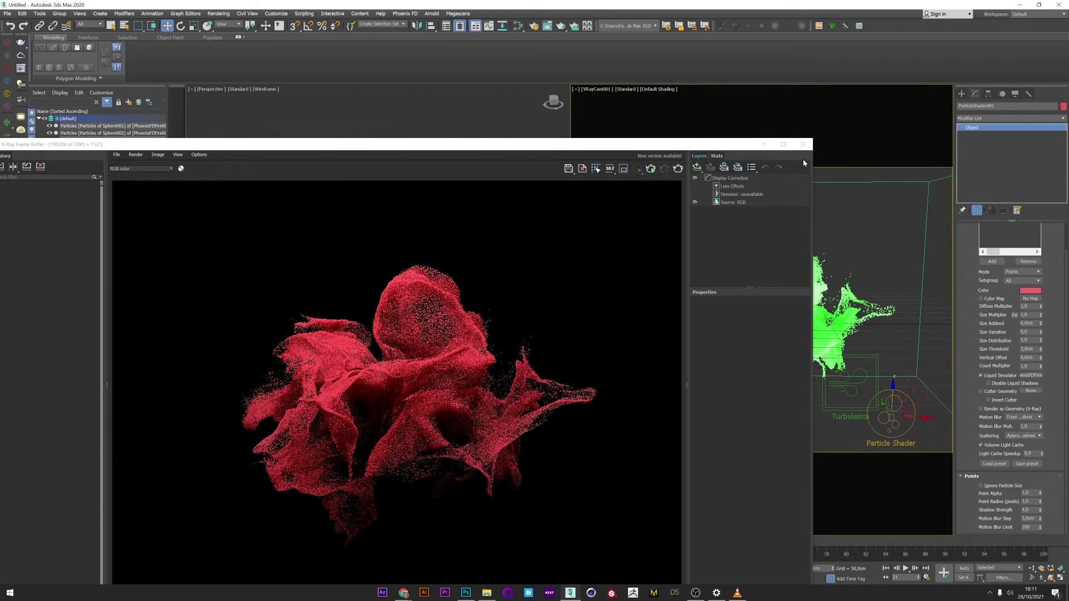
Step: Close the frame buffer and remove the Sphere002 particle group from the red particle shader
{"action": "left_click", "coordinate": [803, 145]}
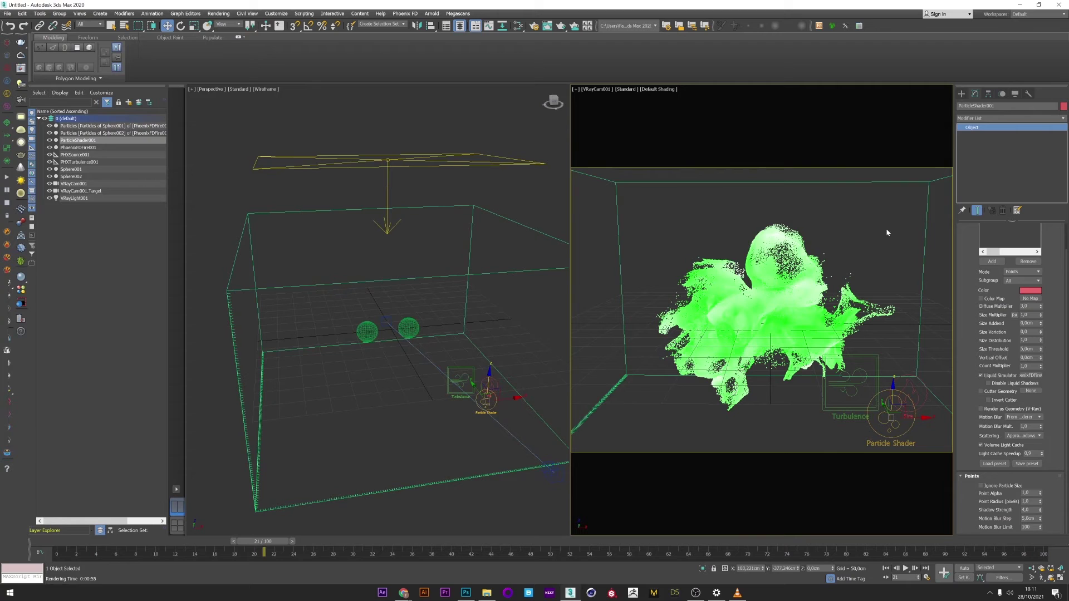
{"action": "left_click", "coordinate": [924, 413]}
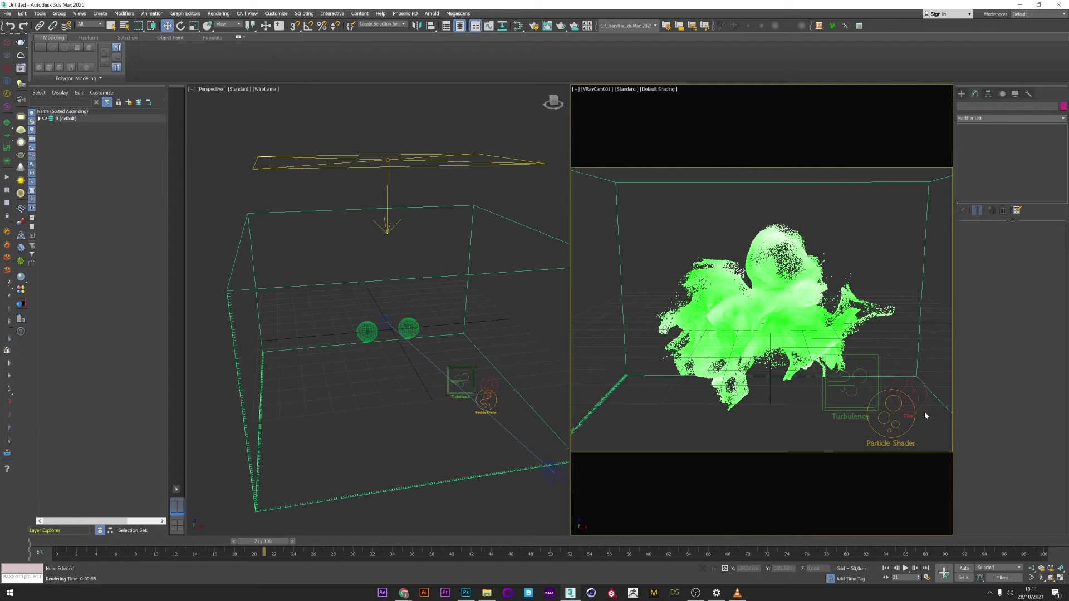
{"action": "left_click", "coordinate": [878, 444]}
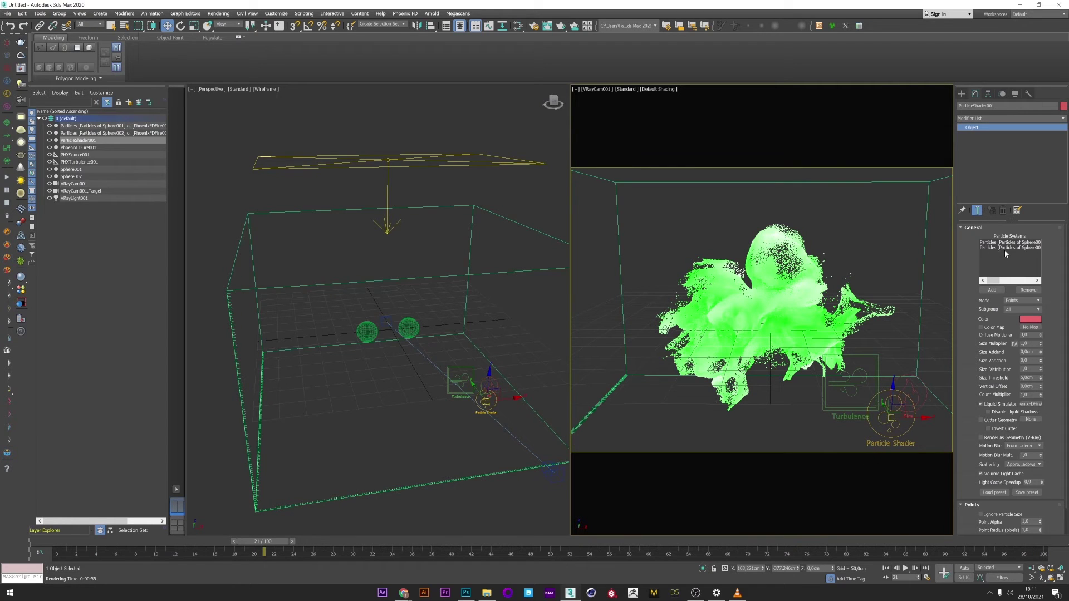
{"action": "left_click_drag", "start_coordinate": [994, 281], "coordinate": [1010, 281]}
{"action": "left_click", "coordinate": [1006, 256]}
{"action": "left_click", "coordinate": [1029, 290]}
Step: Copy the particle shader beside the original and replace the copy's particle group with the Sphere002 particles
{"action": "left_click_drag", "start_coordinate": [919, 423], "coordinate": [883, 421], "text": "shift"}
{"action": "key", "text": "Return"}
{"action": "left_click", "coordinate": [998, 242]}
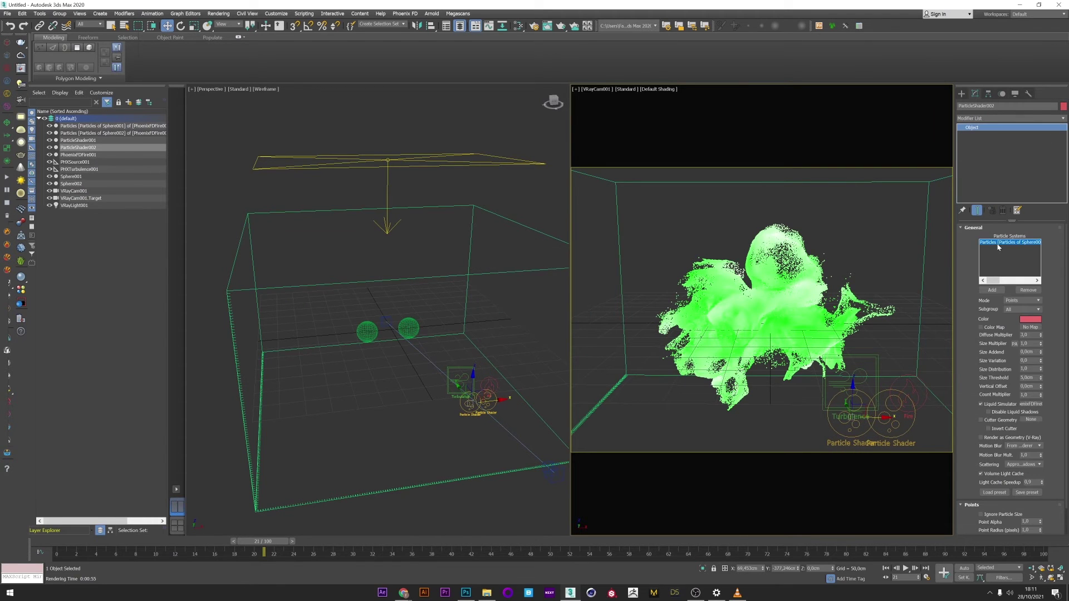
{"action": "left_click", "coordinate": [1028, 290]}
{"action": "left_click", "coordinate": [992, 291]}
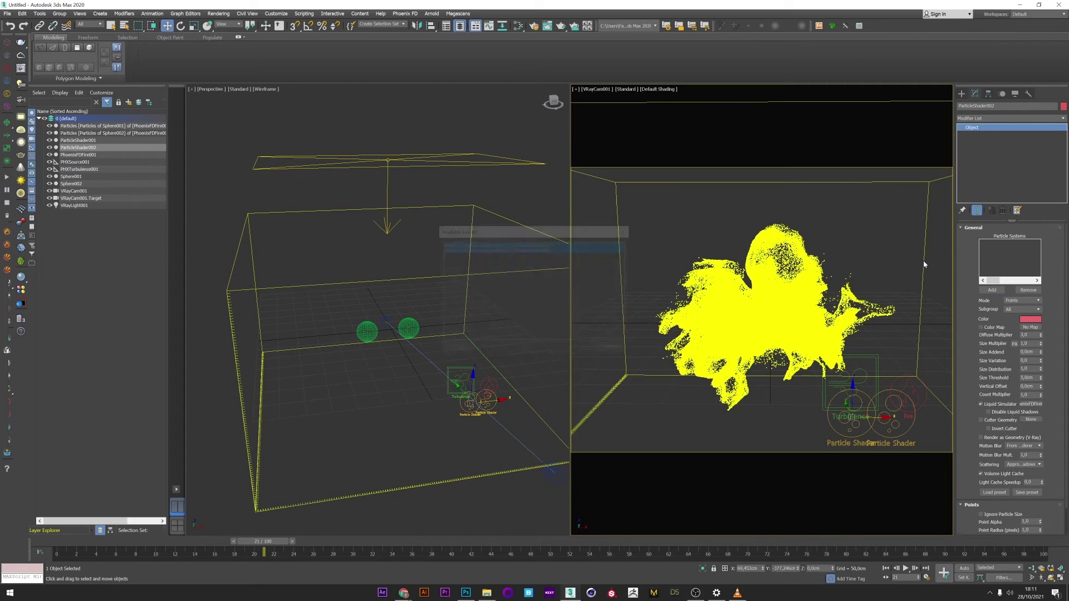
{"action": "left_click", "coordinate": [526, 248]}
{"action": "left_click", "coordinate": [442, 349]}
Step: Change the copied shader's colour to light orange and test-render both particle shaders together
{"action": "left_click", "coordinate": [1030, 319]}
{"action": "left_click_drag", "start_coordinate": [243, 54], "coordinate": [257, 54]}
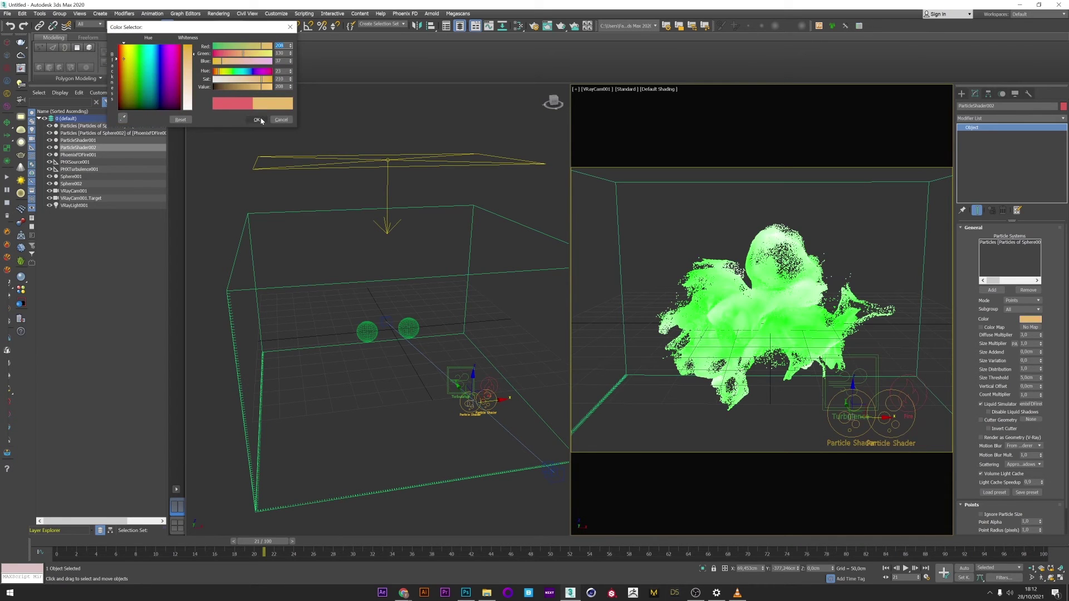
{"action": "left_click", "coordinate": [257, 119]}
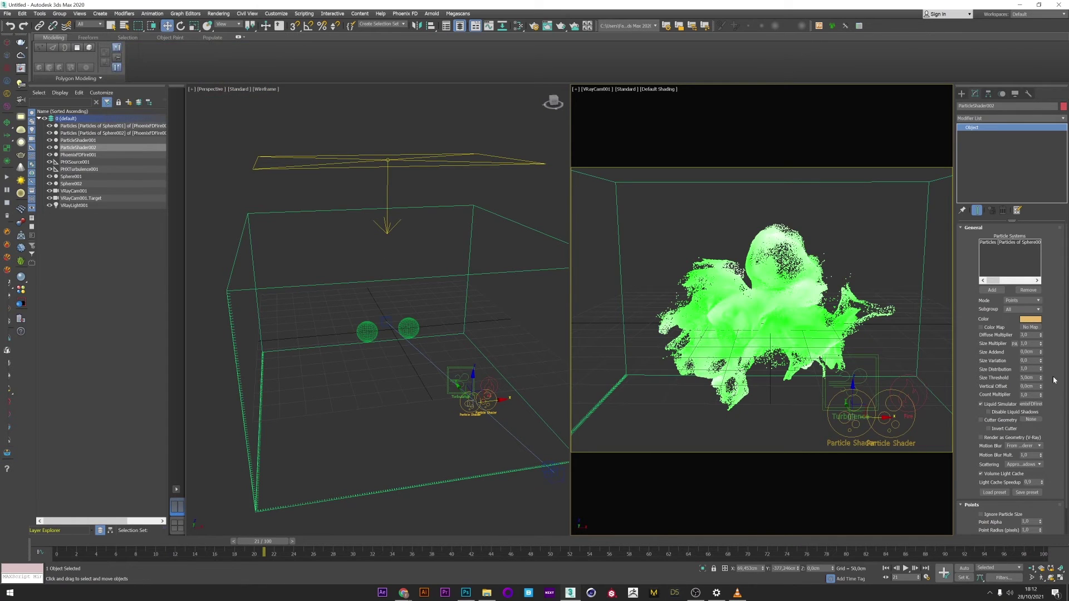
{"action": "left_click", "coordinate": [22, 69]}
{"action": "left_click", "coordinate": [677, 169]}
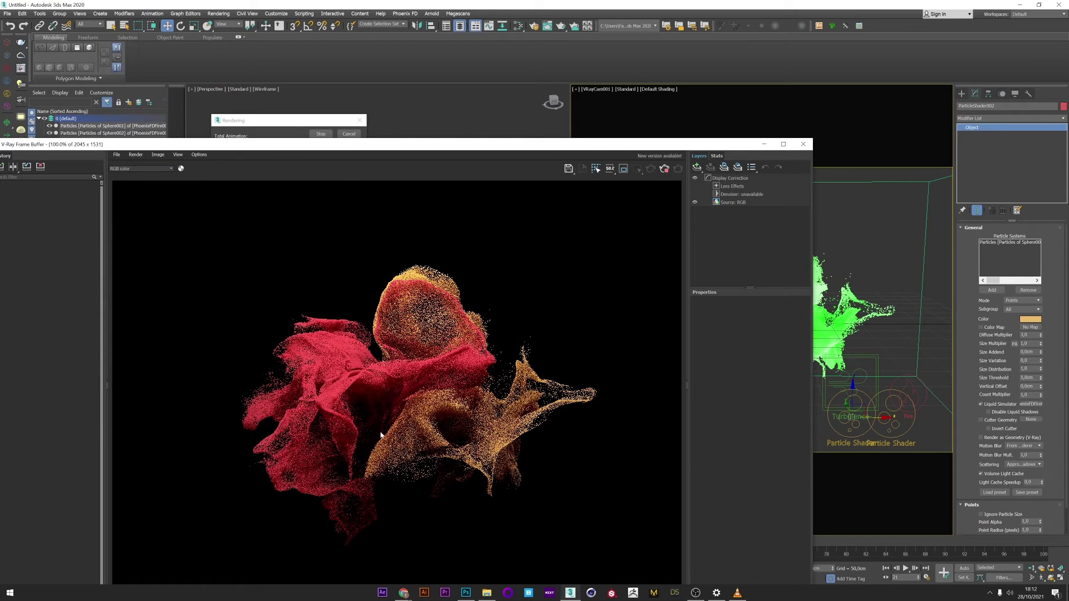
{"action": "left_click", "coordinate": [664, 170]}
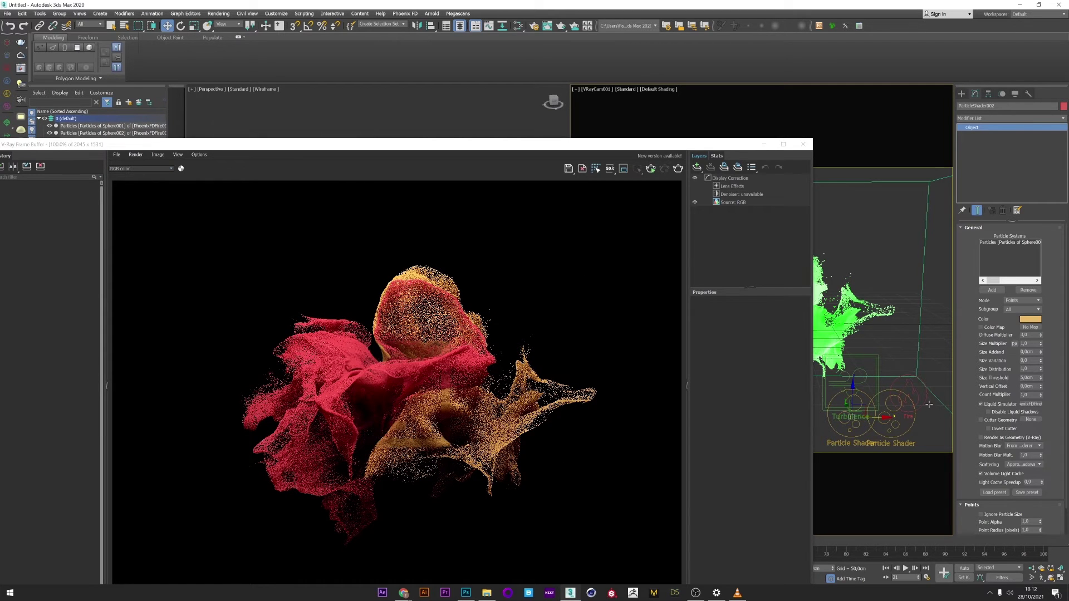
Step: Set the orange shader's Point Alpha to 0.01 and shadow strength to 1, raise its diffuse multiplier, and render again
{"action": "double_click", "coordinate": [1032, 522]}
{"action": "left_click_drag", "start_coordinate": [1040, 336], "coordinate": [1064, 386]}
{"action": "left_click", "coordinate": [1026, 510]}
{"action": "left_click", "coordinate": [678, 168]}
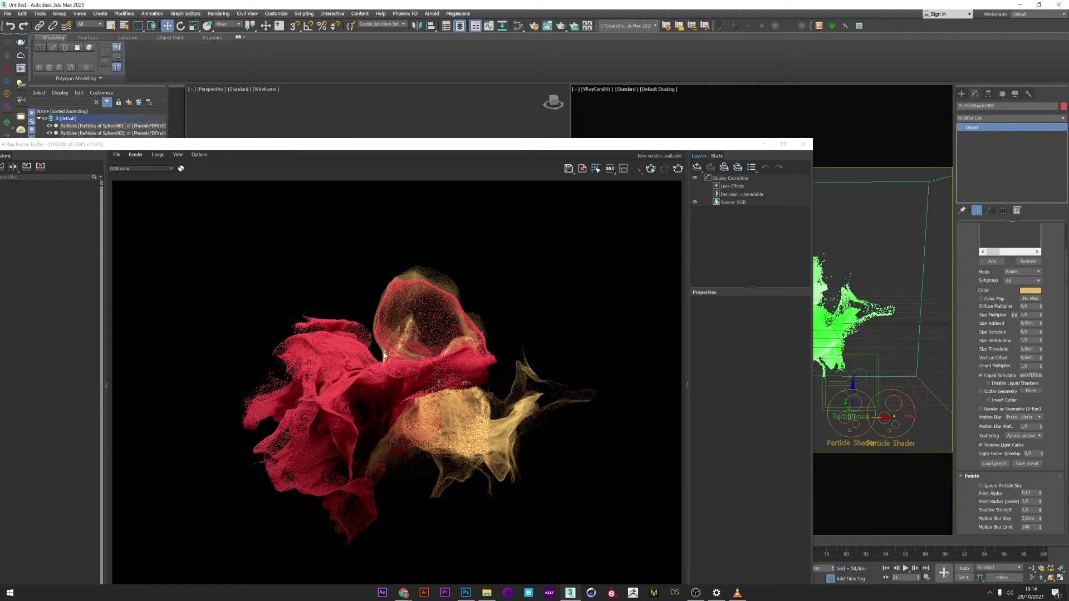
Step: Select the red particle shader and create a PhoenixFD map node in the Slate Material Editor
{"action": "left_click", "coordinate": [903, 441]}
{"action": "left_click", "coordinate": [518, 26]}
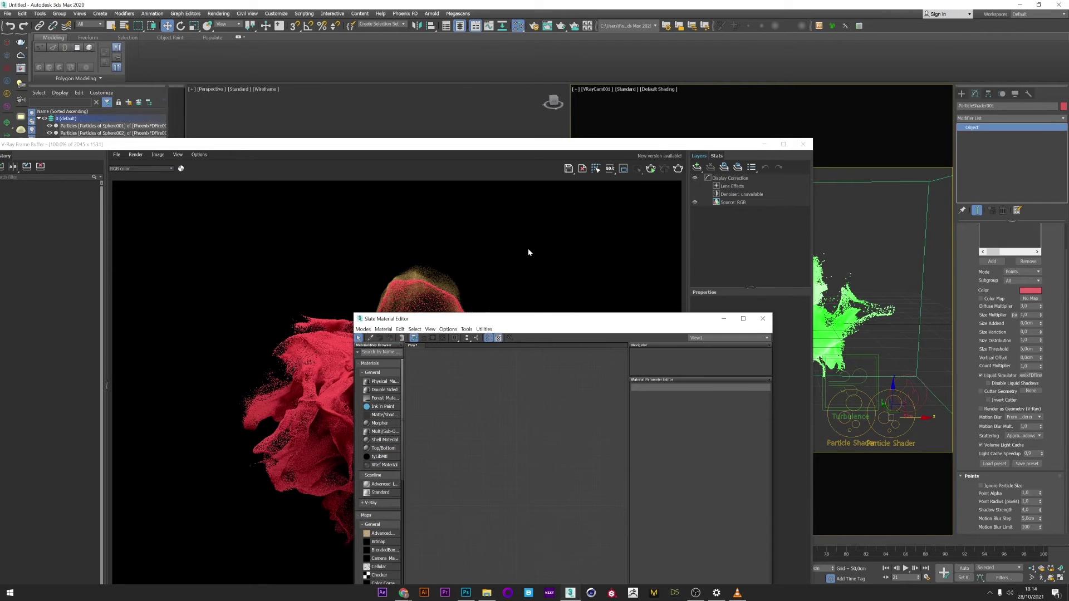
{"action": "right_click", "coordinate": [471, 390]}
{"action": "mouse_move", "coordinate": [485, 401]}
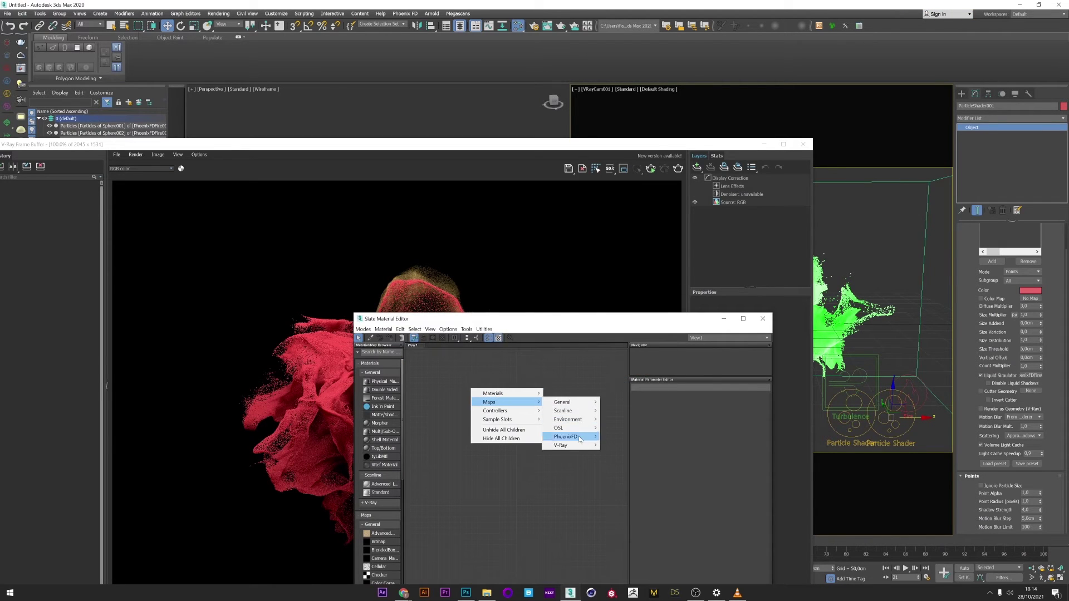
{"action": "mouse_move", "coordinate": [578, 445]}
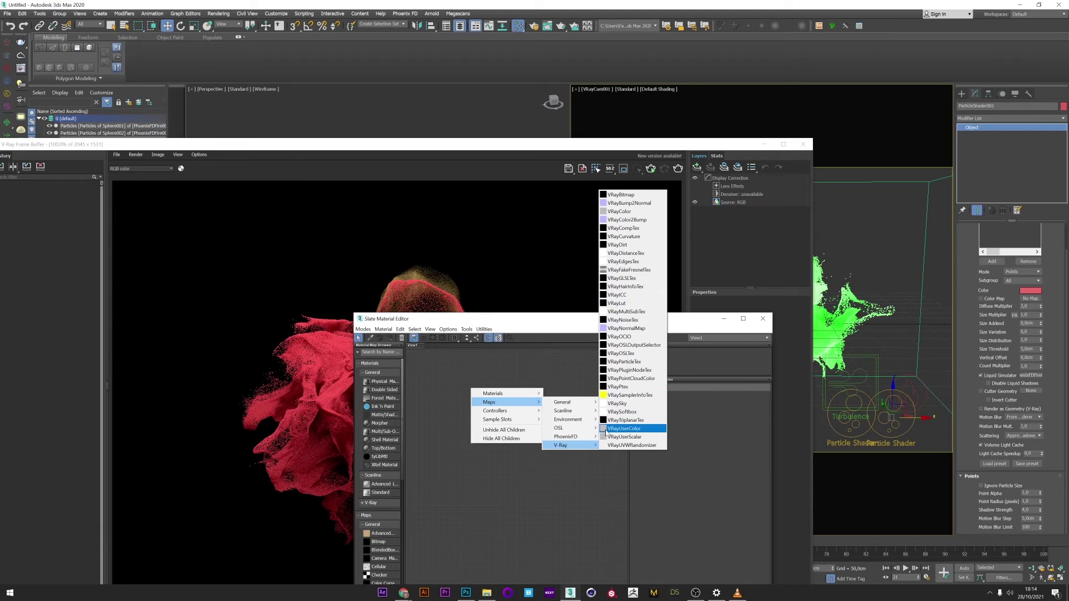
{"action": "left_click", "coordinate": [629, 461]}
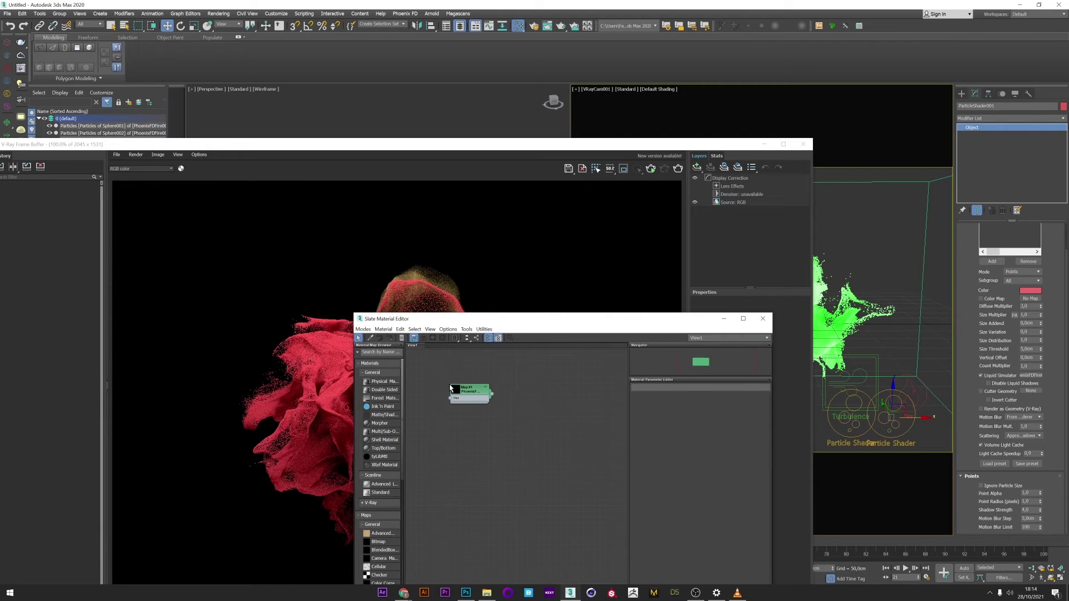
{"action": "scroll", "coordinate": [1029, 300], "scroll_direction": "up", "scroll_amount": 1}
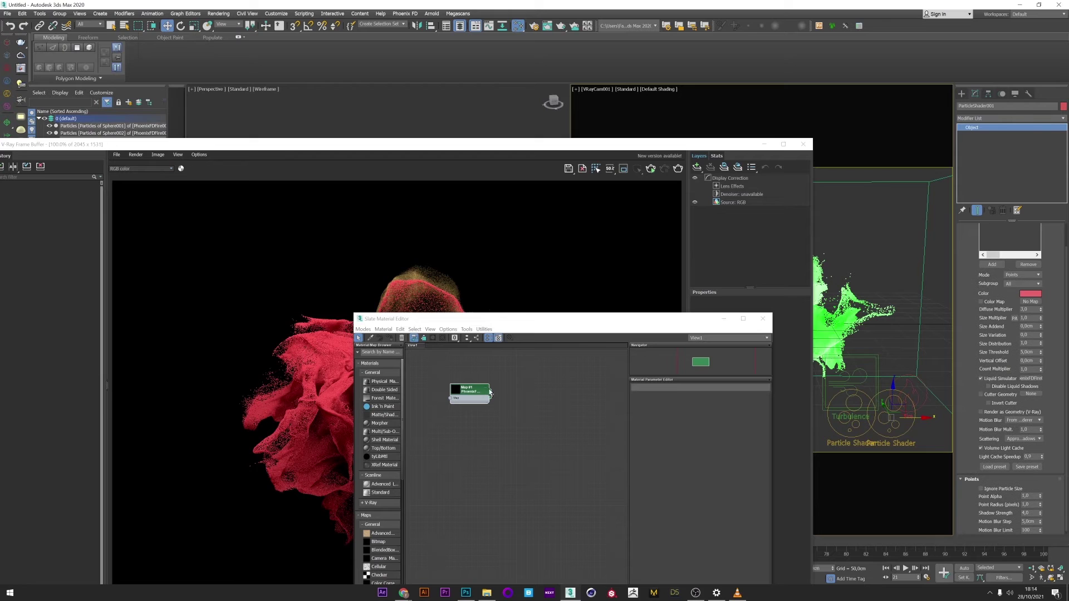
Step: Connect the PhoenixFD map to the red particle shader's Color Map slot and open the map's parameters
{"action": "left_click_drag", "start_coordinate": [492, 393], "coordinate": [1029, 302]}
{"action": "left_click", "coordinate": [515, 322]}
{"action": "double_click", "coordinate": [468, 396]}
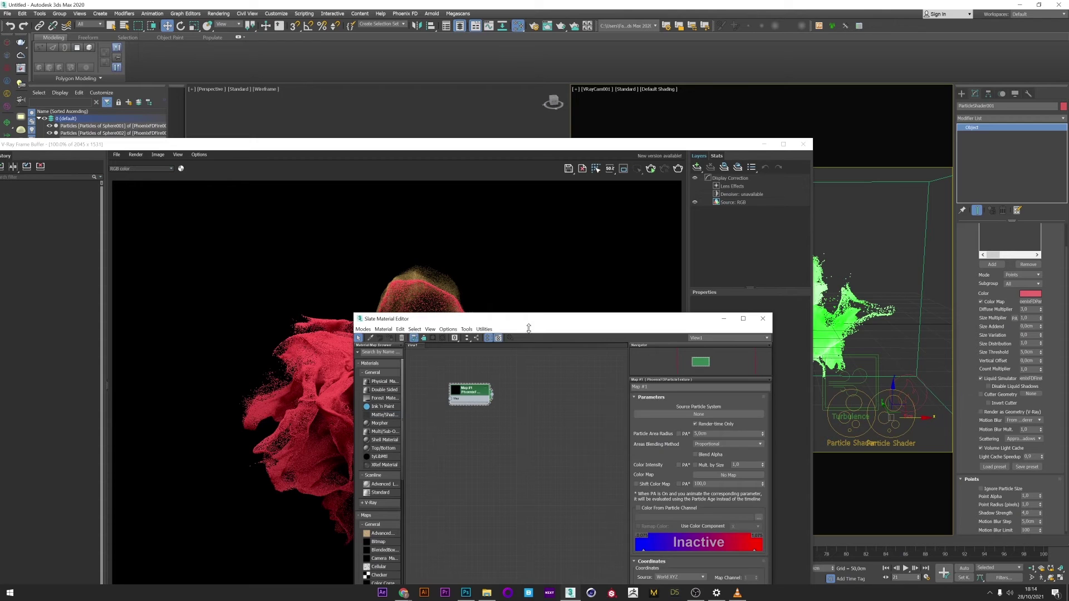
Step: Set the map's source particle system to the Sphere001 particles of the PhoenixFD simulator
{"action": "left_click_drag", "start_coordinate": [529, 323], "coordinate": [287, 276]}
{"action": "left_click", "coordinate": [434, 368]}
{"action": "left_click", "coordinate": [924, 281]}
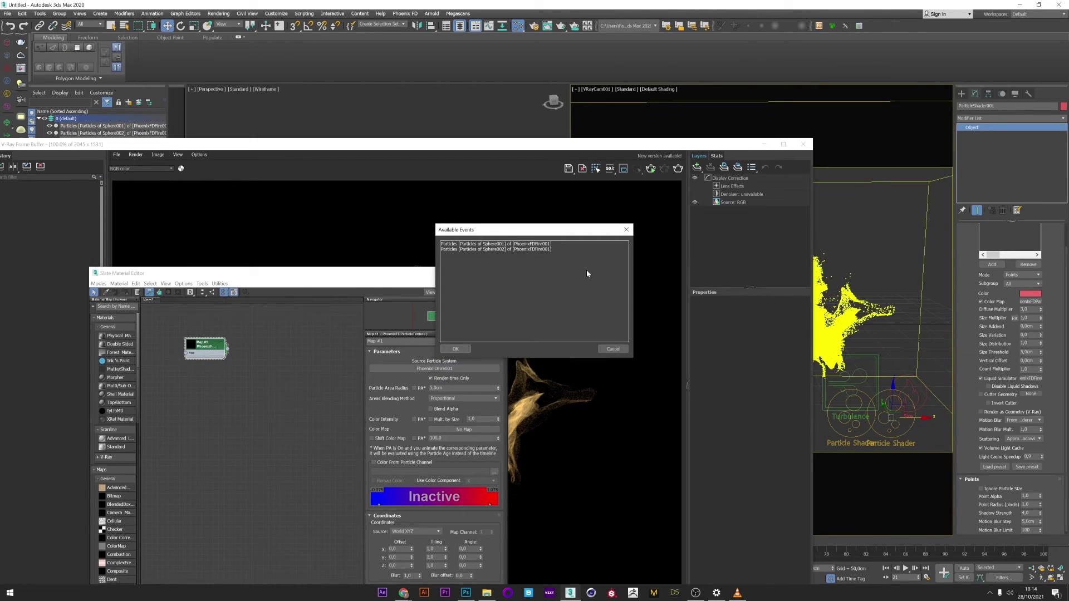
{"action": "left_click", "coordinate": [551, 244]}
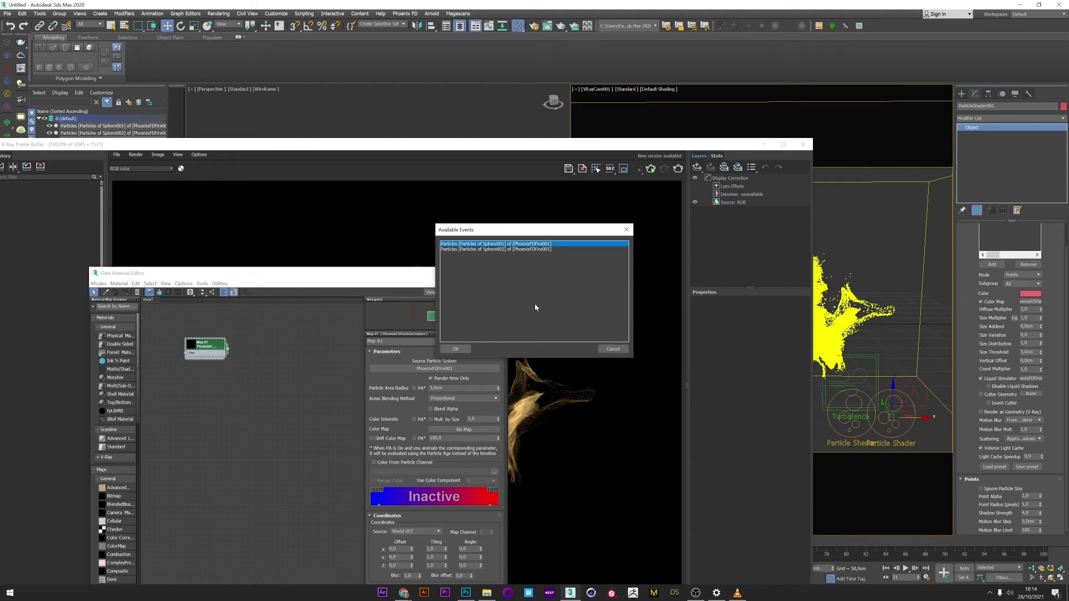
{"action": "left_click", "coordinate": [455, 348]}
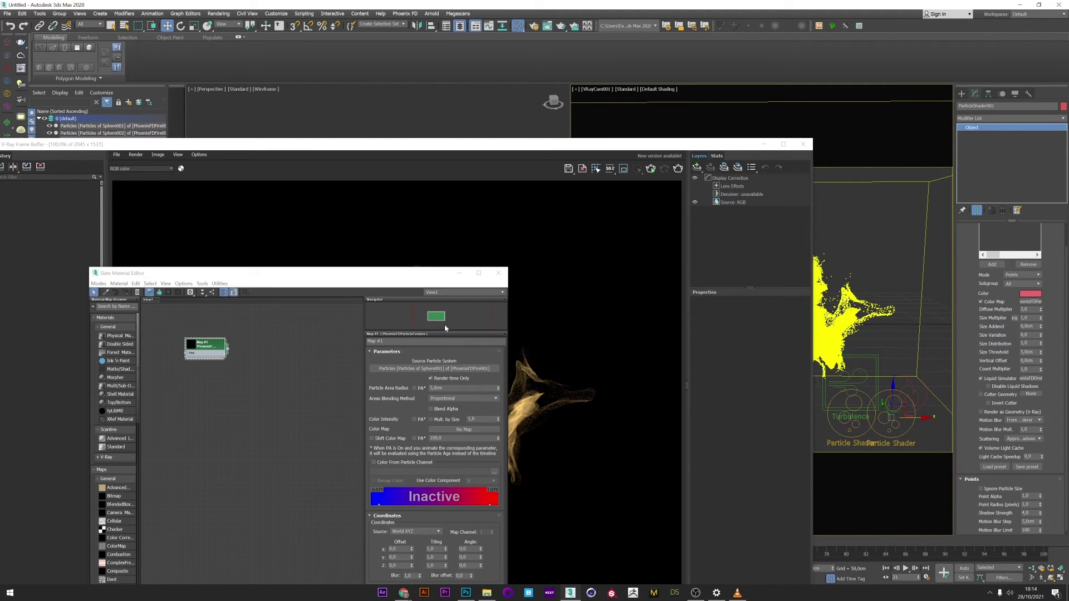
Step: Choose RGB as the map's particle channel and test-render the two particle shaders
{"action": "left_click", "coordinate": [494, 480]}
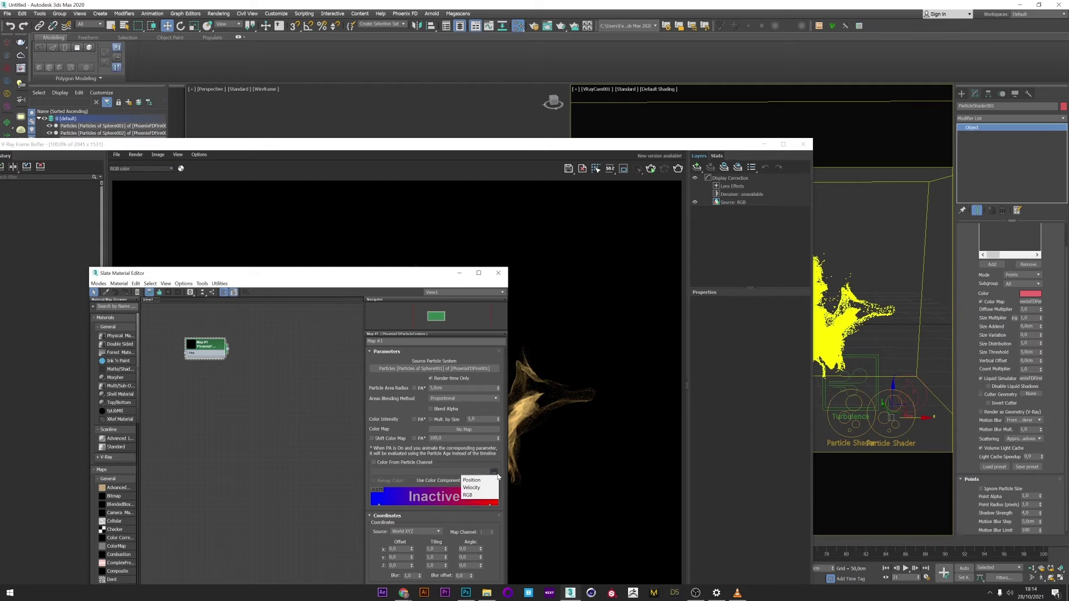
{"action": "left_click", "coordinate": [468, 496]}
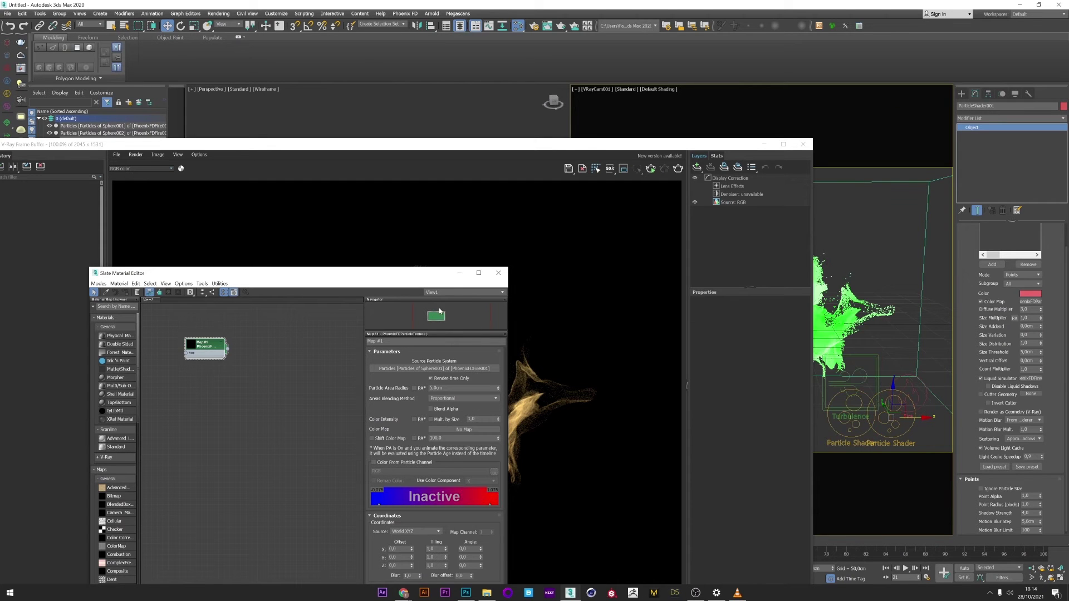
{"action": "left_click_drag", "start_coordinate": [278, 273], "coordinate": [263, 454]}
{"action": "left_click", "coordinate": [678, 169]}
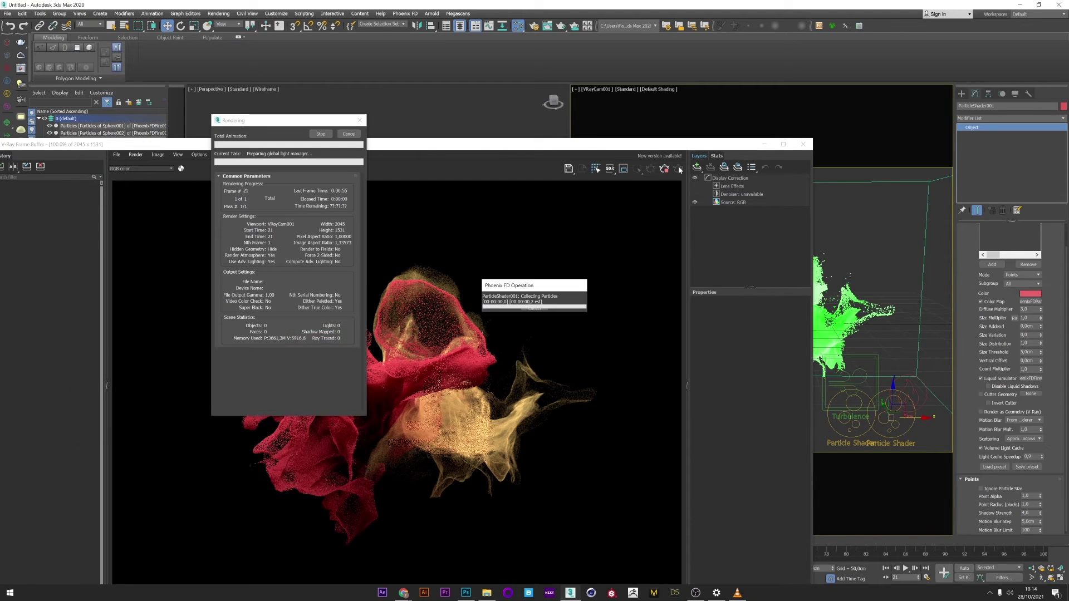
{"action": "left_click", "coordinate": [568, 342]}
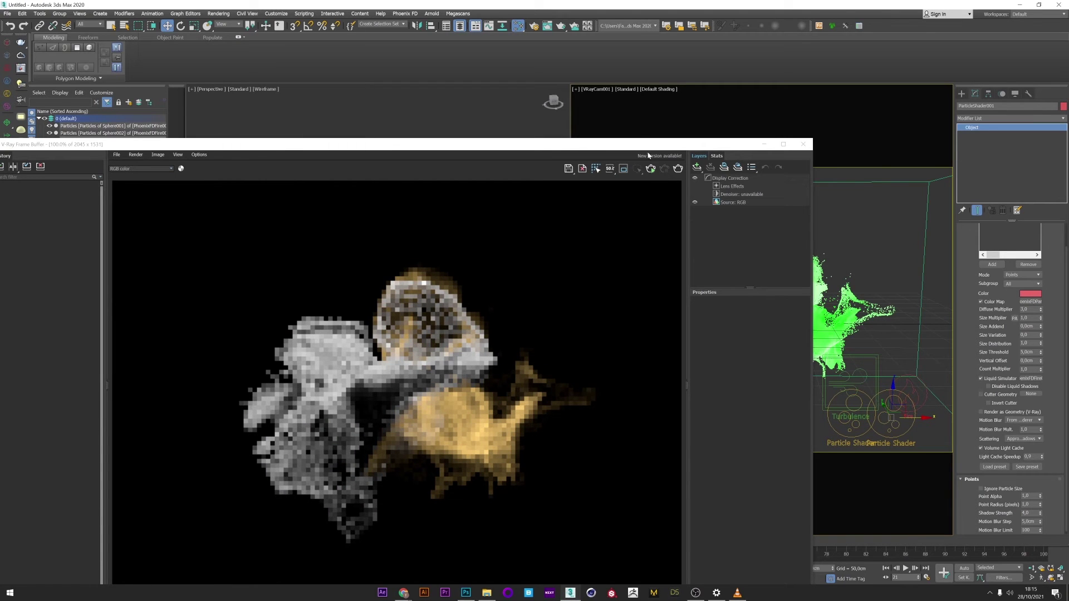
Step: Enable Color From Particle Channel on the map and render again
{"action": "left_click_drag", "start_coordinate": [612, 147], "coordinate": [578, 47]}
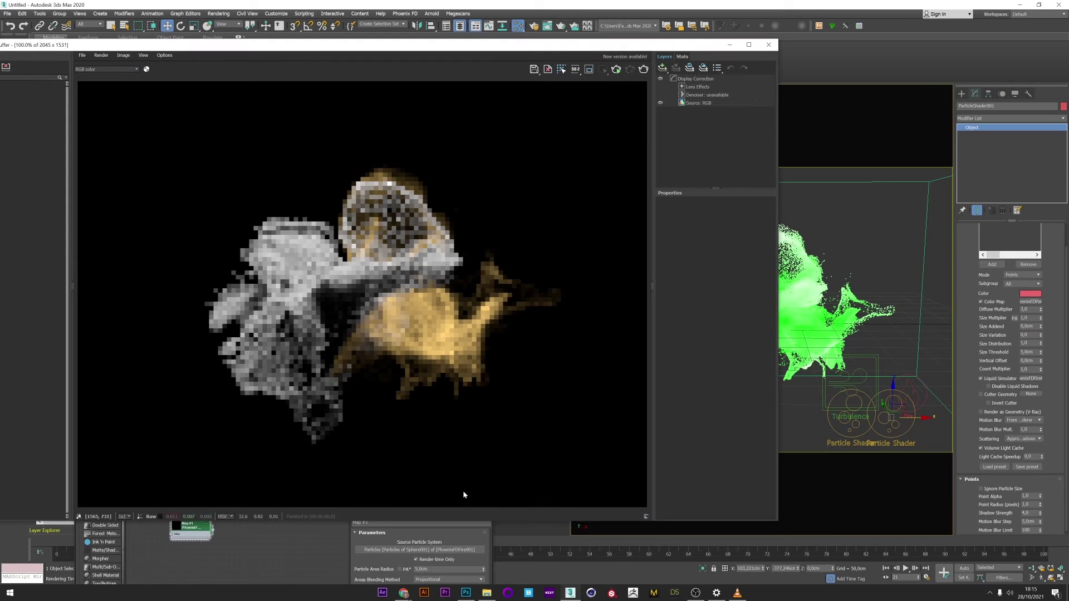
{"action": "left_click", "coordinate": [298, 546]}
{"action": "left_click_drag", "start_coordinate": [380, 448], "coordinate": [503, 301]}
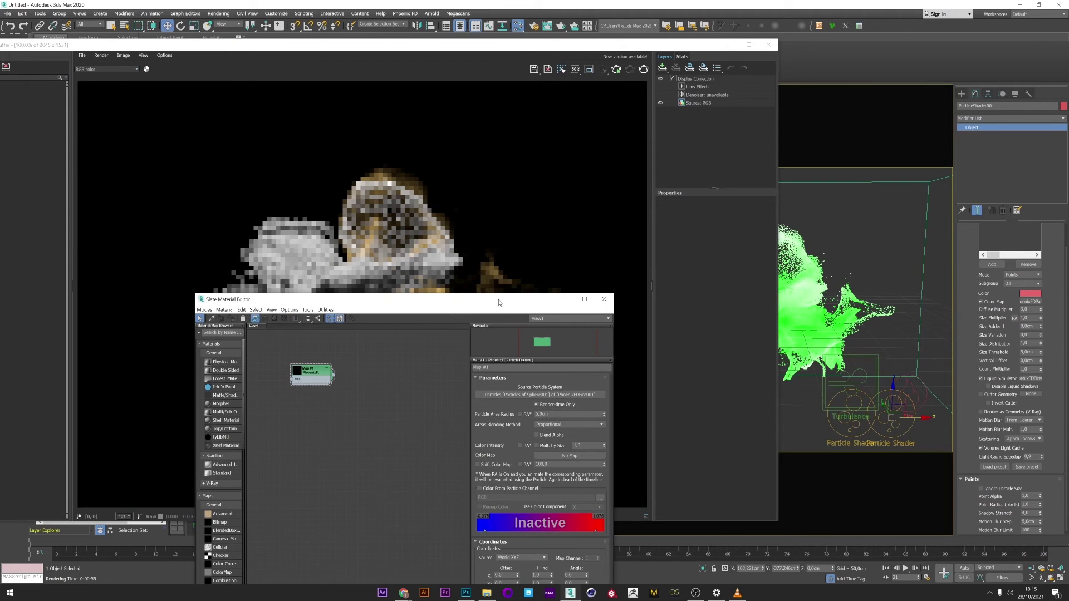
{"action": "left_click", "coordinate": [479, 489]}
{"action": "left_click", "coordinate": [644, 69]}
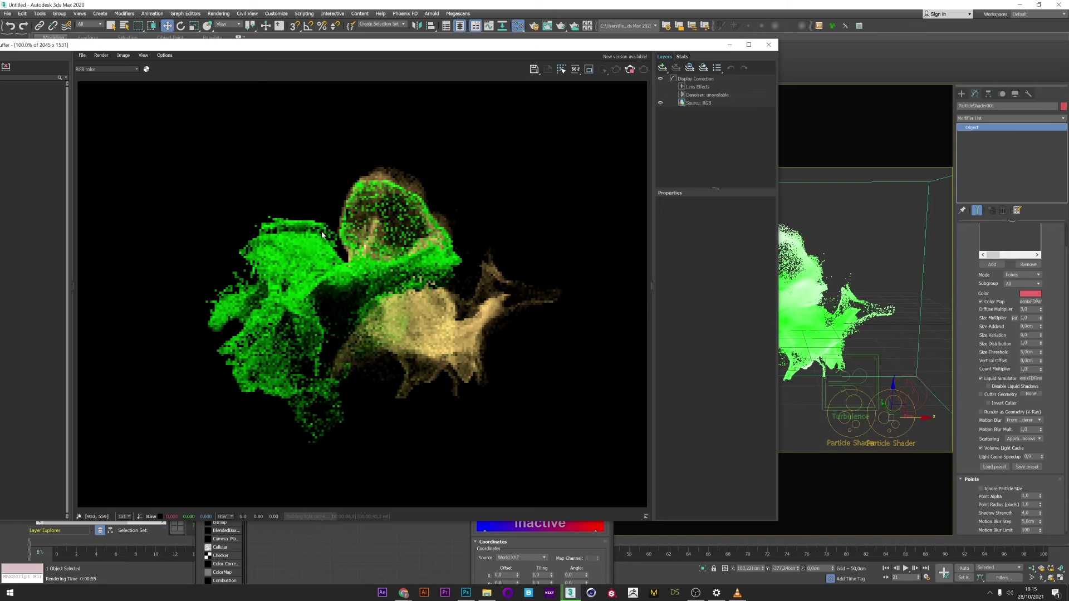
Step: Select the PhoenixFD source to examine its RGB emission colour beside the render
{"action": "left_click_drag", "start_coordinate": [613, 47], "coordinate": [714, 252]}
{"action": "left_click", "coordinate": [76, 163]}
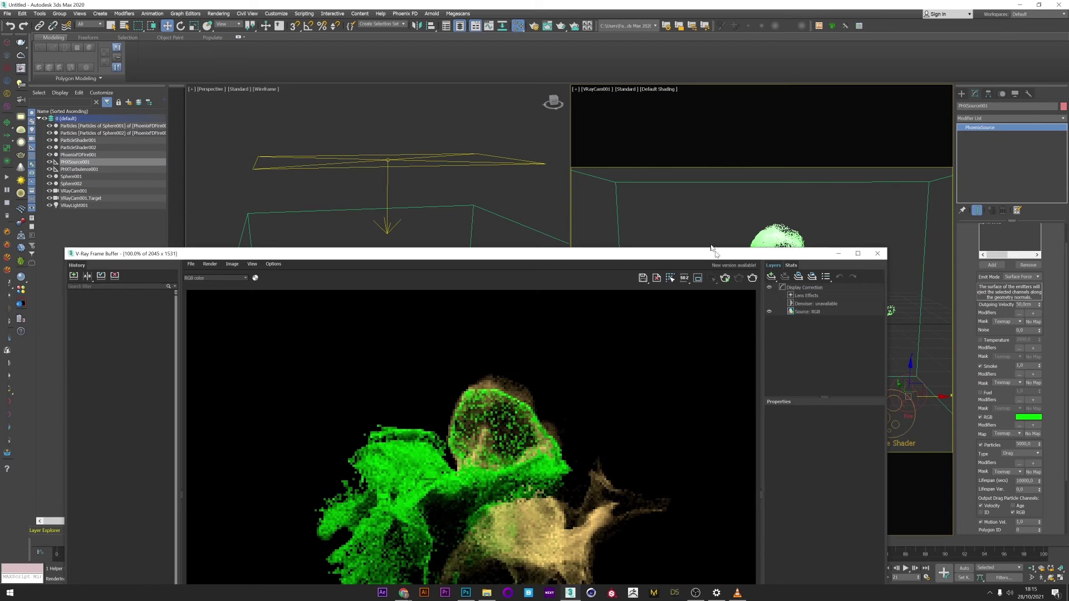
{"action": "left_click_drag", "start_coordinate": [711, 249], "coordinate": [602, 27]}
Step: Switch the map's particle channel to Velocity and turn on Remap Color
{"action": "left_click", "coordinate": [601, 503]}
{"action": "left_click", "coordinate": [600, 497]}
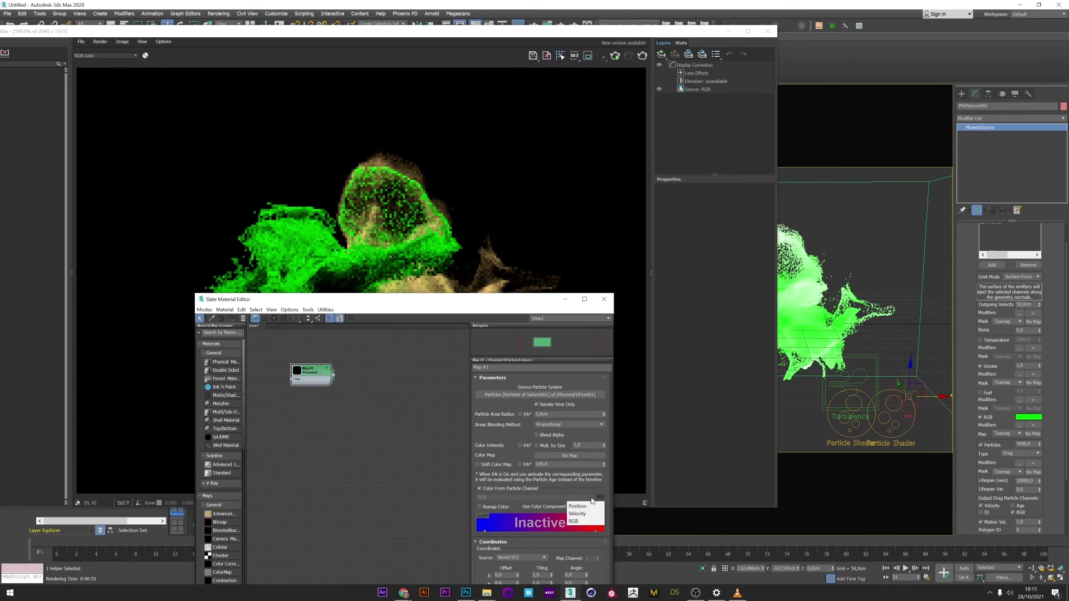
{"action": "left_click", "coordinate": [579, 510]}
{"action": "left_click", "coordinate": [480, 507]}
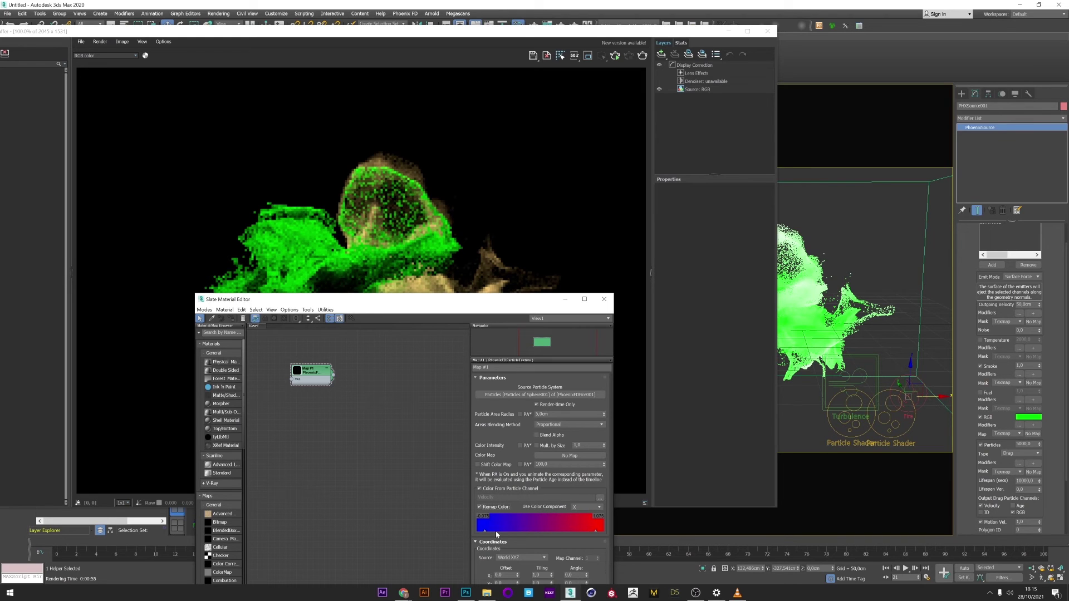
Step: Change which colour component drives the velocity gradient and render the particles again
{"action": "left_click", "coordinate": [586, 508]}
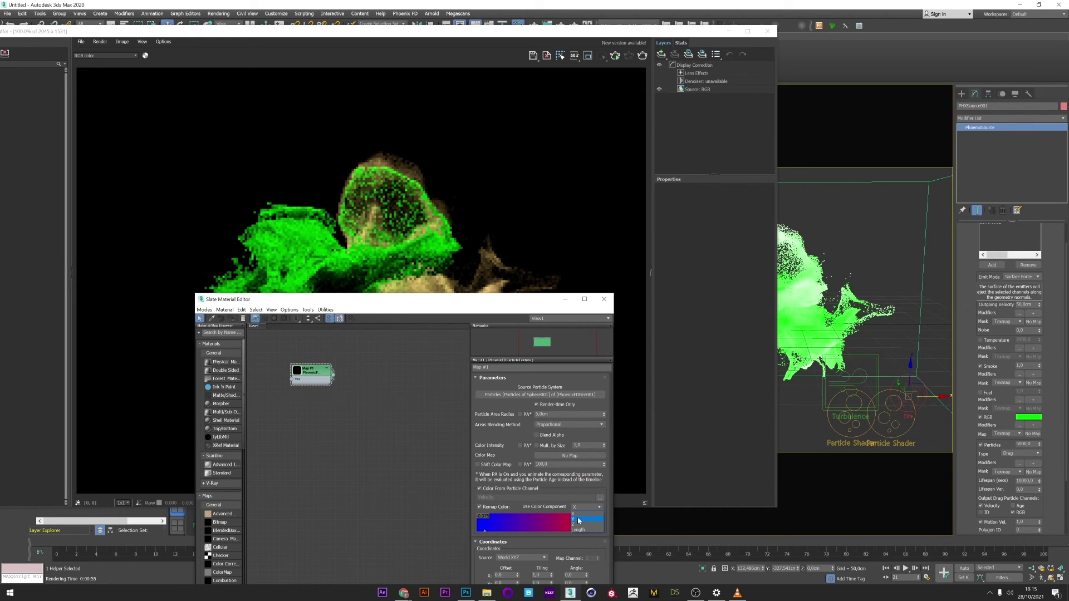
{"action": "left_click", "coordinate": [578, 520]}
{"action": "left_click", "coordinate": [623, 74]}
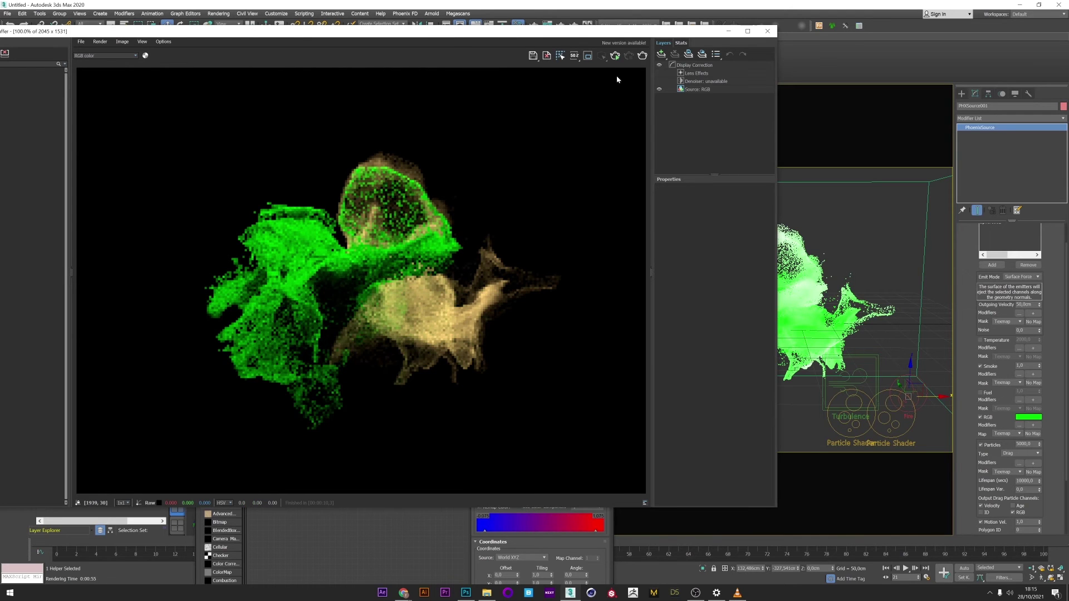
{"action": "left_click", "coordinate": [642, 55]}
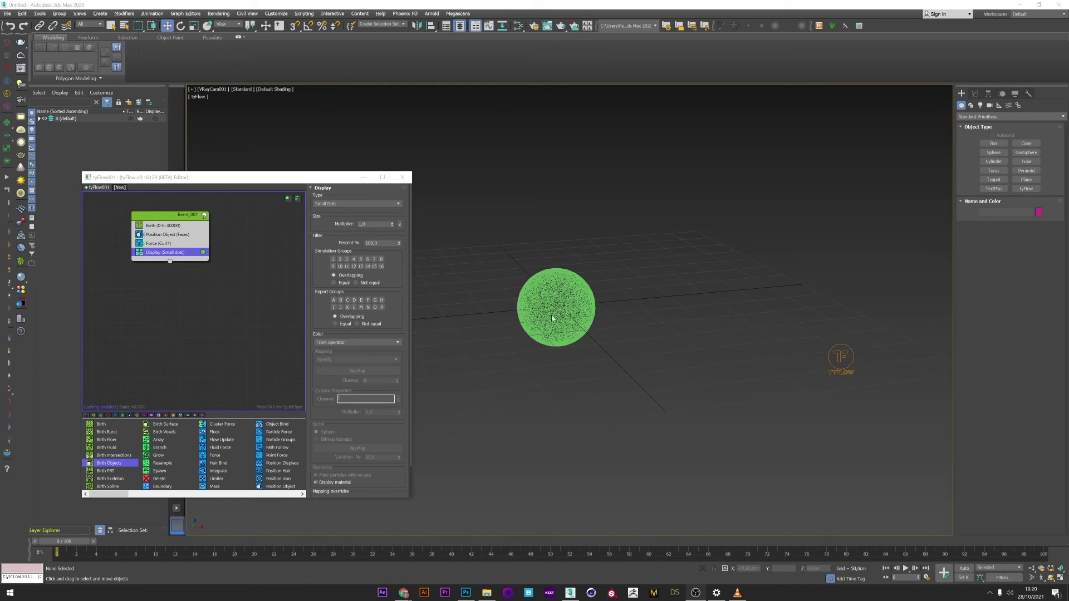
Step: In the tyFlow scene, set the Birth operator's total to 4000000 particles and advance the animation to frame 69
{"action": "left_click", "coordinate": [159, 243]}
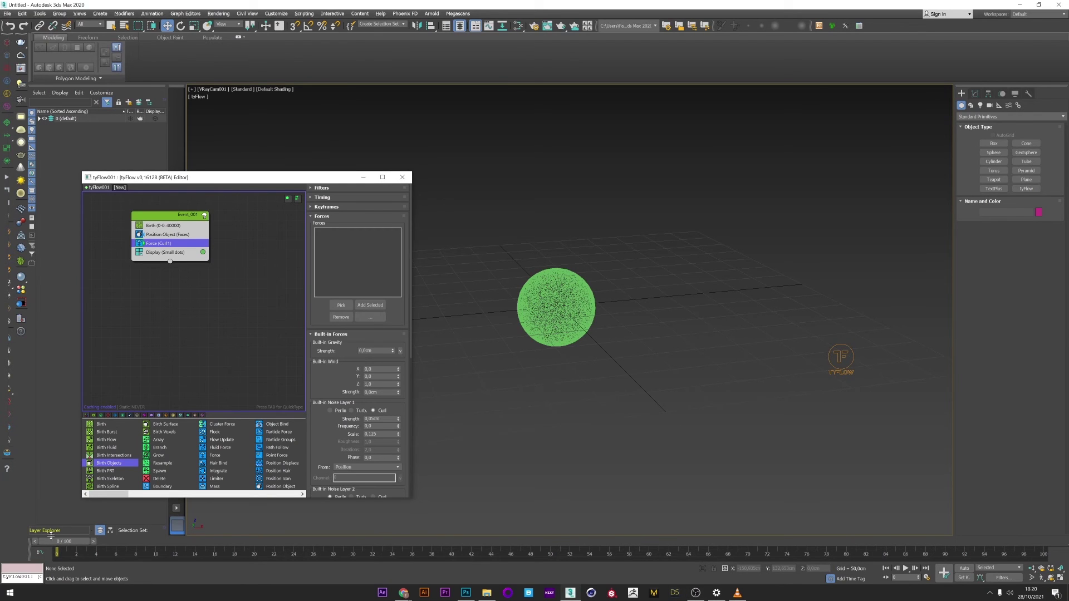
{"action": "left_click_drag", "start_coordinate": [64, 541], "coordinate": [97, 526]}
{"action": "left_click", "coordinate": [178, 224]}
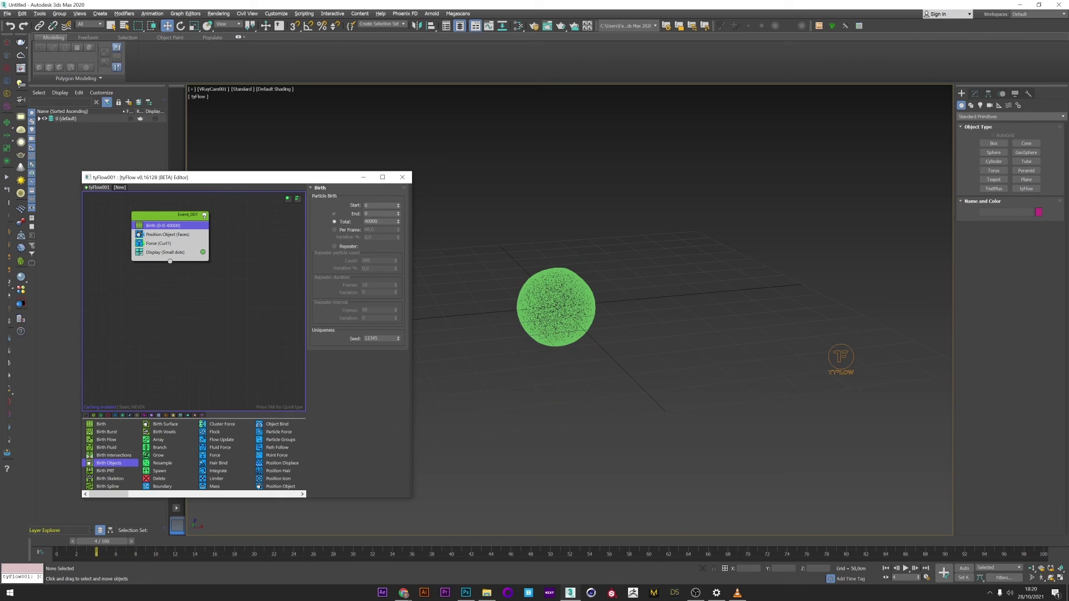
{"action": "double_click", "coordinate": [376, 222]}
{"action": "type", "text": "4"}
{"action": "key", "text": "Return"}
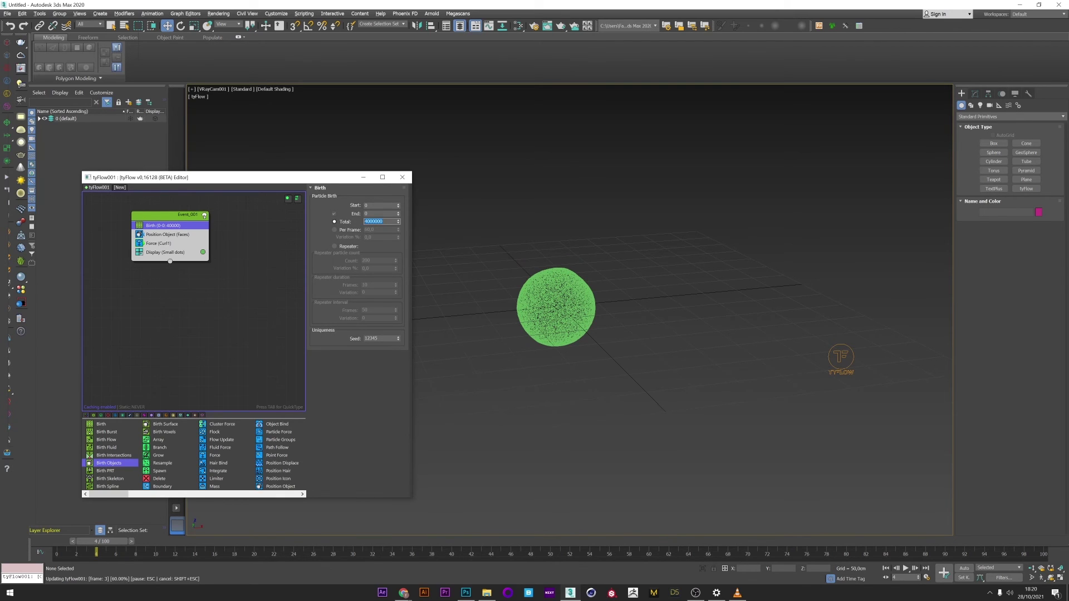
{"action": "left_click", "coordinate": [449, 541]}
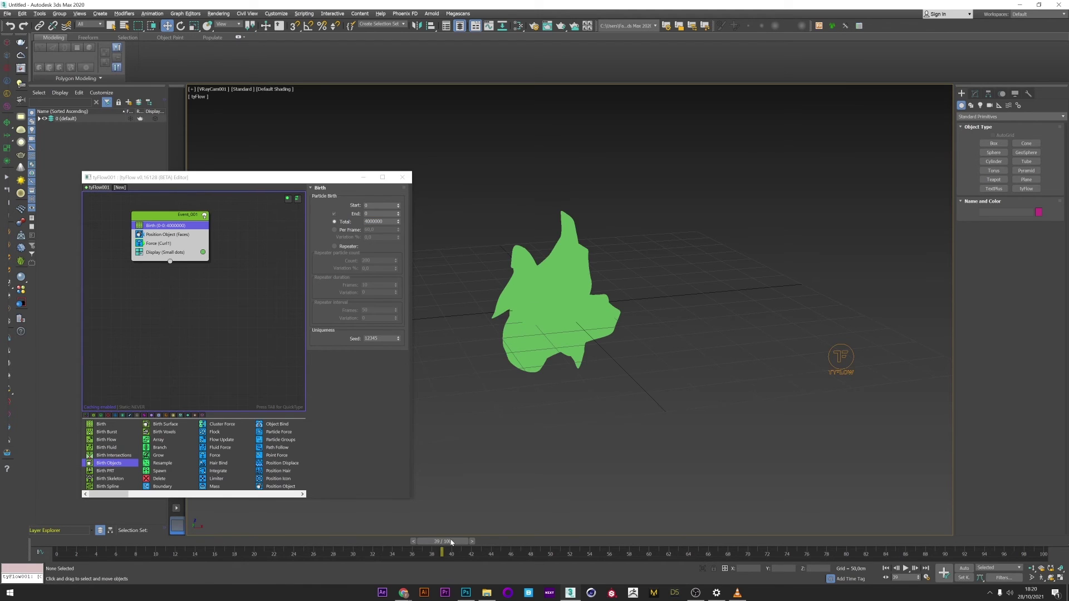
{"action": "left_click", "coordinate": [737, 543]}
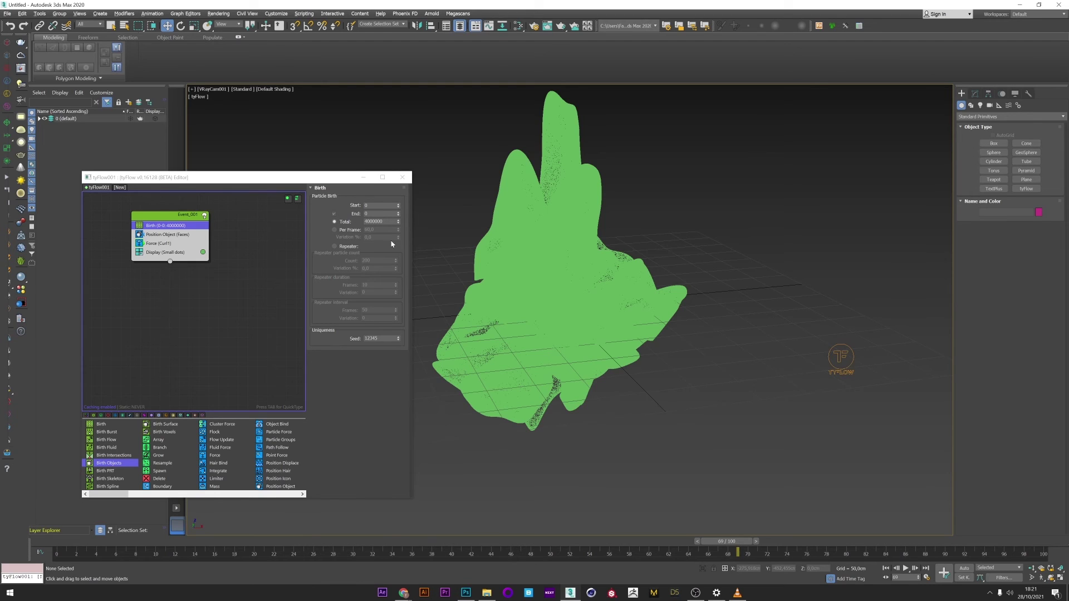
Step: Add an Export Particles operator to the flow, with PRT as export type and a frame range of 0 to 70
{"action": "left_click", "coordinate": [188, 295]}
{"action": "key", "text": "Tab"}
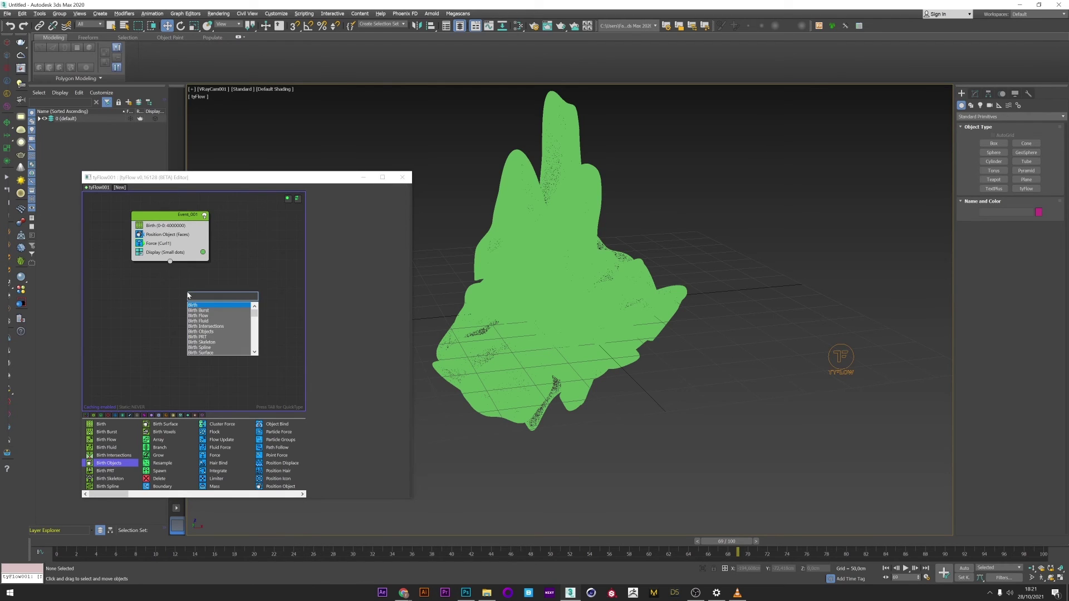
{"action": "type", "text": "expo"}
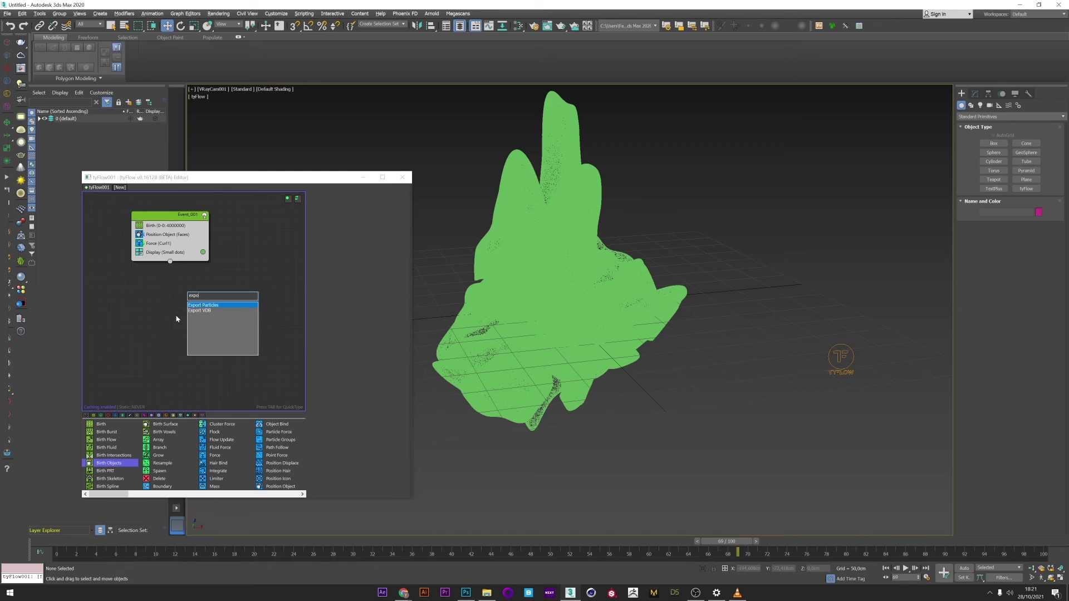
{"action": "left_click", "coordinate": [208, 306]}
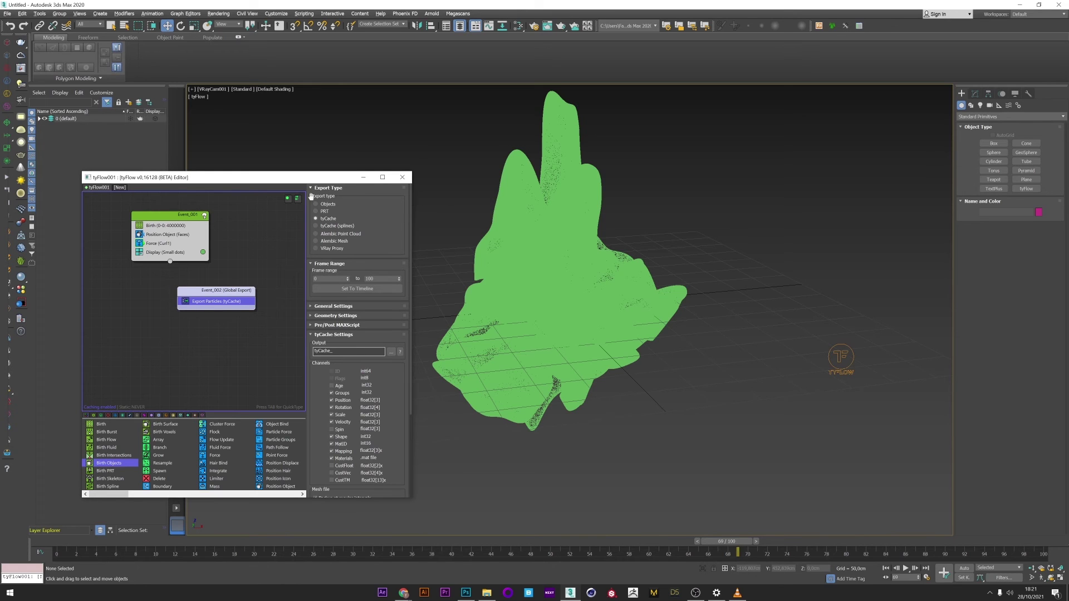
{"action": "left_click", "coordinate": [325, 212]}
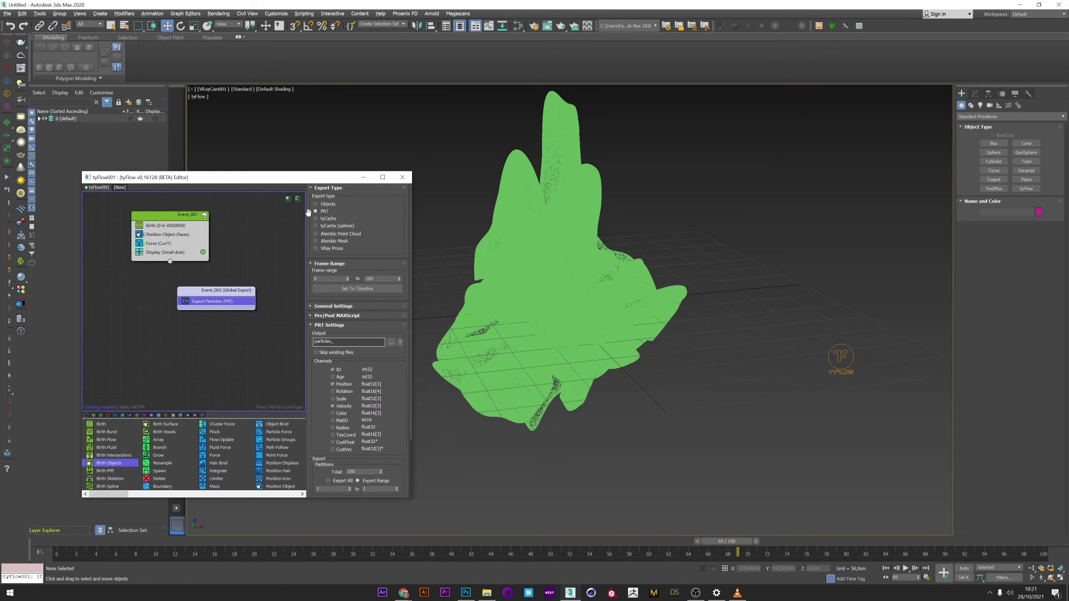
{"action": "double_click", "coordinate": [383, 279]}
{"action": "scroll", "coordinate": [362, 334], "scroll_direction": "down", "scroll_amount": 2}
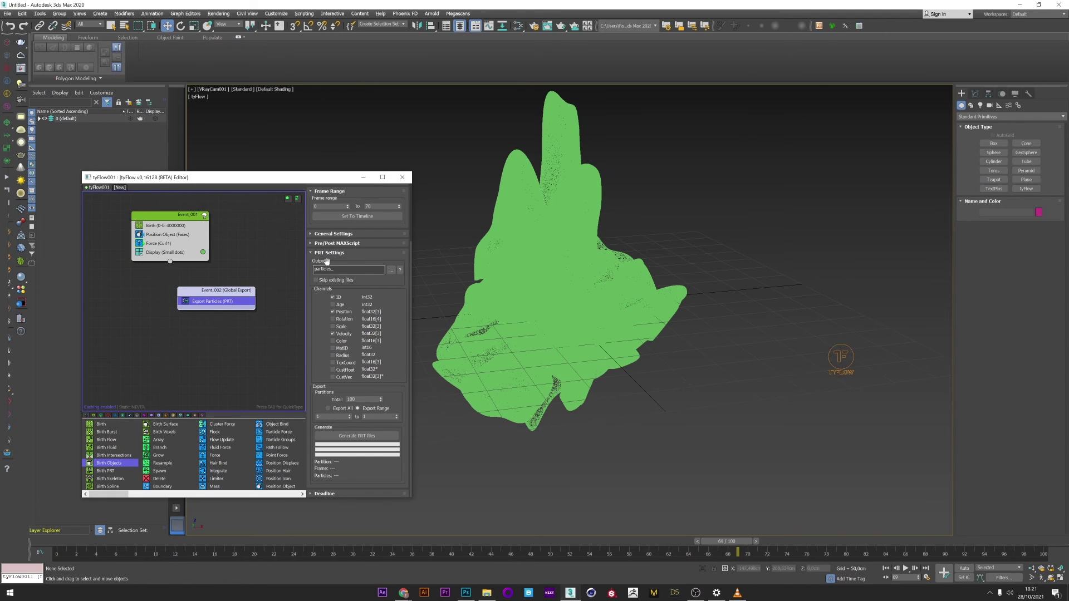
Step: Set the PRT output location to a new desktop folder named prt and generate the PRT files
{"action": "left_click", "coordinate": [391, 269]}
{"action": "left_click", "coordinate": [412, 284]}
{"action": "left_click", "coordinate": [262, 203]}
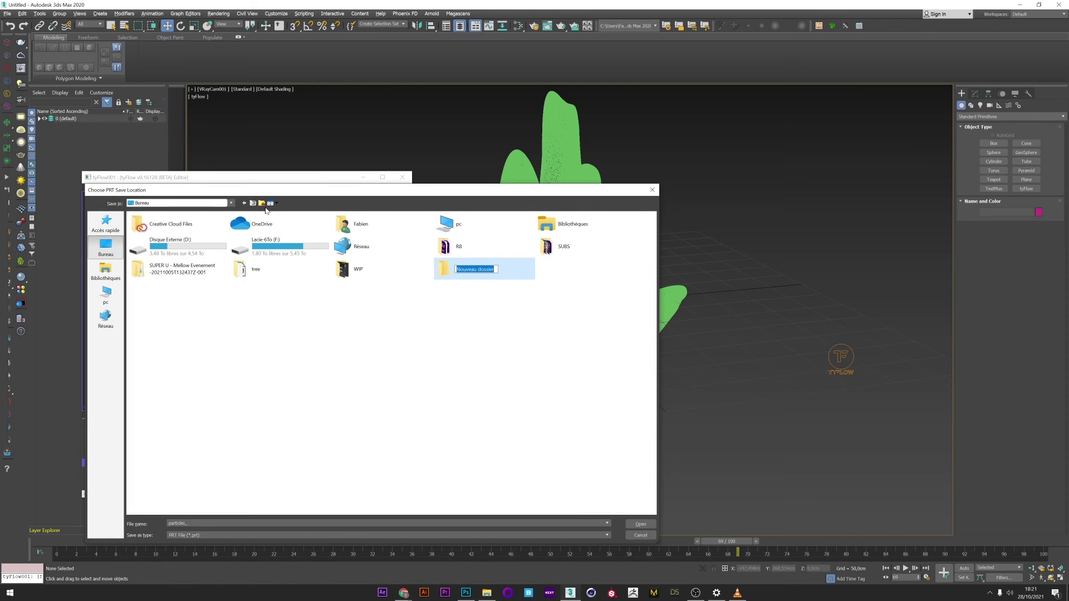
{"action": "type", "text": "prt"}
{"action": "key", "text": "Return"}
{"action": "double_click", "coordinate": [489, 273]}
{"action": "left_click", "coordinate": [651, 524]}
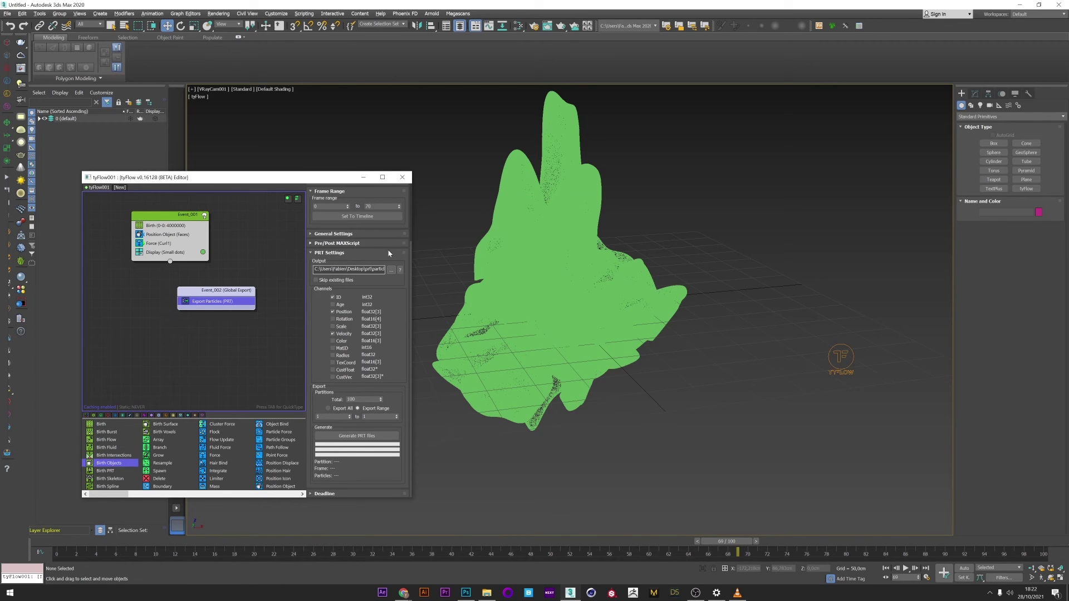
{"action": "left_click", "coordinate": [359, 437]}
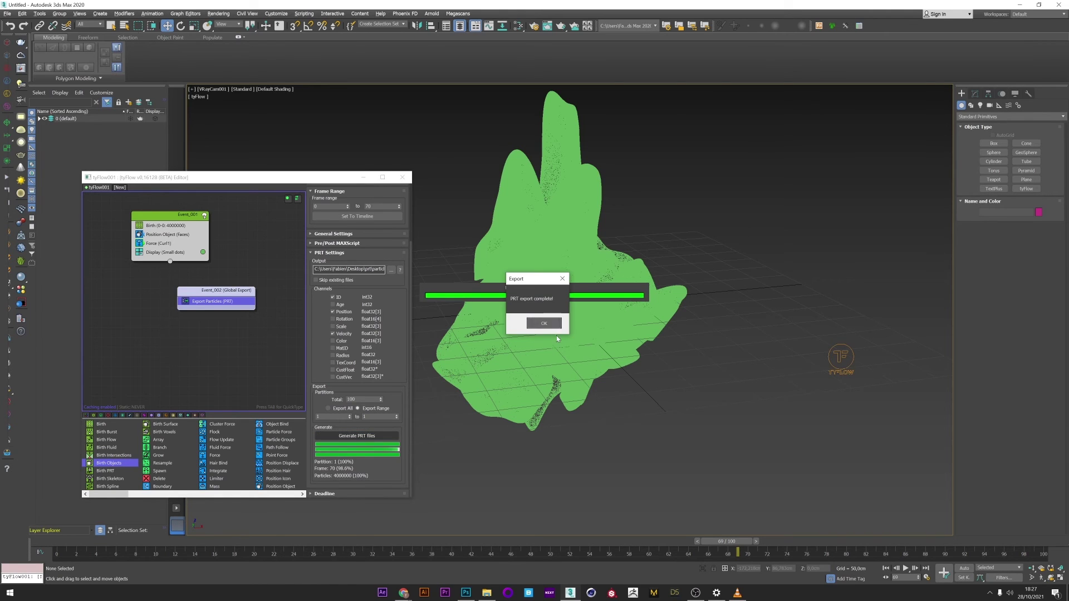
{"action": "left_click", "coordinate": [543, 325]}
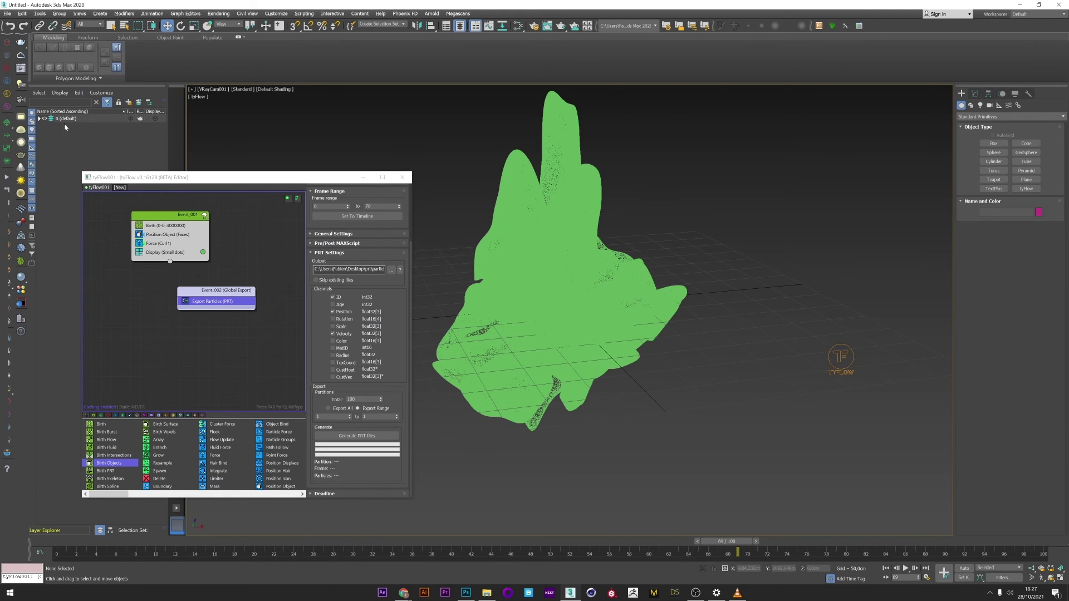
Step: Hide the tyFlow object in the scene and close its editor
{"action": "left_click", "coordinate": [40, 119]}
{"action": "left_click", "coordinate": [49, 133]}
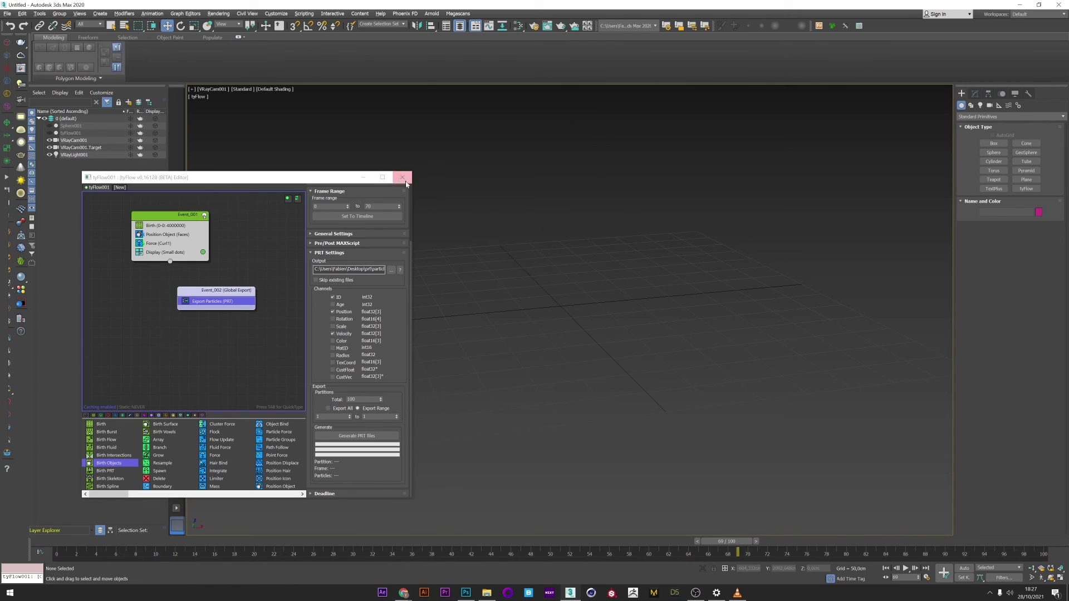
{"action": "left_click", "coordinate": [402, 177]}
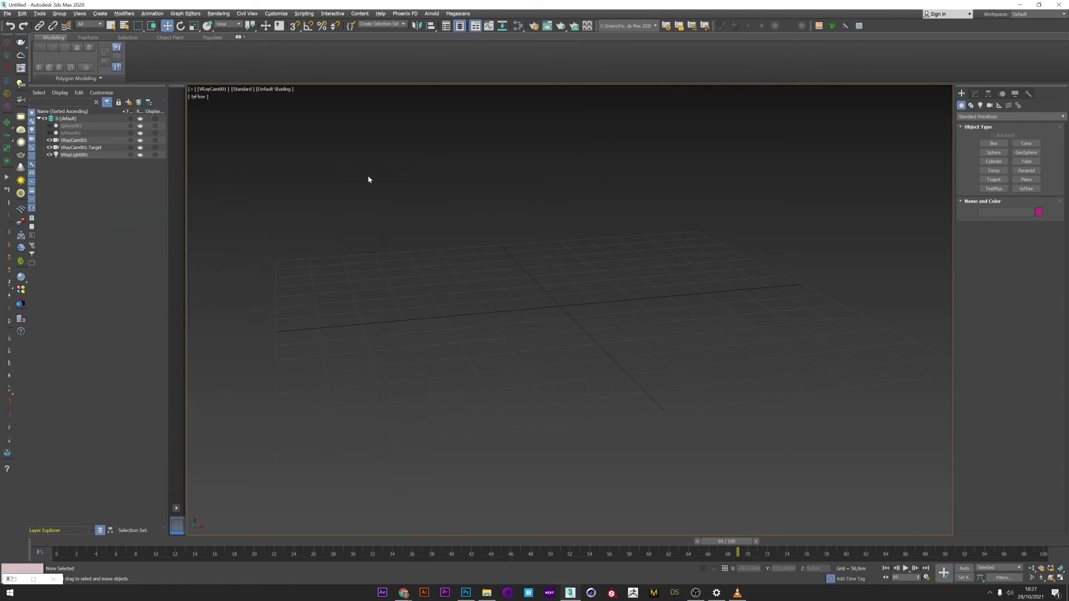
Step: Create a PhoenixFD PRTReader helper at the centre of the scene grid
{"action": "left_click", "coordinate": [998, 106]}
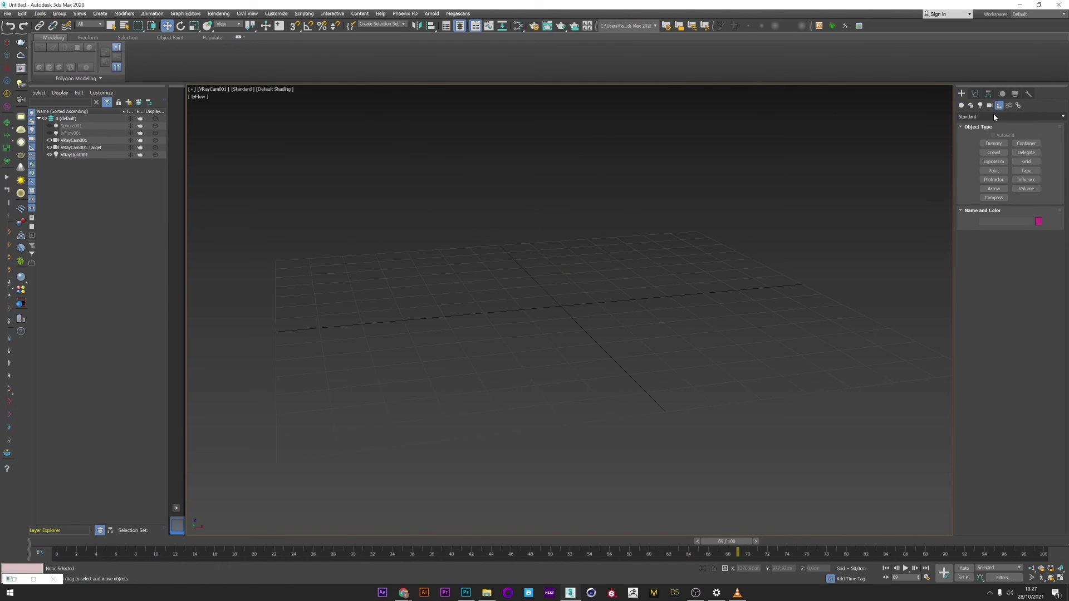
{"action": "left_click", "coordinate": [993, 116]}
{"action": "left_click", "coordinate": [969, 211]}
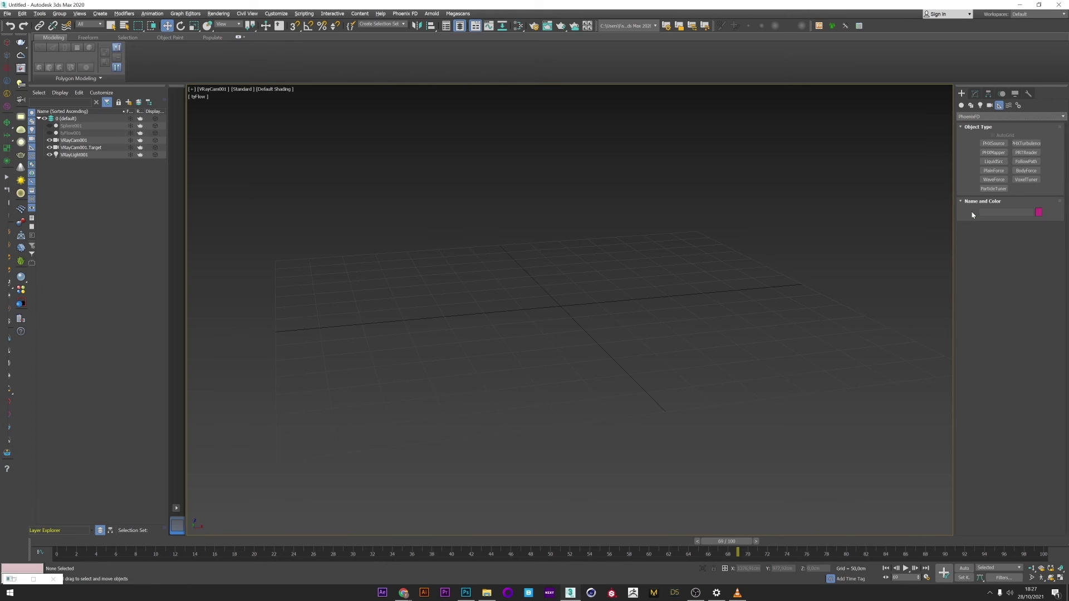
{"action": "left_click", "coordinate": [1026, 152]}
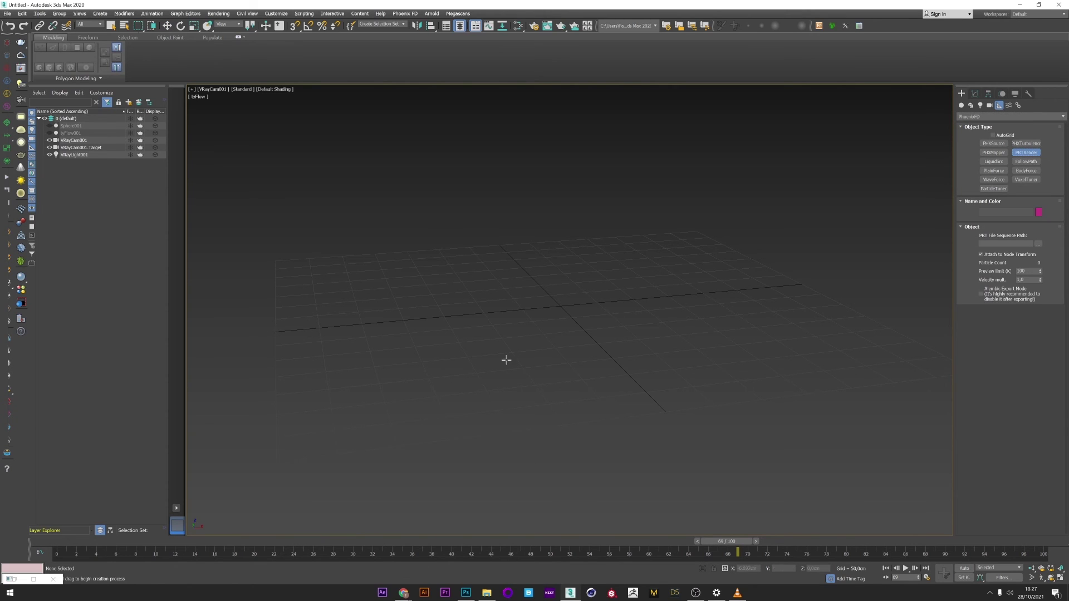
{"action": "left_click", "coordinate": [562, 305]}
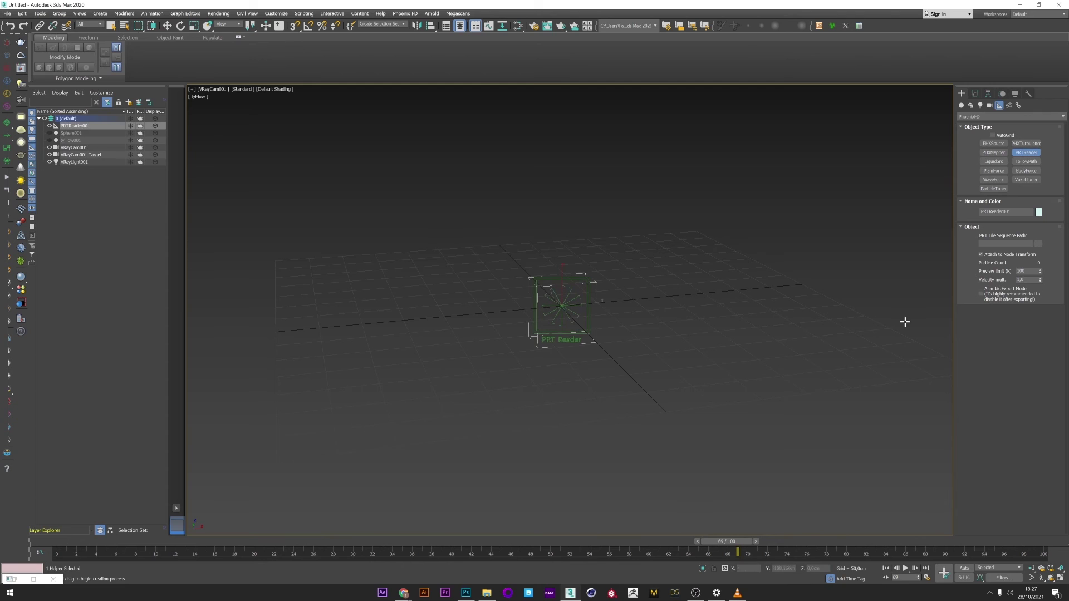
Step: Load the PRT sequence from the desktop prt folder into the PRTReader and advance the animation to frame 70
{"action": "left_click", "coordinate": [1038, 244]}
{"action": "left_click", "coordinate": [32, 73]}
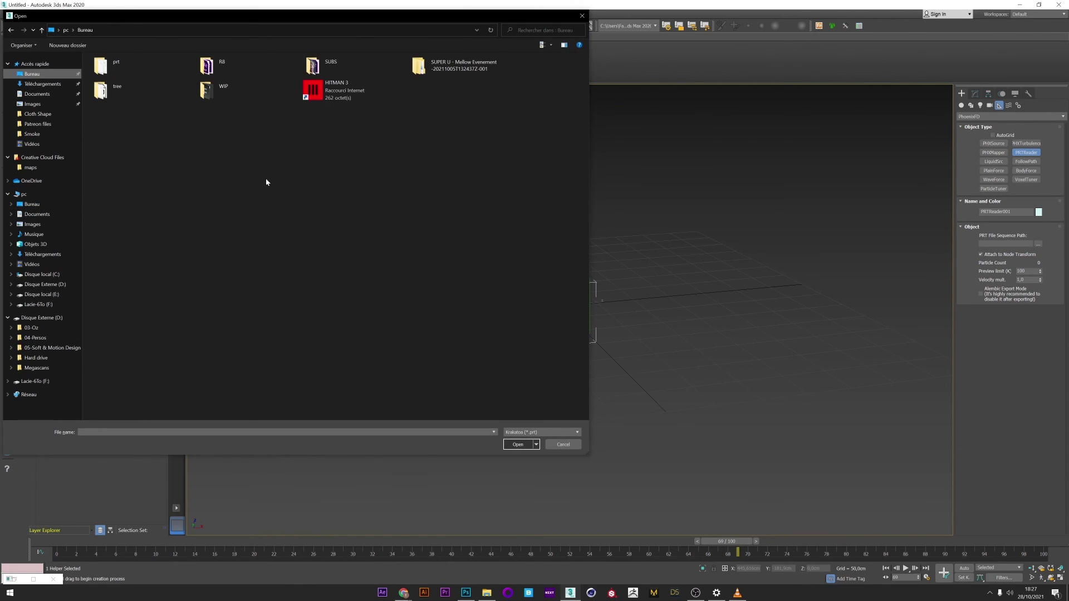
{"action": "double_click", "coordinate": [111, 66]}
{"action": "double_click", "coordinate": [117, 74]}
{"action": "left_click_drag", "start_coordinate": [74, 552], "coordinate": [745, 555]}
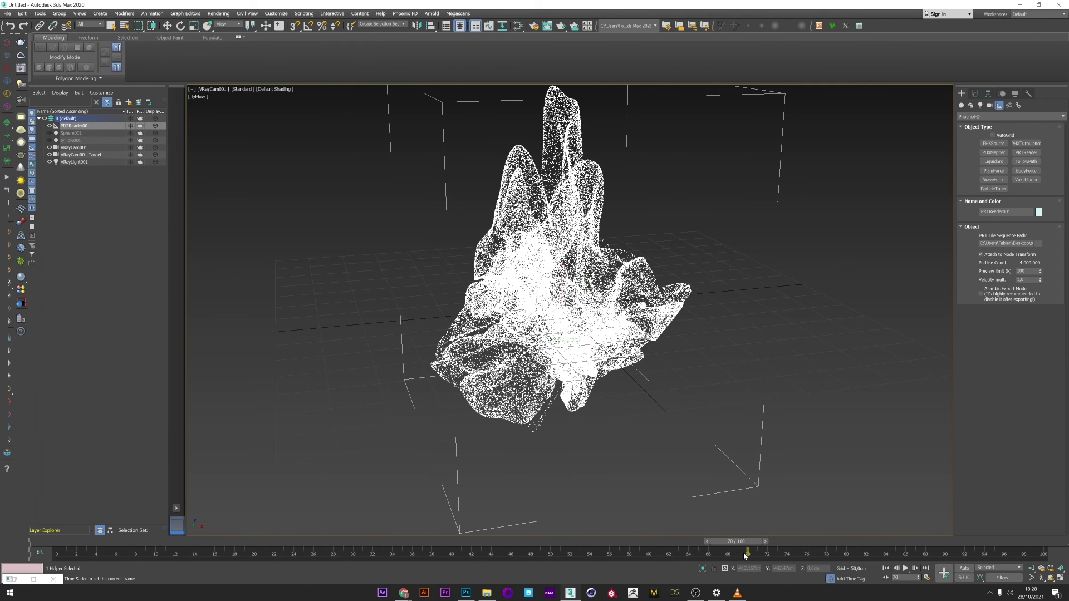
Step: Test-render frame 70 with only the PRTReader in the scene, then close the frame buffer
{"action": "left_click", "coordinate": [1026, 152]}
{"action": "key", "text": "shift+q"}
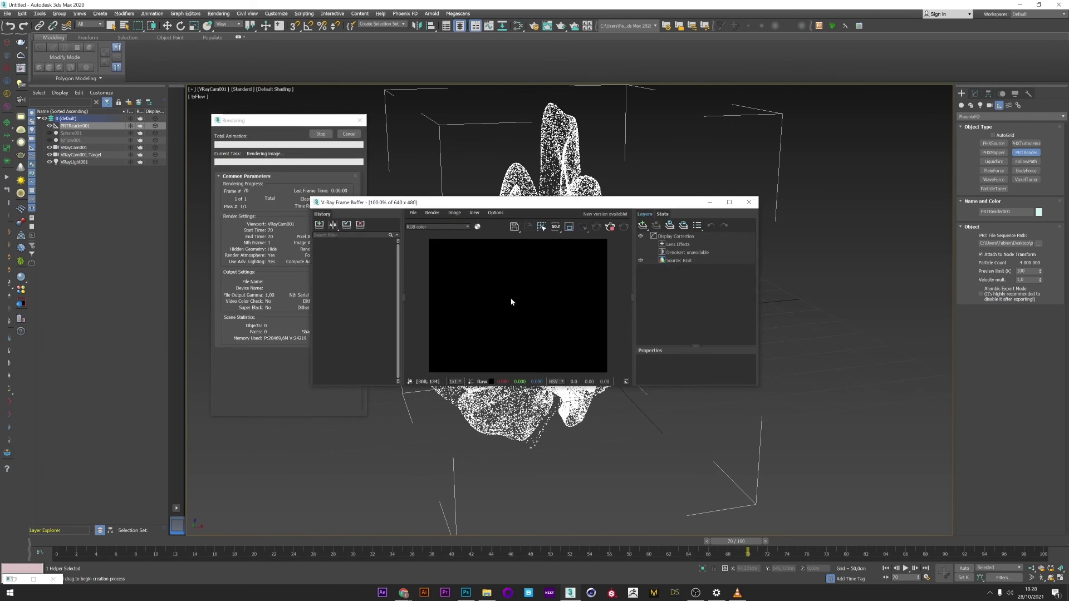
{"action": "left_click", "coordinate": [749, 202]}
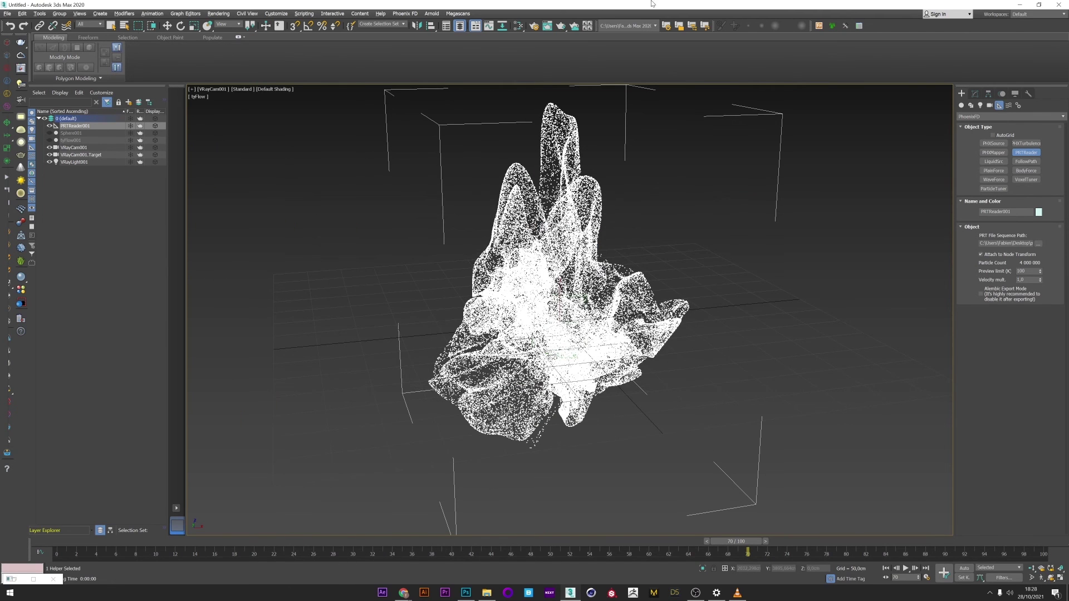
Step: Create a PhoenixFD PHXFoam particle shader beside the particle cloud
{"action": "left_click", "coordinate": [960, 106]}
{"action": "left_click", "coordinate": [964, 117]}
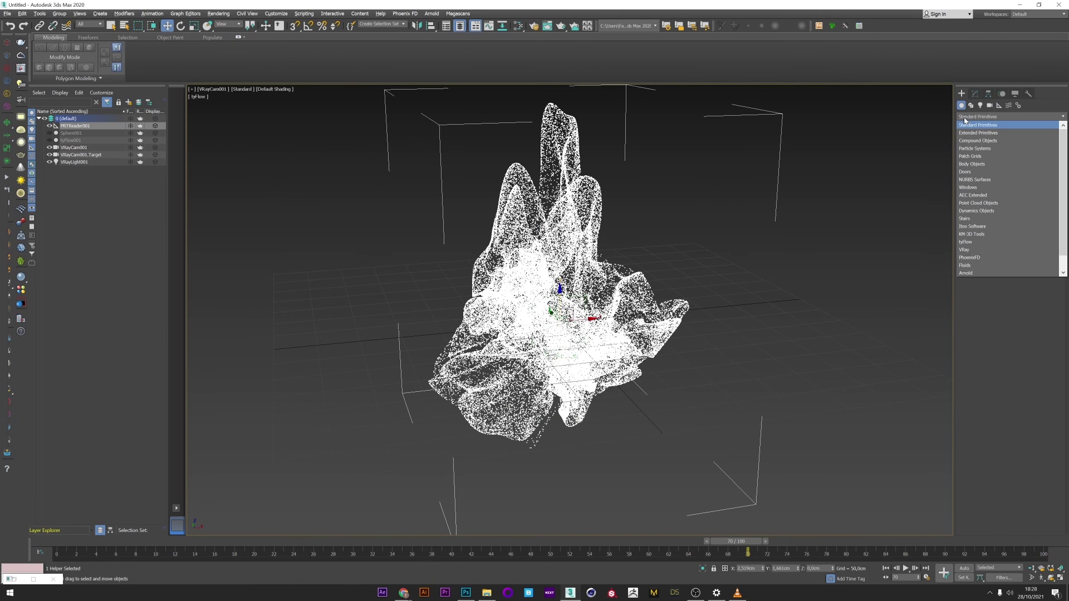
{"action": "left_click", "coordinate": [968, 258]}
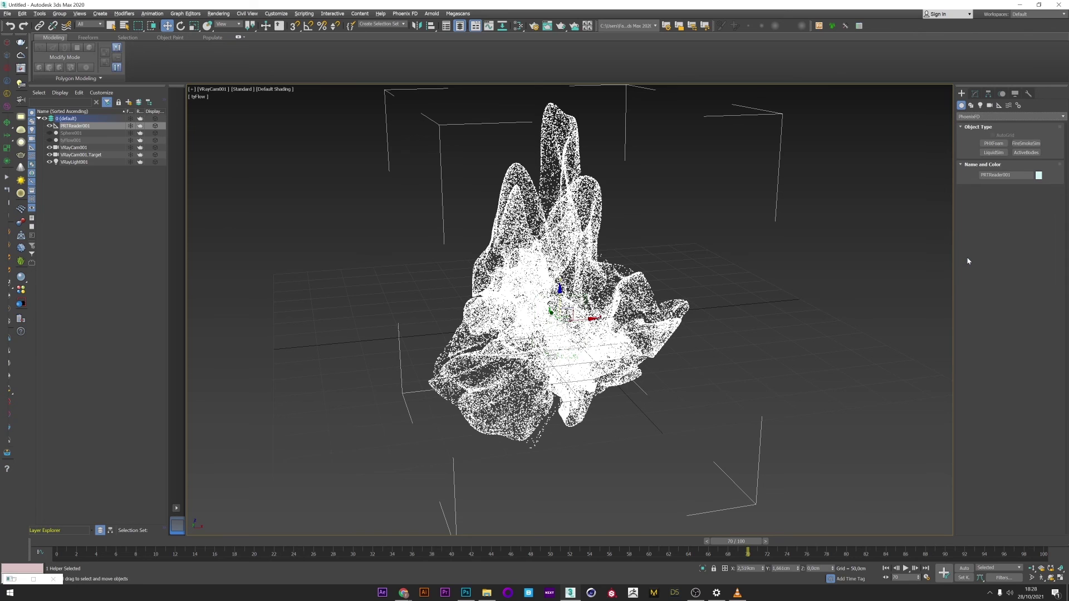
{"action": "left_click", "coordinate": [993, 143]}
{"action": "left_click_drag", "start_coordinate": [868, 379], "coordinate": [875, 400]}
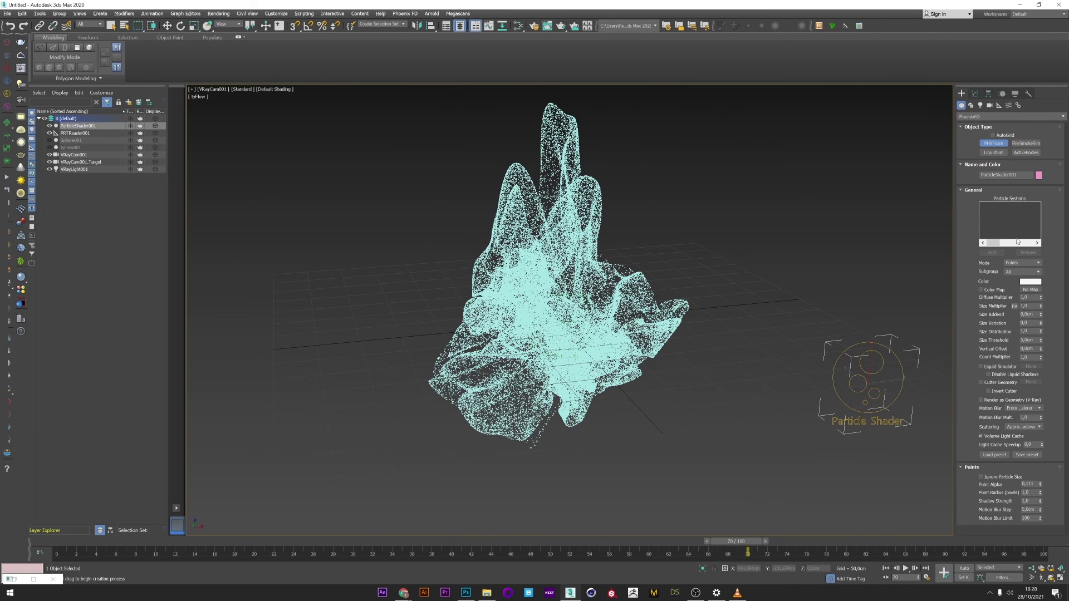
{"action": "right_click", "coordinate": [880, 355]}
Step: Add the PRTReader to the particle shader's list of particle systems
{"action": "left_click", "coordinate": [975, 94]}
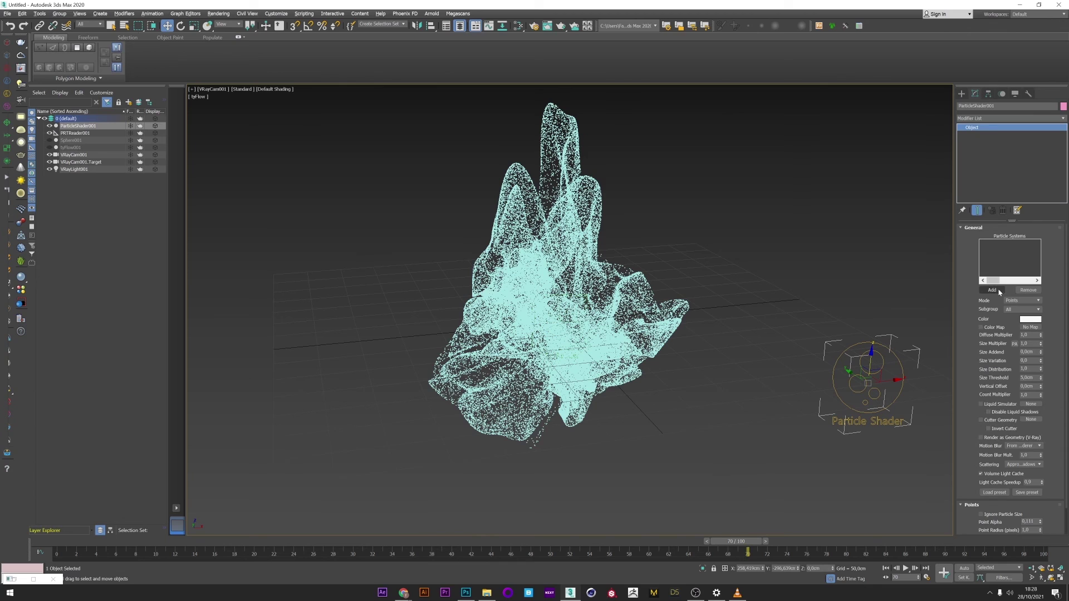
{"action": "left_click", "coordinate": [995, 291]}
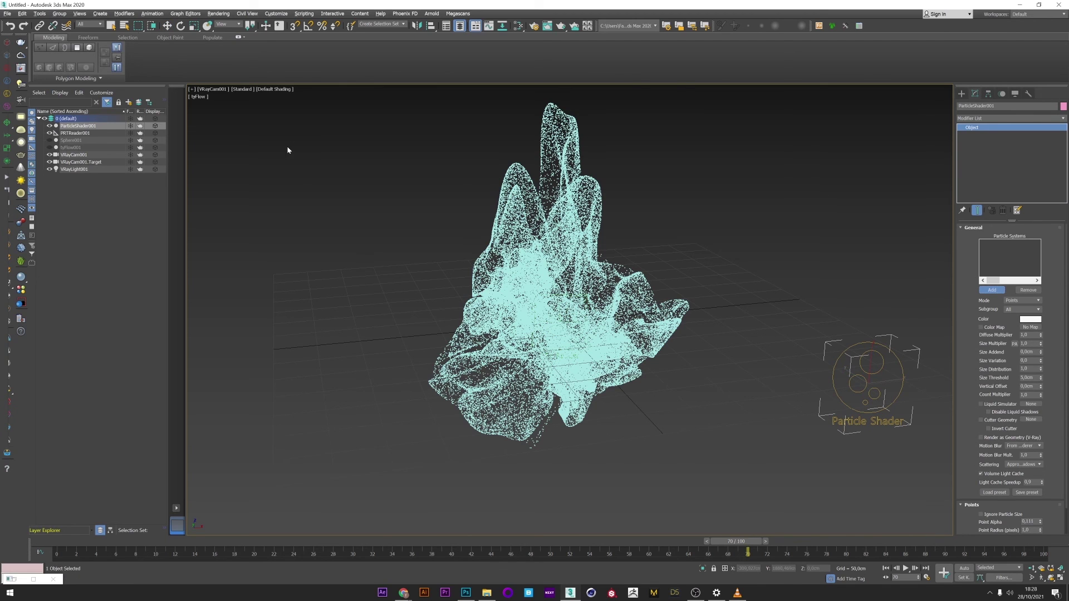
{"action": "left_click", "coordinate": [77, 133]}
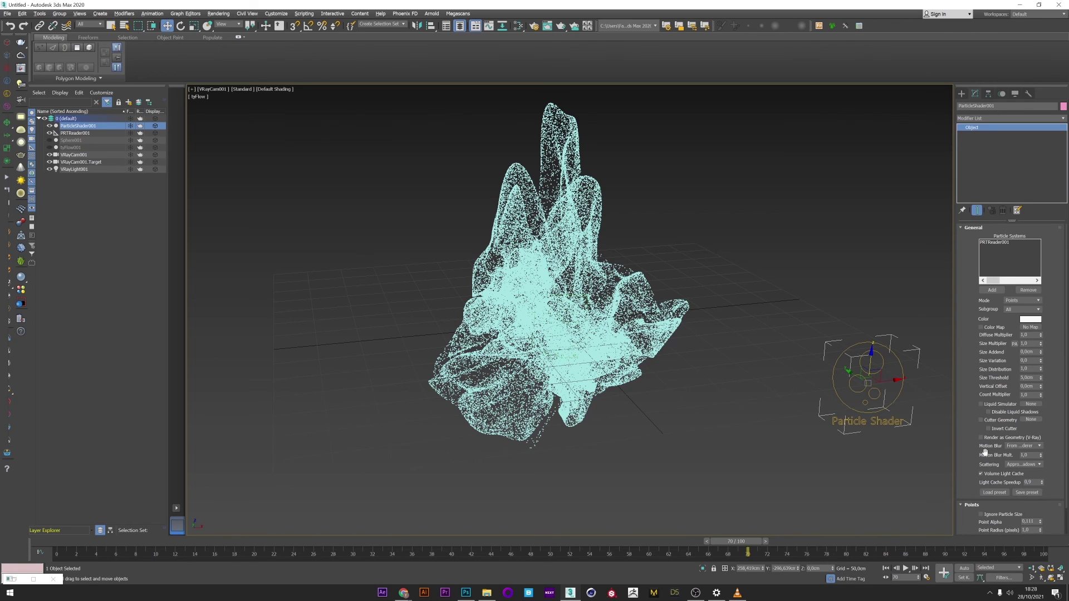
Step: Render frame 70 with the particle shader and move the frame buffer clear of the shader parameters
{"action": "scroll", "coordinate": [983, 451], "scroll_direction": "down", "scroll_amount": 2}
{"action": "left_click", "coordinate": [1037, 420]}
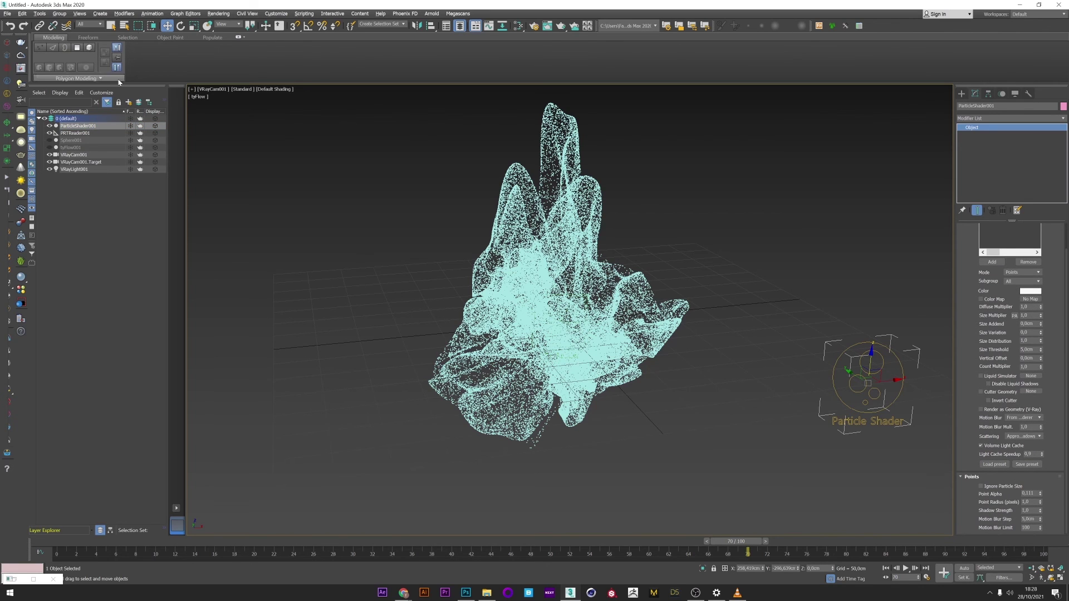
{"action": "key", "text": "shift+q"}
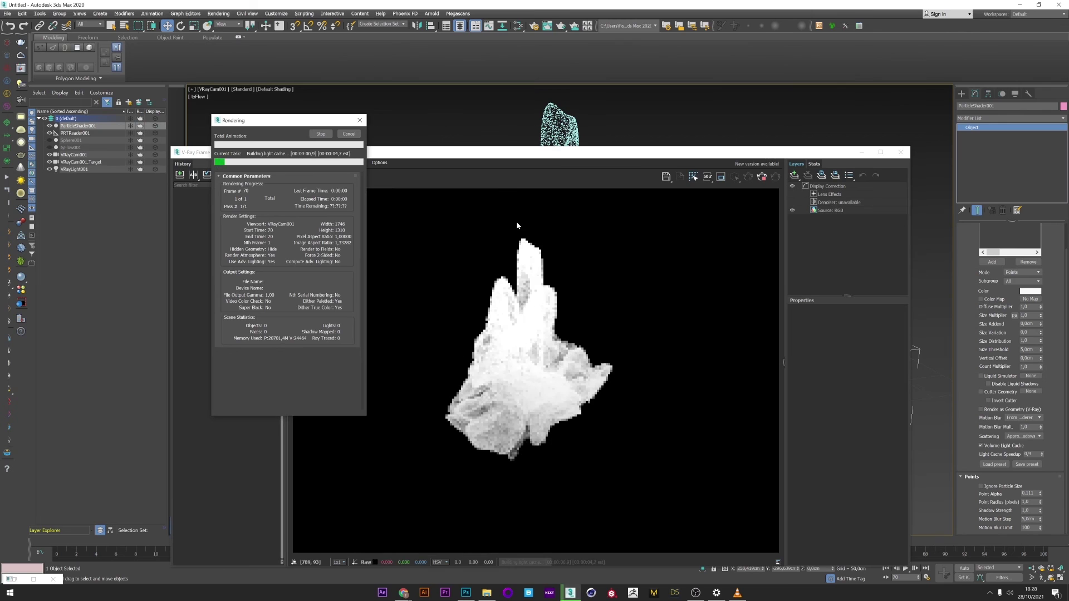
{"action": "left_click_drag", "start_coordinate": [556, 152], "coordinate": [444, 142]}
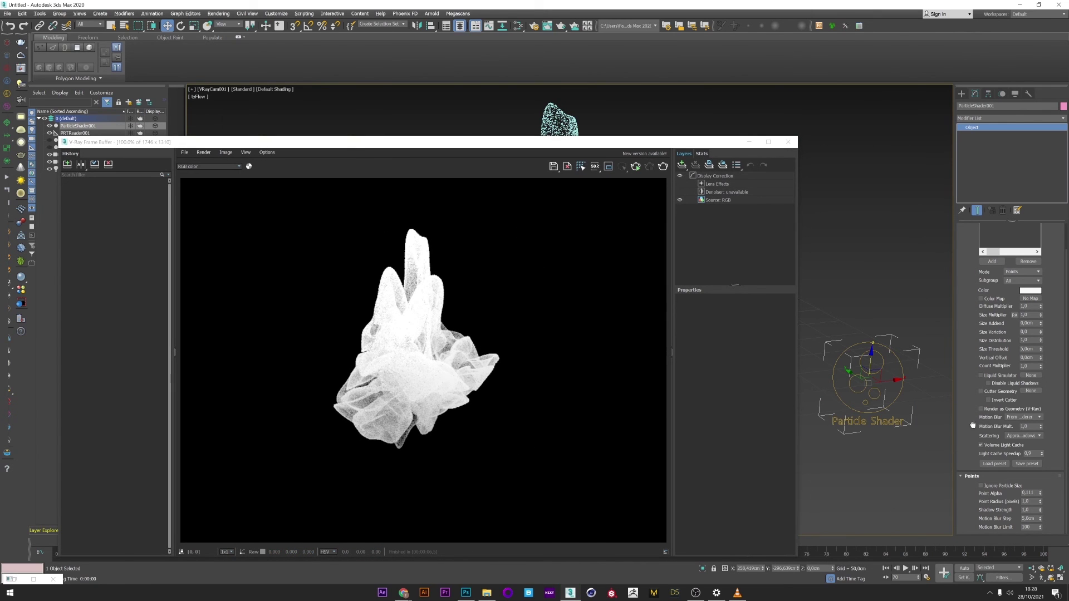
Step: Set the shader's shadow strength to 5, point alpha to 0.01 and diffuse multiplier to 2, re-rendering between changes
{"action": "left_click", "coordinate": [650, 167]}
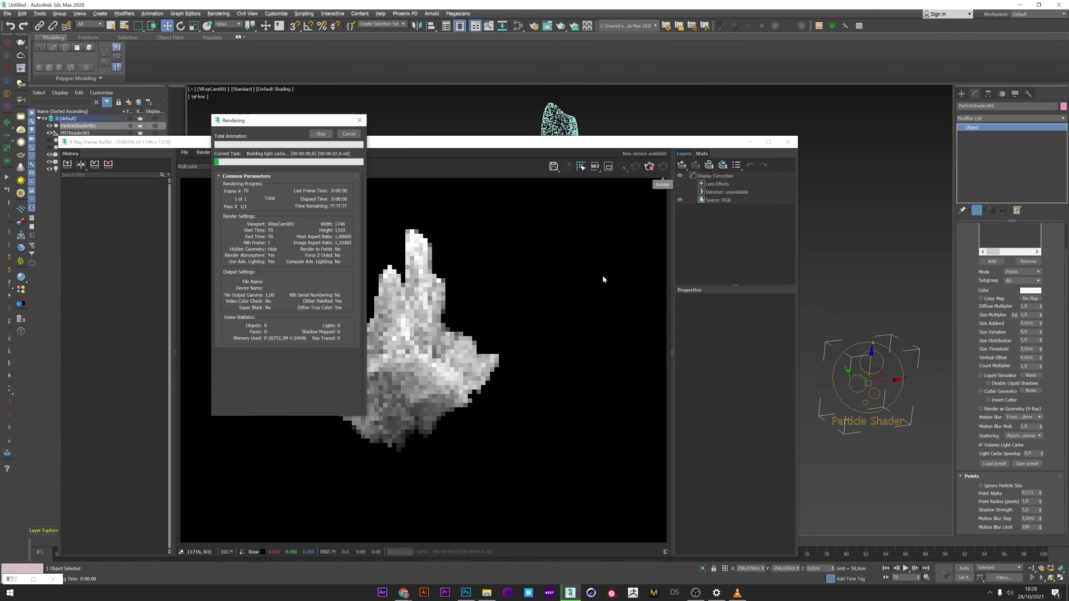
{"action": "left_click", "coordinate": [657, 168]}
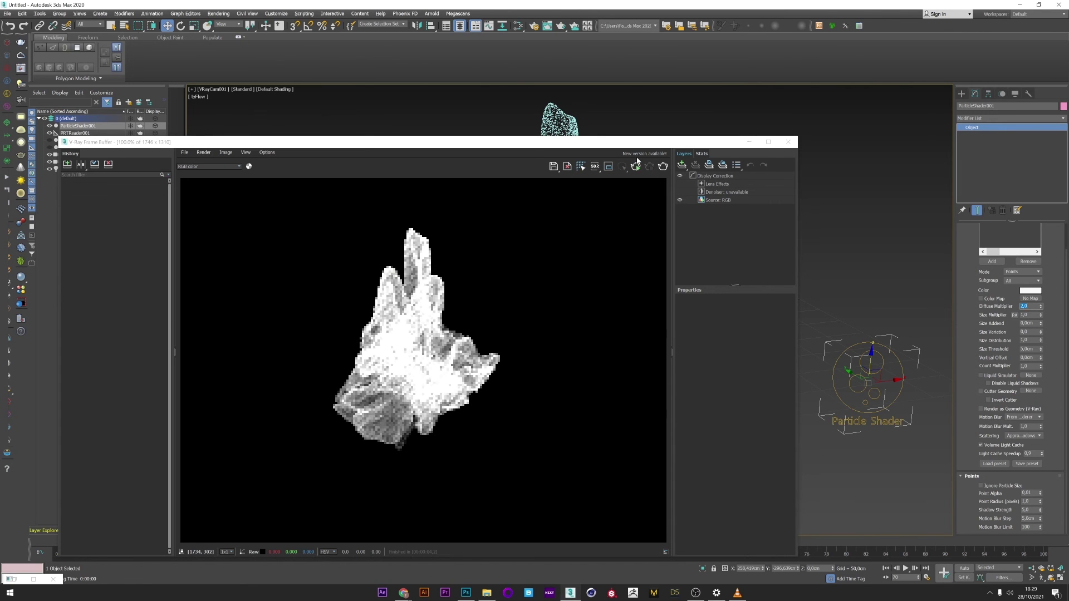
{"action": "left_click", "coordinate": [653, 167]}
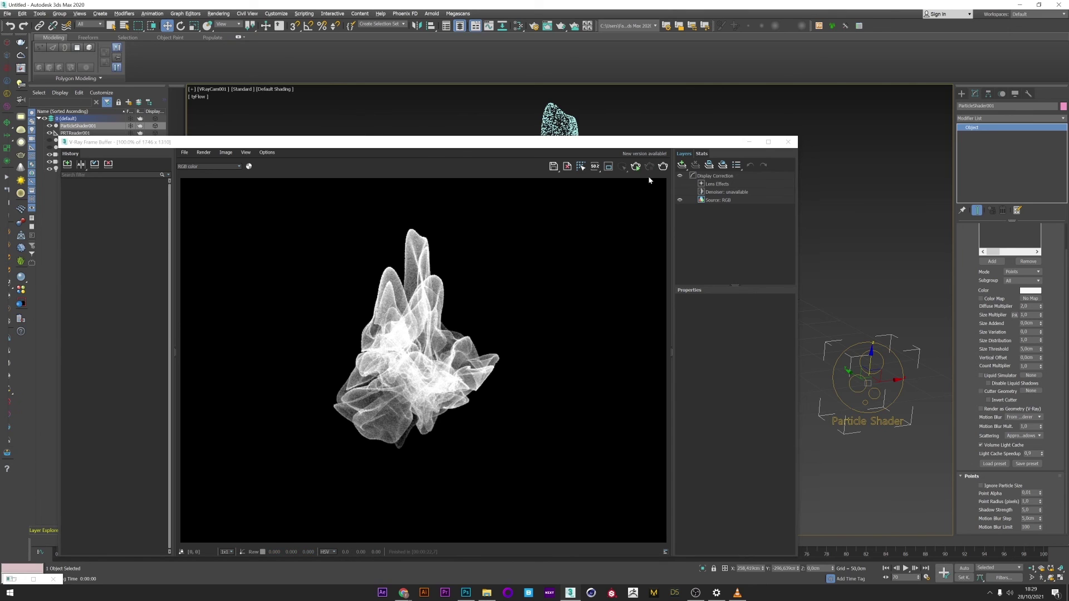
Step: Set the shader's diffuse multiplier and point alpha to 1 and change its colour to orange
{"action": "double_click", "coordinate": [1025, 306]}
{"action": "type", "text": "1"}
{"action": "left_click", "coordinate": [1029, 290]}
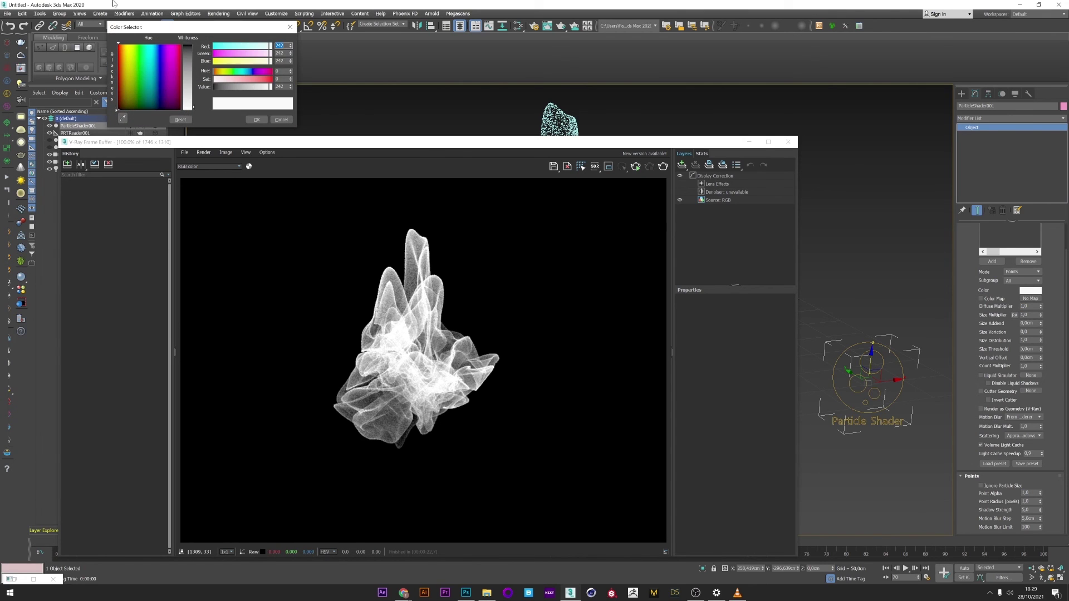
{"action": "left_click_drag", "start_coordinate": [184, 55], "coordinate": [184, 84]}
{"action": "left_click", "coordinate": [257, 119]}
Step: Dolly the render camera closer to the particle cloud
{"action": "middle_click_drag", "start_coordinate": [843, 274], "coordinate": [843, 287]}
{"action": "left_click", "coordinate": [1031, 569]}
{"action": "left_click_drag", "start_coordinate": [838, 278], "coordinate": [840, 270]}
{"action": "middle_click_drag", "start_coordinate": [841, 271], "coordinate": [841, 287]}
{"action": "left_click_drag", "start_coordinate": [841, 288], "coordinate": [837, 289]}
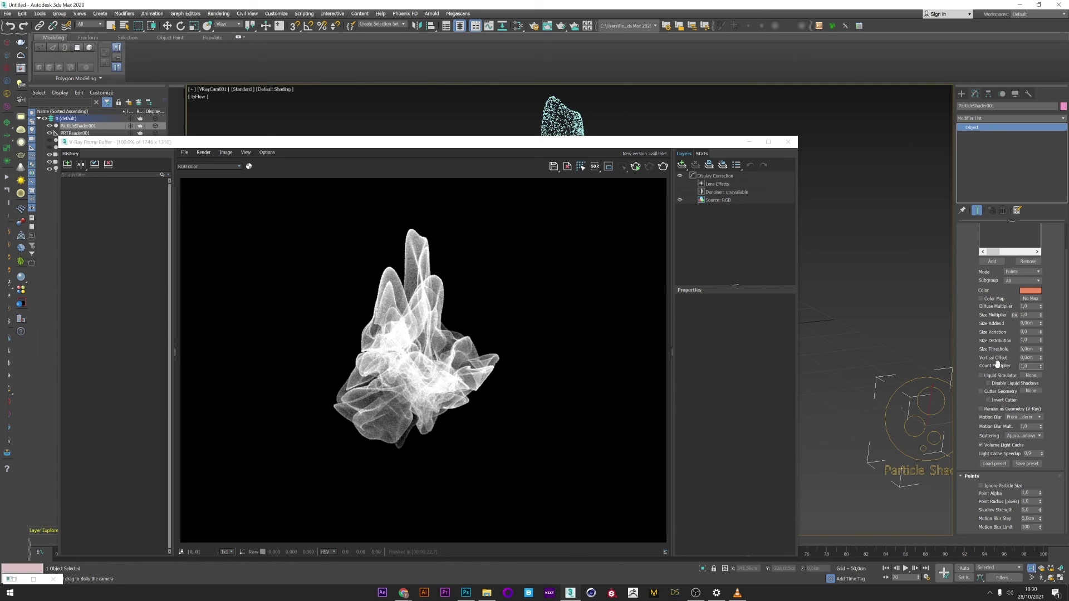
Step: Set the shader's count multiplier to 2 and re-render frame 70 with the orange particles
{"action": "left_click", "coordinate": [663, 166]}
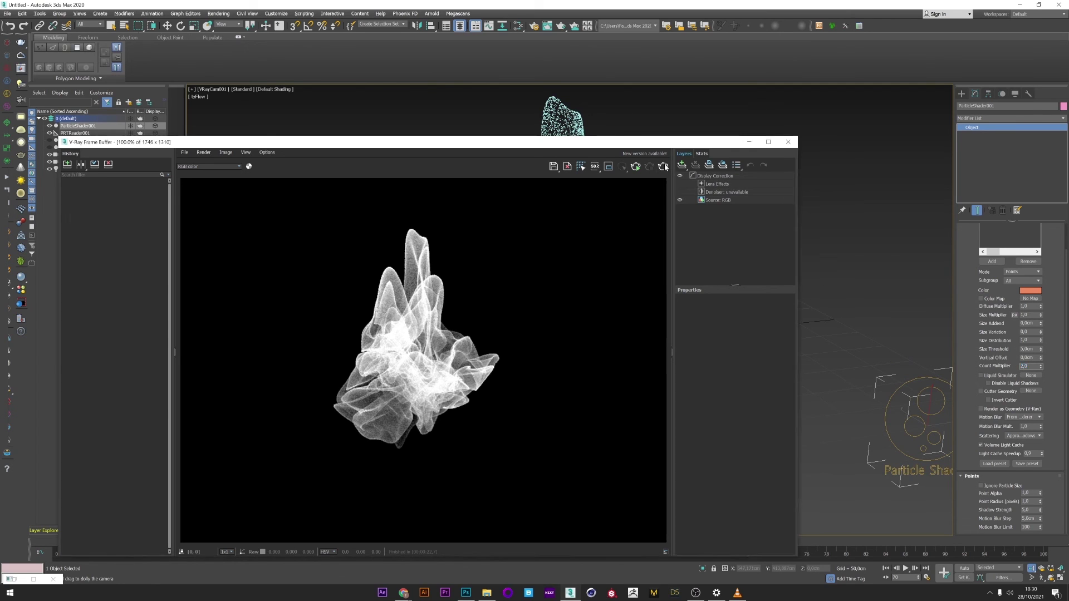
{"action": "left_click", "coordinate": [692, 517]}
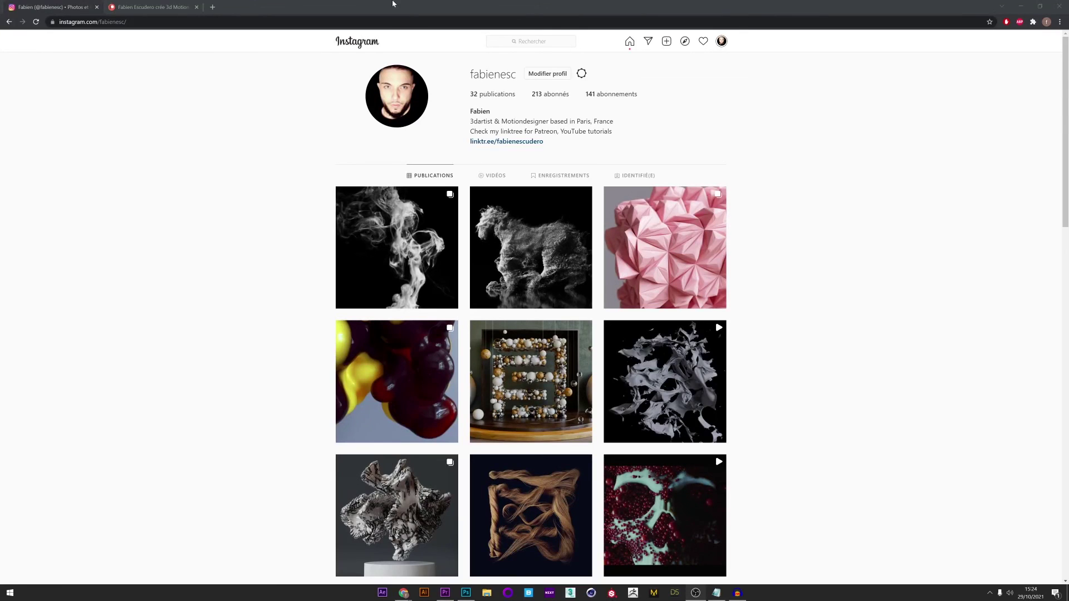
{"action": "scroll", "coordinate": [863, 119], "scroll_direction": "down", "scroll_amount": 8}
{"action": "scroll", "coordinate": [816, 227], "scroll_direction": "up", "scroll_amount": 8}
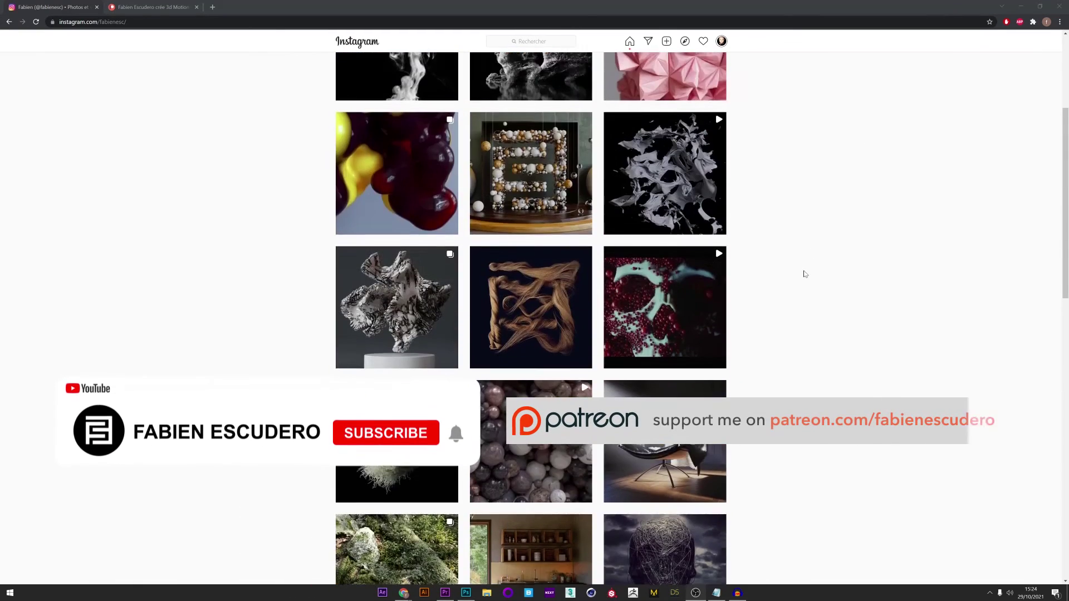